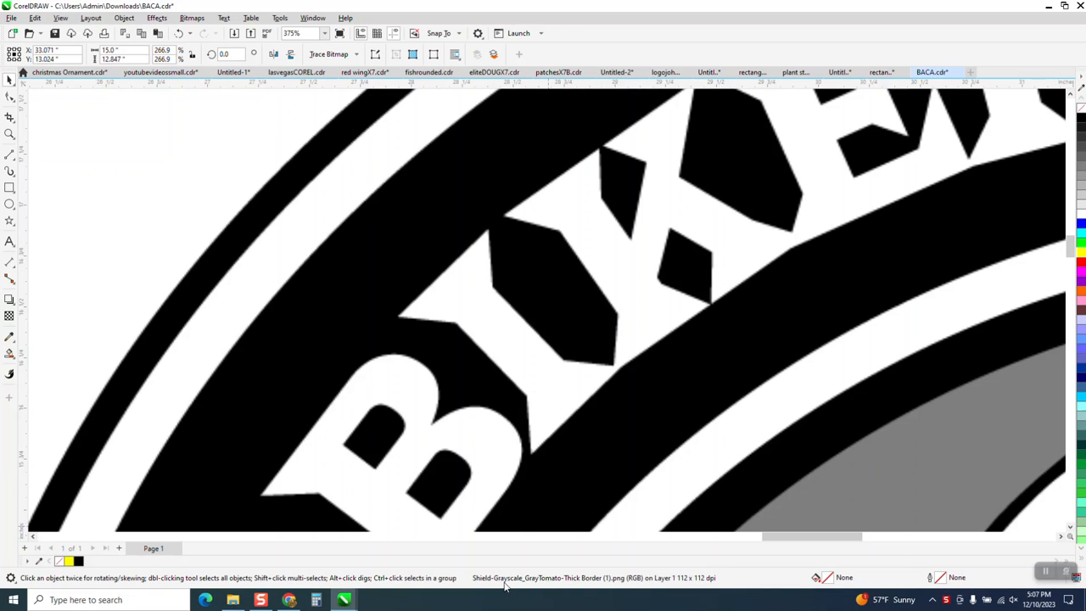
Examine the edges of the large bitmap logo up close and compare the two small logos on the yellow rectangle
scroll(400, 407, "down", 2)
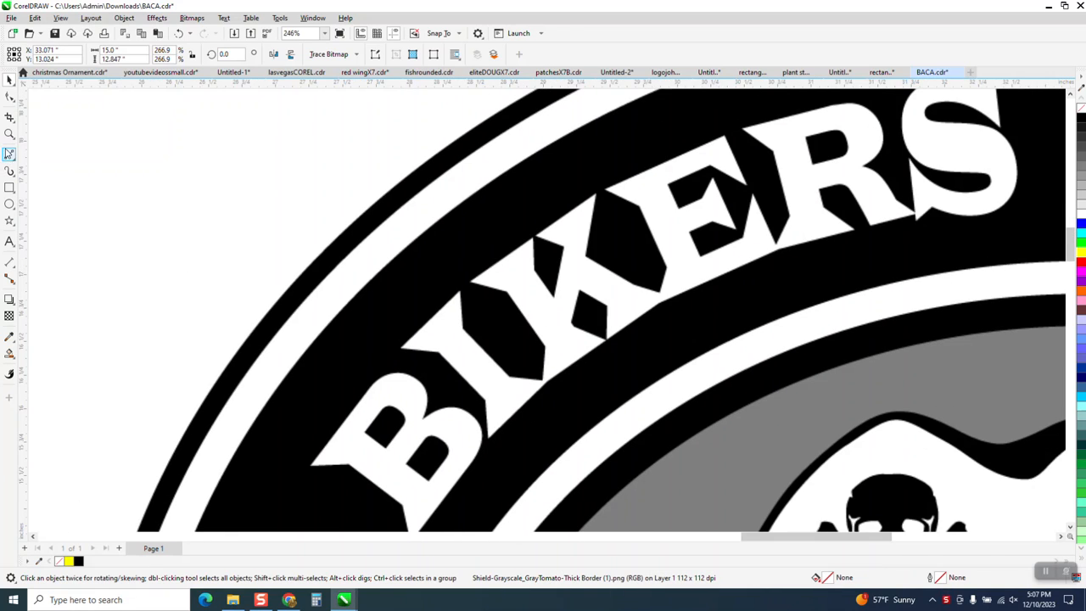
left_click(10, 136)
left_click_drag(362, 198, 396, 218)
left_click_drag(470, 225, 598, 305)
scroll(488, 282, "down", 15)
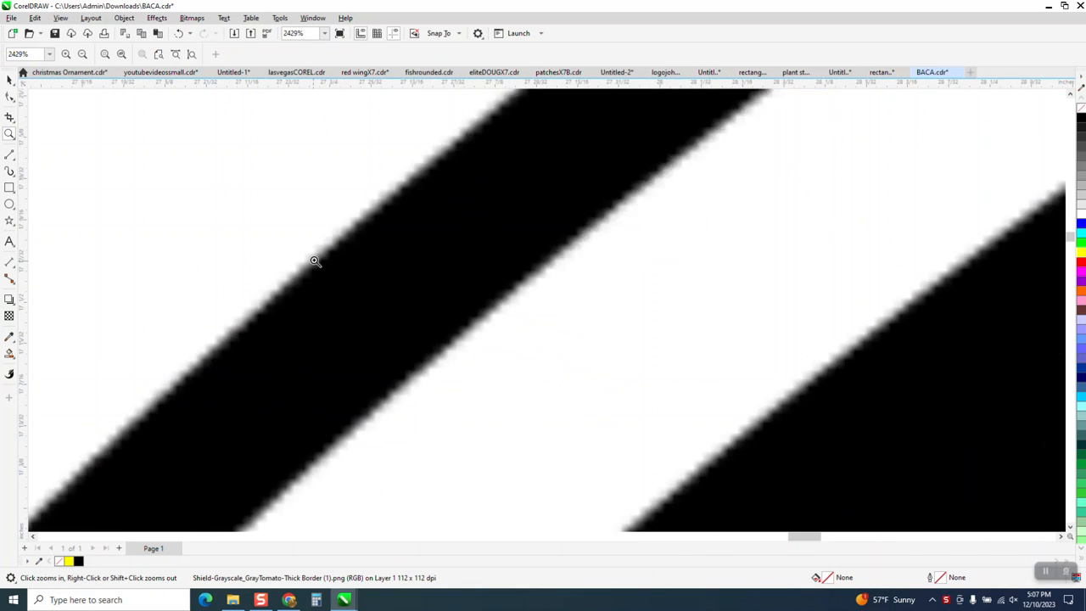
scroll(511, 270, "down", 10)
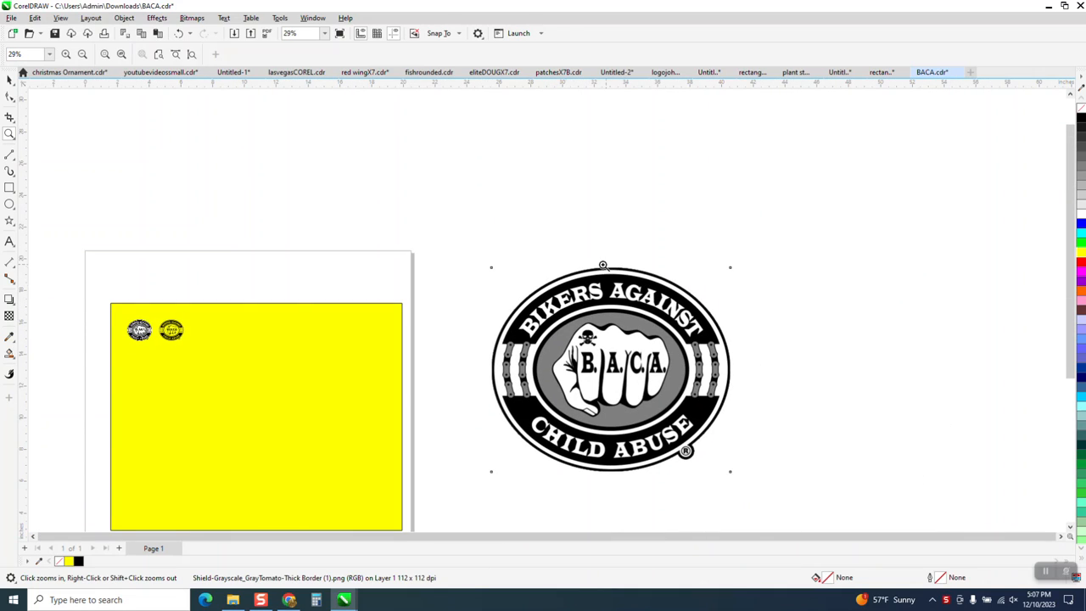
left_click_drag(209, 357, 209, 356)
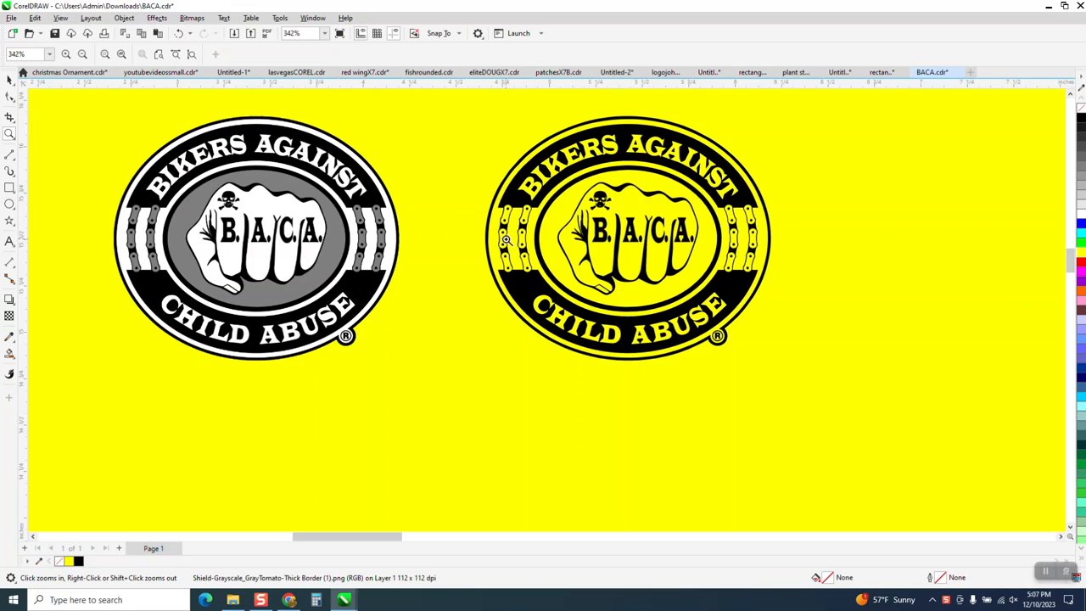
Delete the large yellow rectangle behind the two small logos
left_click(9, 80)
left_click(454, 140)
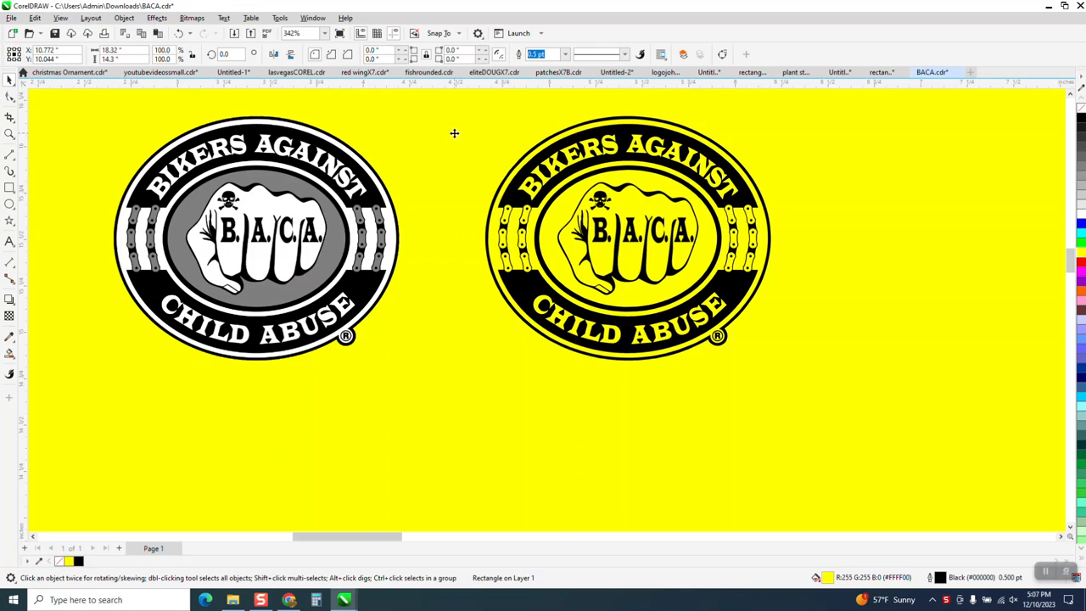
key("Delete")
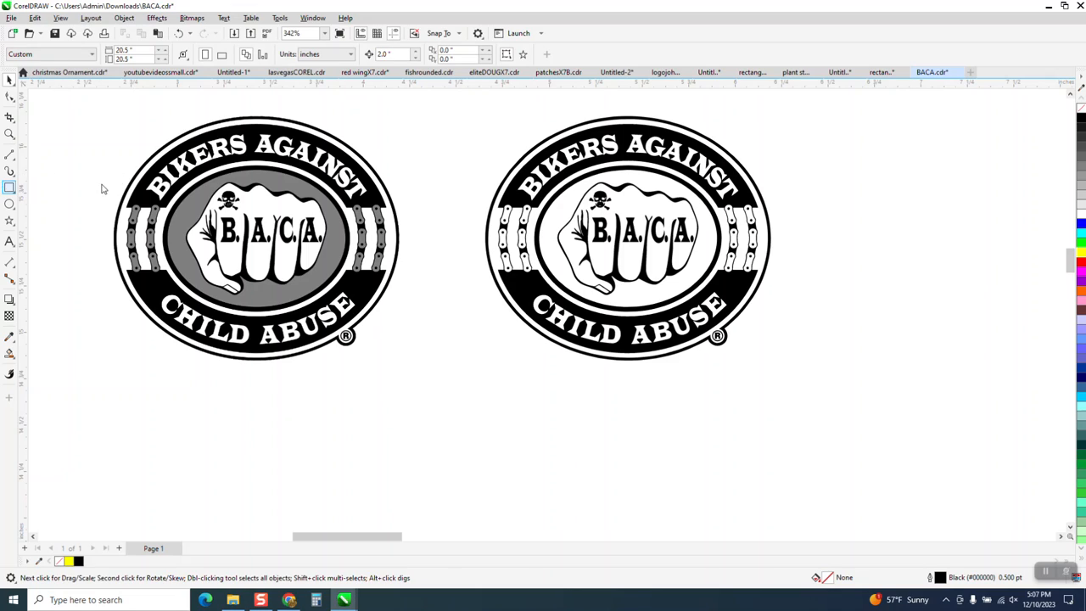
Draw a rectangle about 2.09 by 1.36 inches around the second small logo and fill it with golden brown (#CC9933)
left_click(13, 189)
mouse_move(436, 111)
left_mouse_down()
mouse_move(503, 246)
mouse_move(852, 370)
left_mouse_up()
left_click(1080, 552)
left_click(1080, 552)
left_click(1080, 551)
left_click(1080, 551)
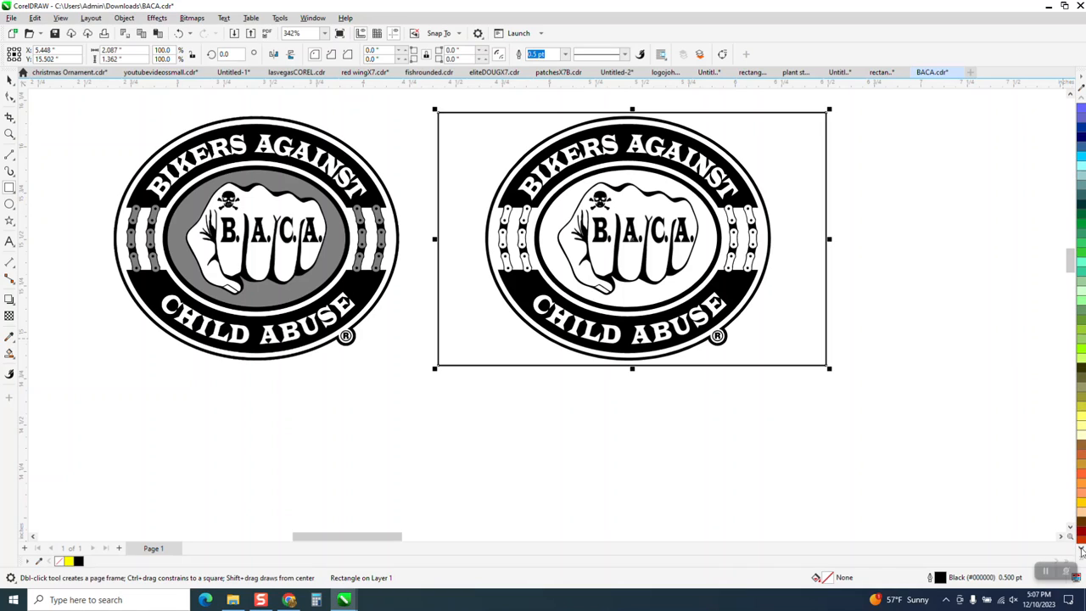
left_click(1082, 466)
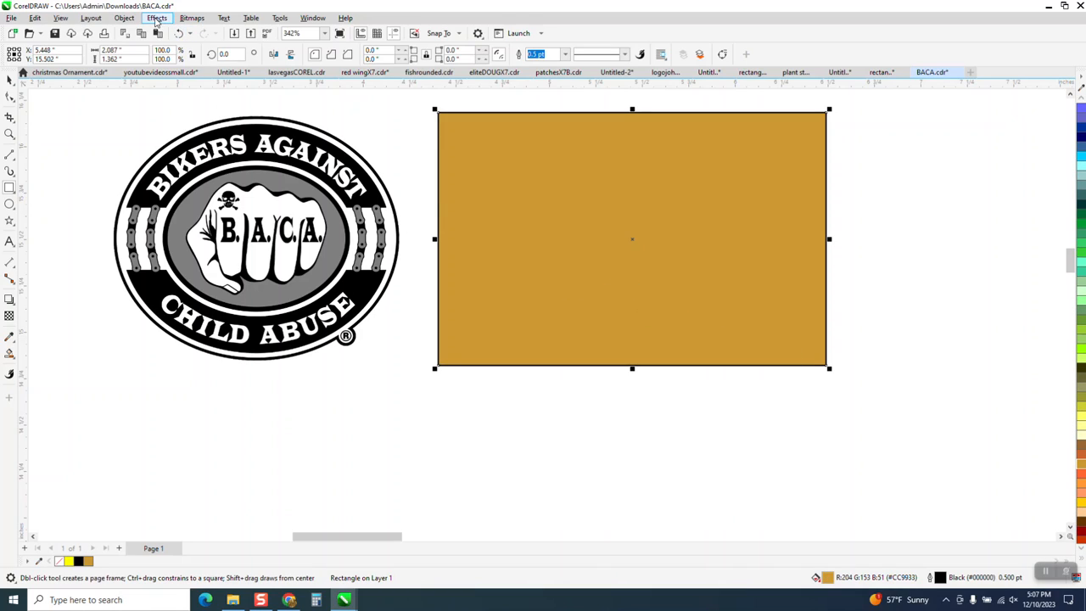
Send the golden-brown rectangle to the back of the page to test the logo's transparency, and delete it
left_click(123, 18)
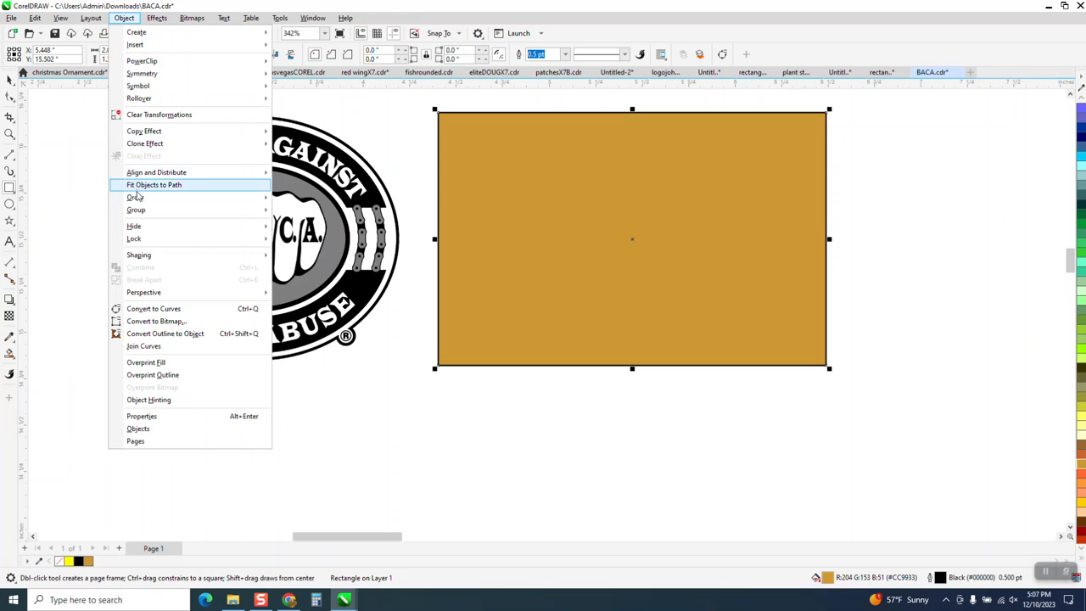
mouse_move(135, 197)
left_click(312, 211)
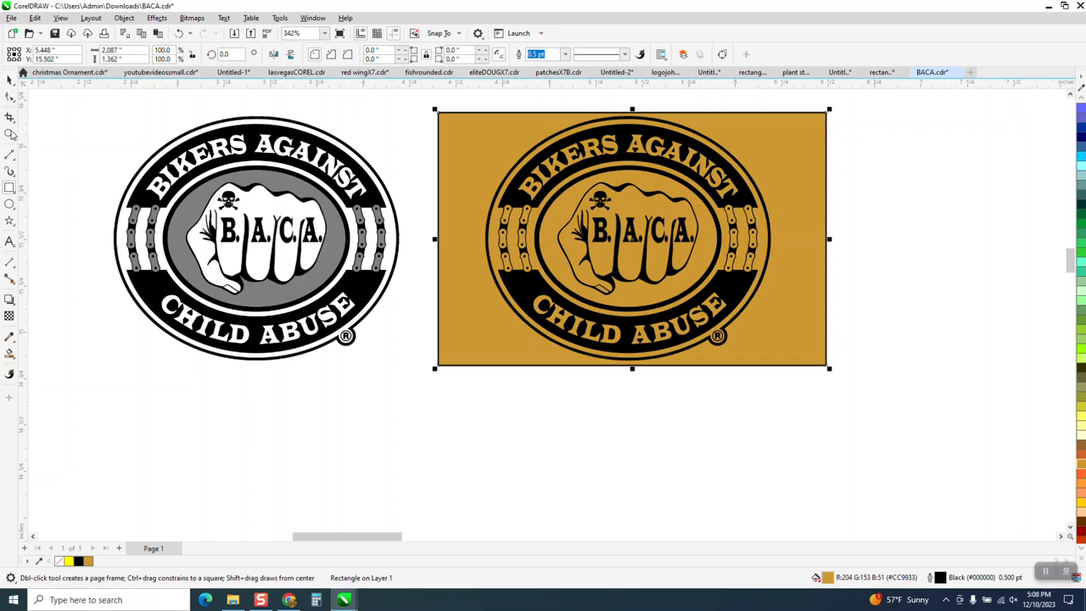
key("Delete")
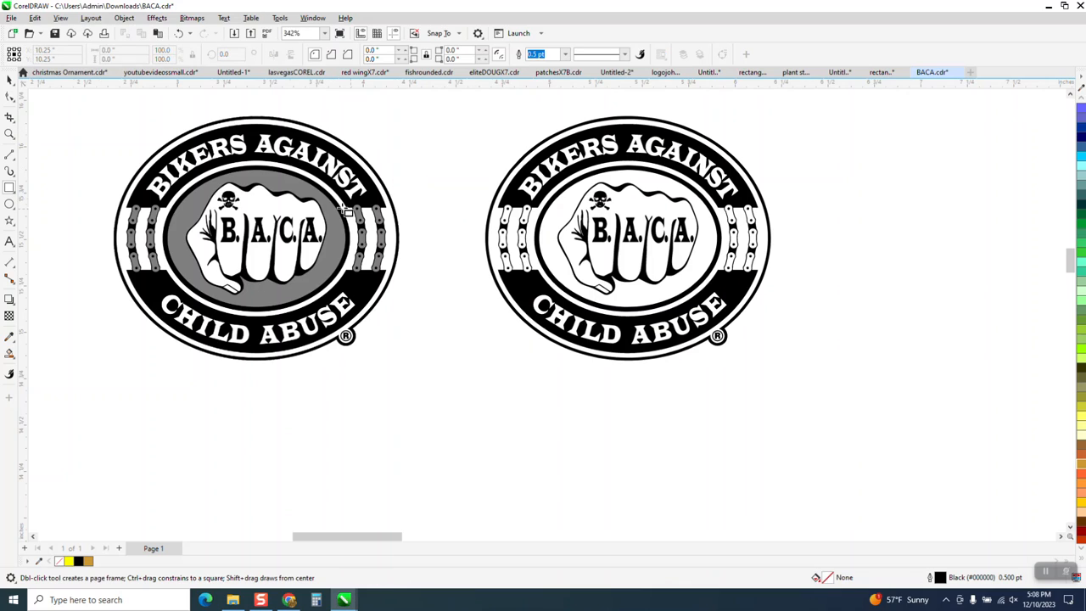
Place a copy of the large bitmap logo, 1.7 inches wide, beside the two small logos on the page
left_click(10, 78)
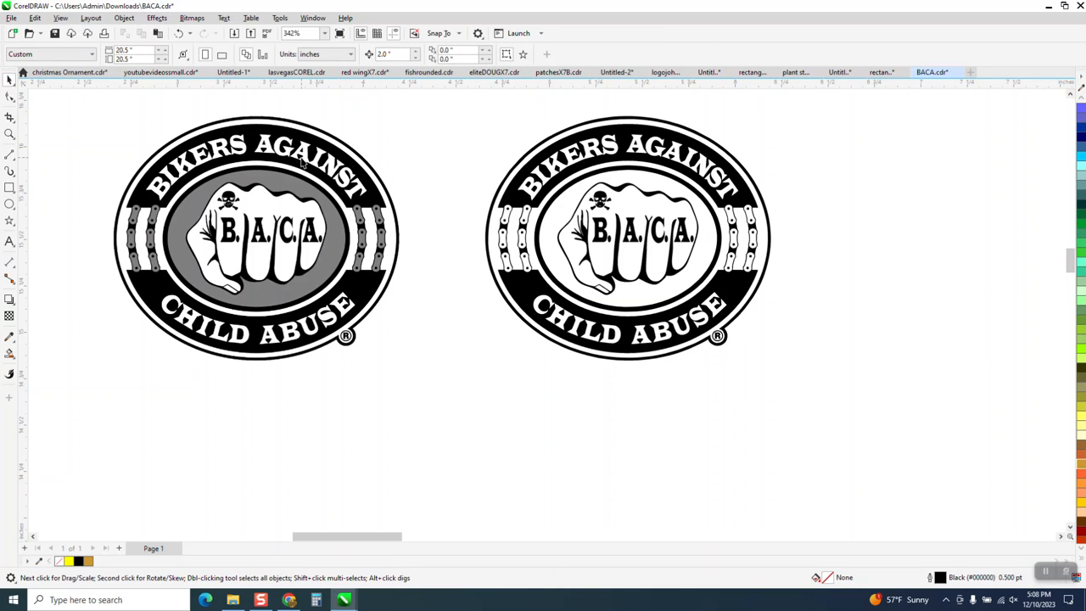
scroll(302, 163, "down", 8)
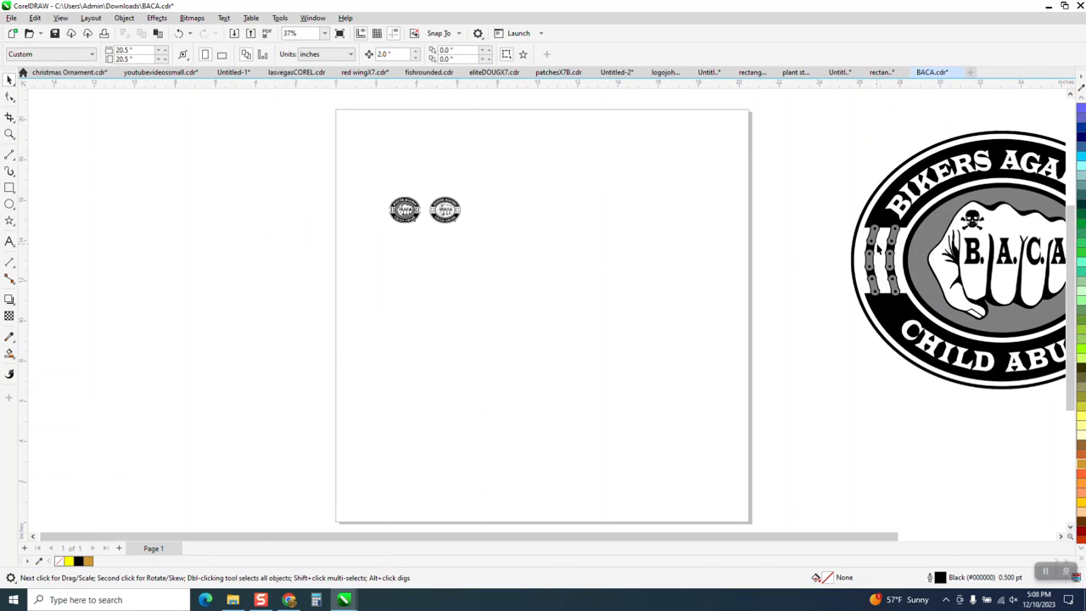
left_click(881, 246)
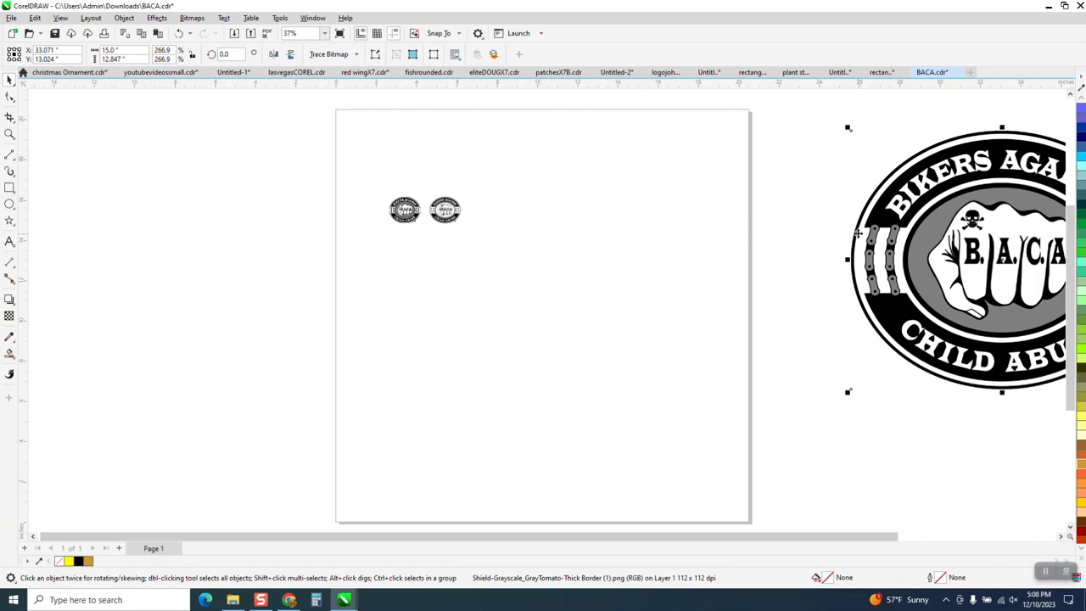
scroll(859, 235, "down", 1)
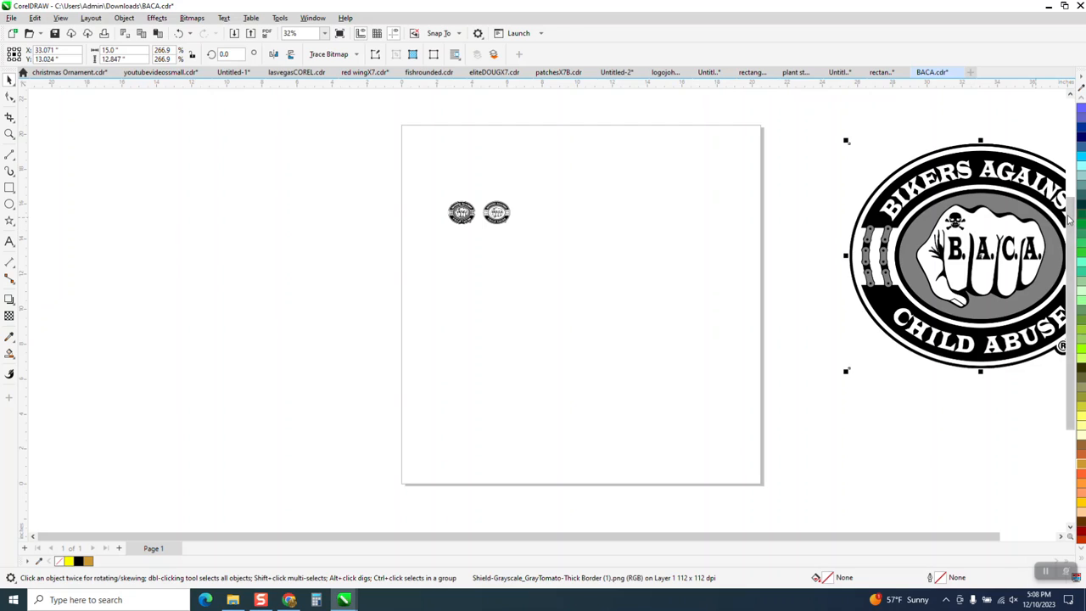
left_click_drag(979, 245, 542, 199)
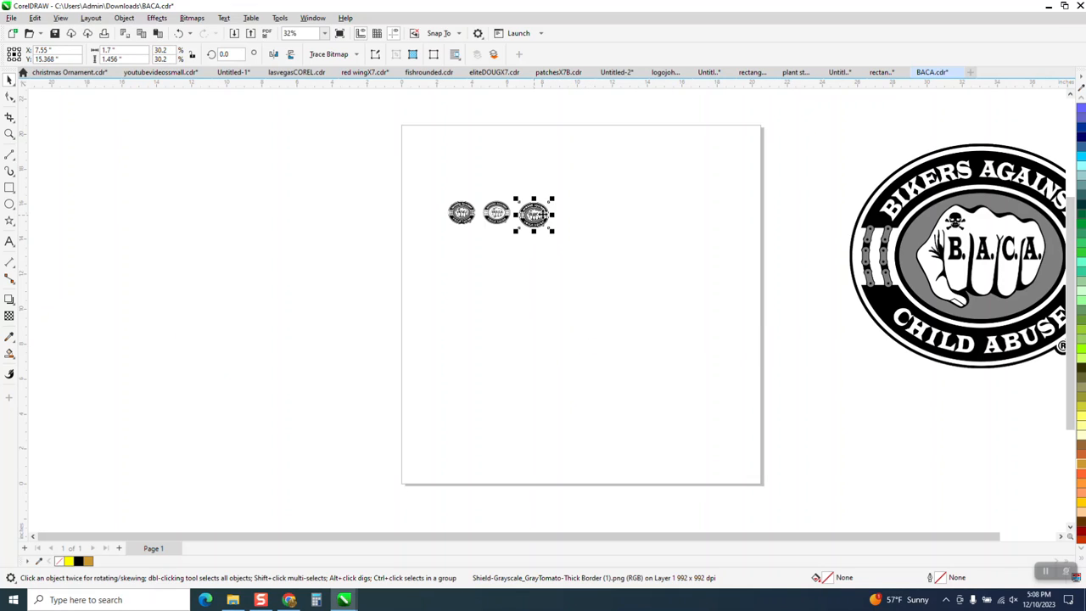
Draw a rectangle about 2.5 by 1.88 inches around the new bitmap copy and fill it yellow (#FFFF00)
left_click(9, 134)
mouse_move(486, 184)
left_mouse_down()
mouse_move(562, 236)
mouse_move(623, 258)
left_mouse_up()
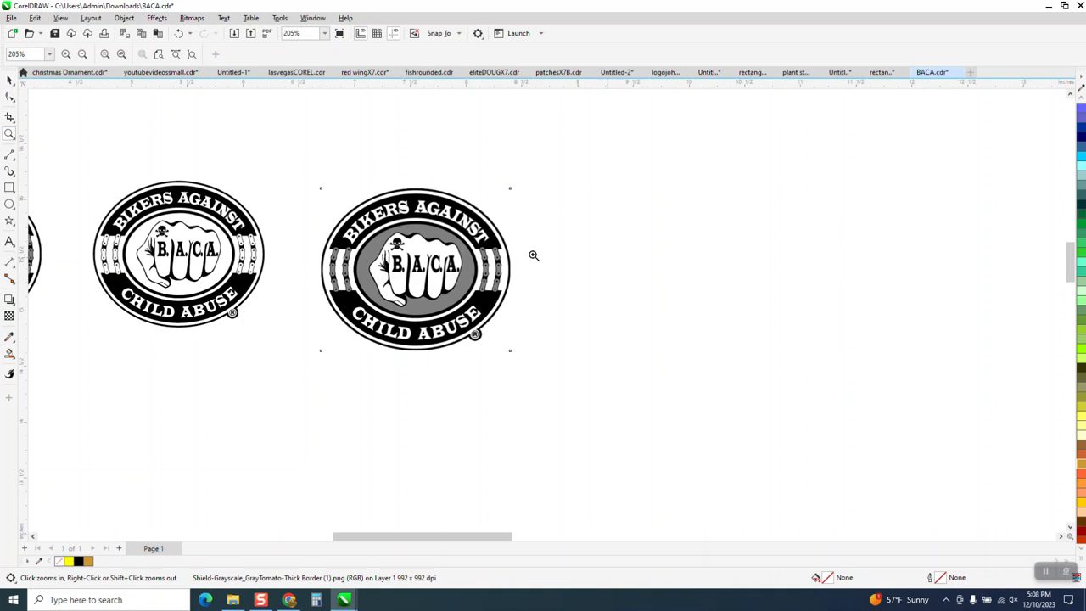
left_click(9, 188)
left_click_drag(297, 165, 578, 376)
left_click(1081, 100)
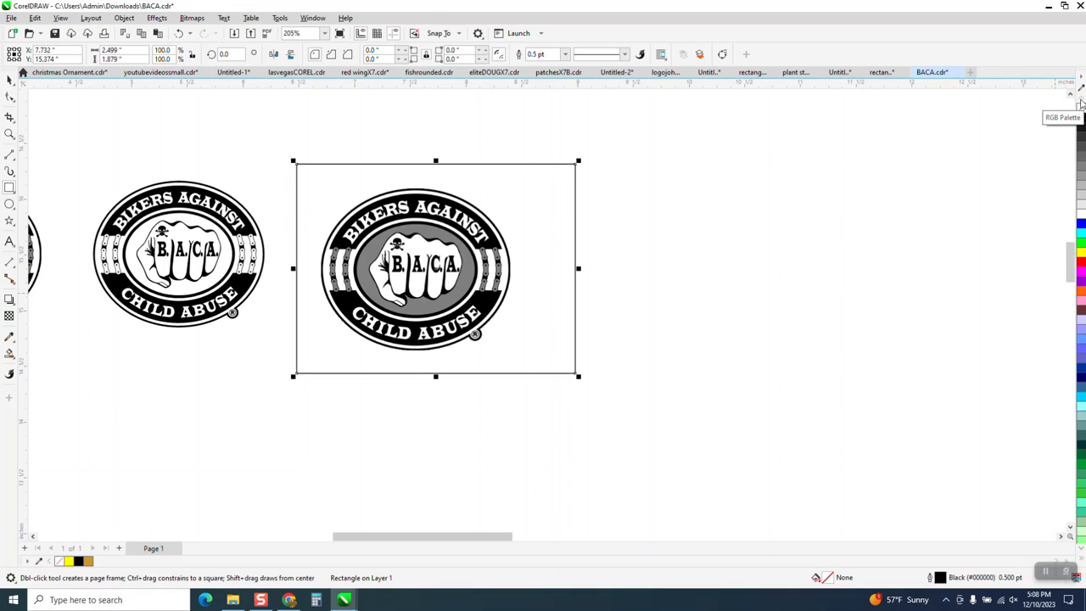
left_click(1080, 254)
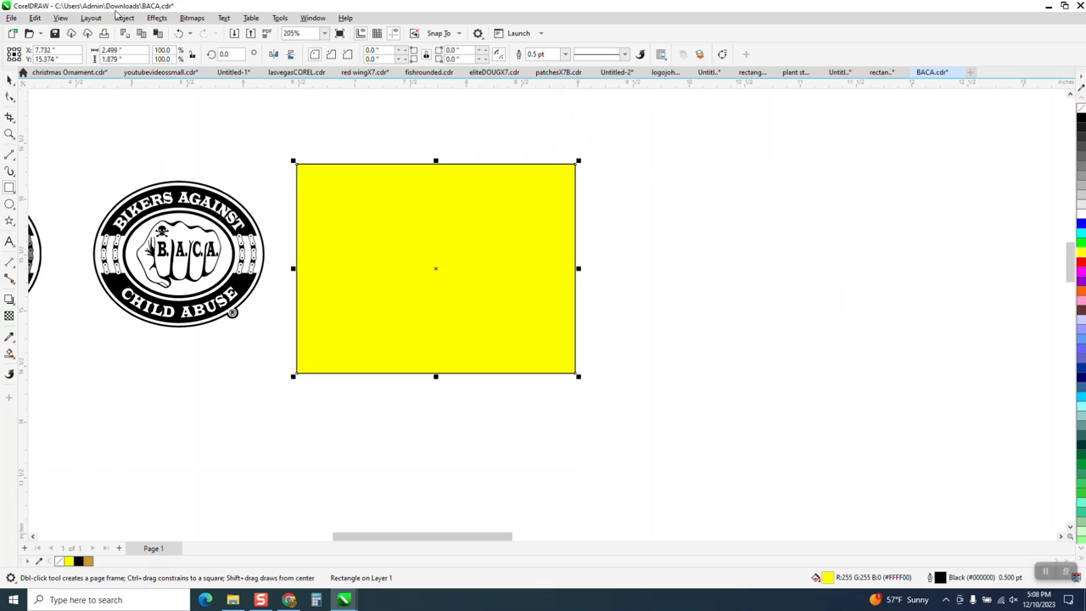
Send the yellow rectangle to the back of the page, behind the bitmap logo
left_click(124, 17)
mouse_move(170, 197)
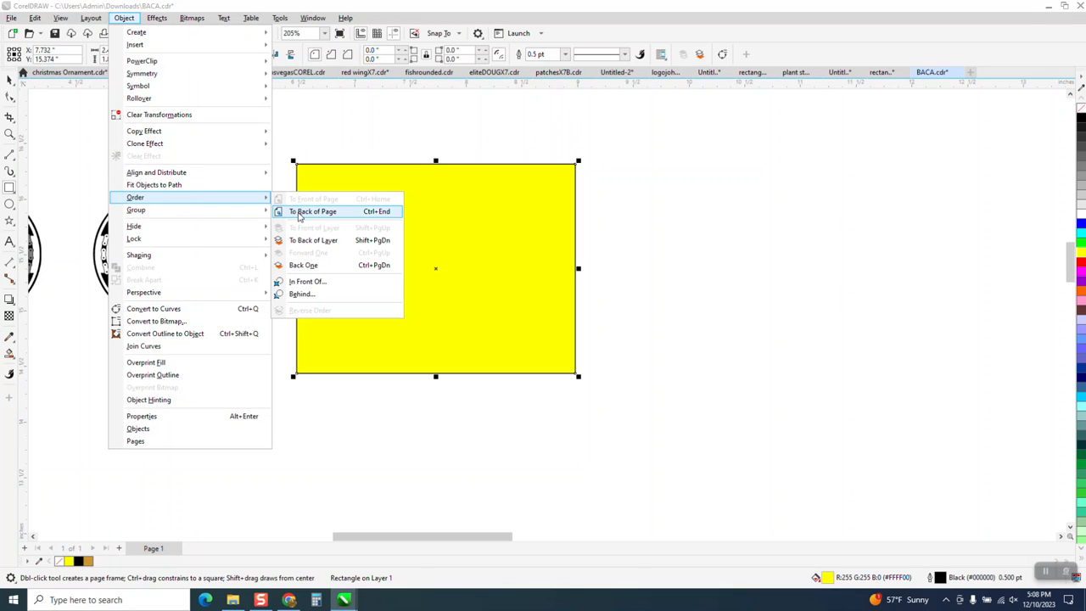
left_click(299, 214)
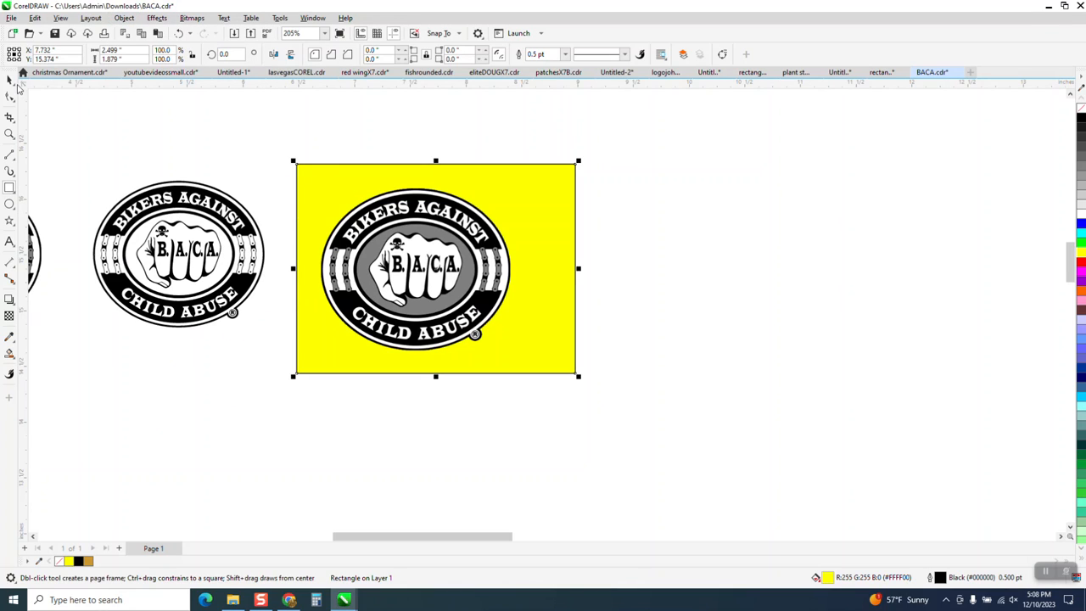
Trace the small bitmap logo with a Clipart Outline Trace, with grouping by color turned on and the original kept
left_click(369, 202)
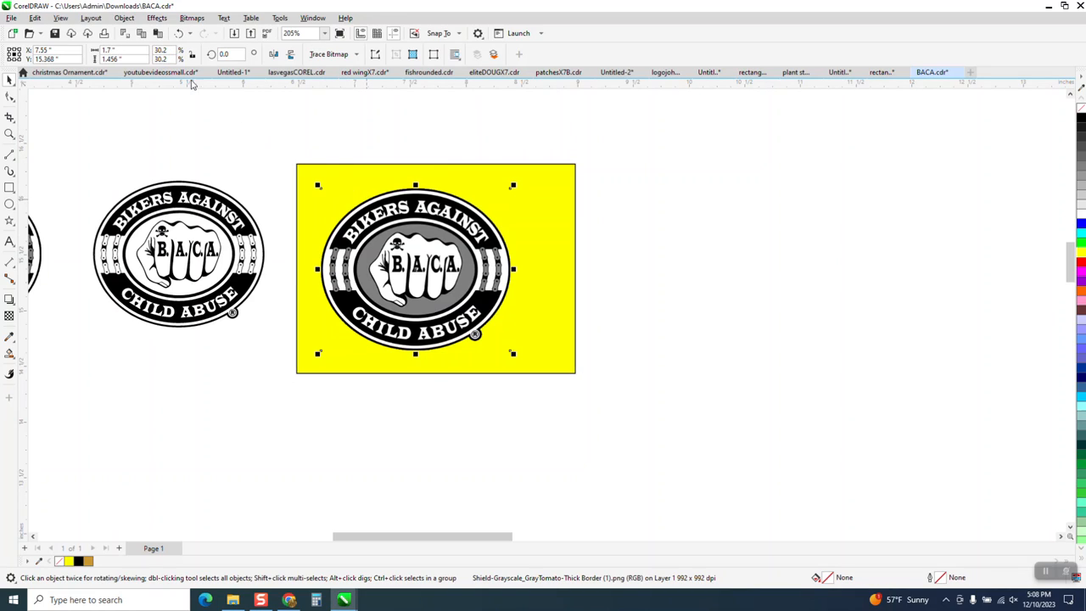
left_click(356, 56)
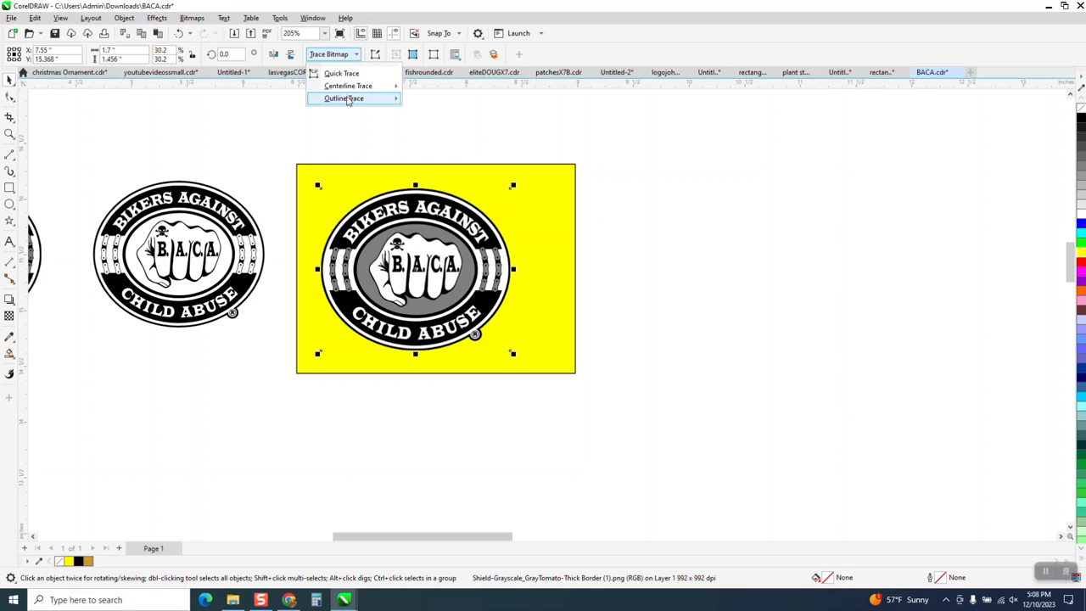
mouse_move(350, 100)
left_click(426, 141)
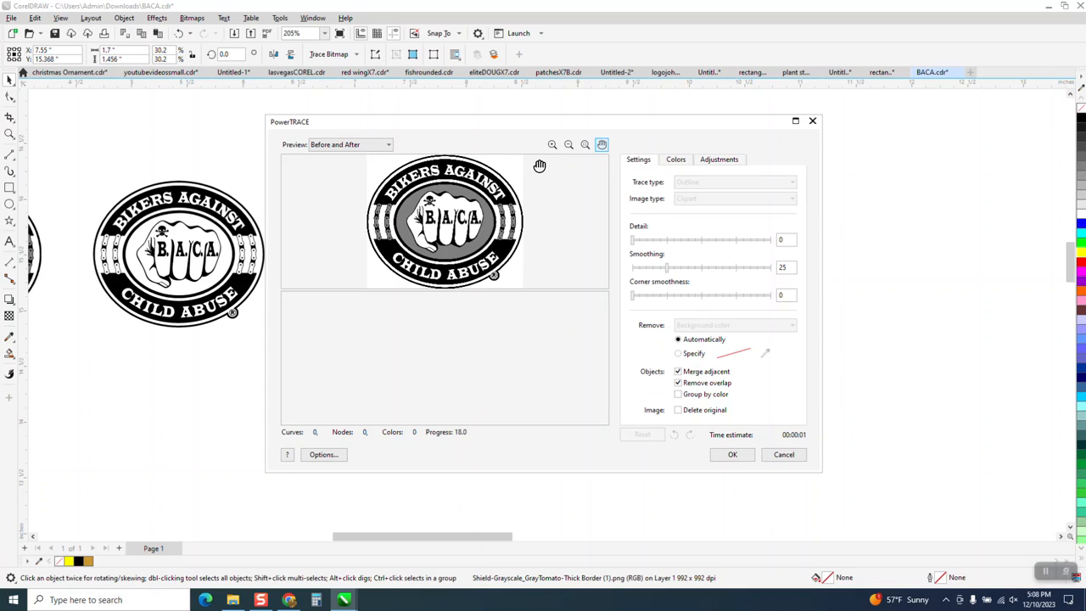
left_click(681, 397)
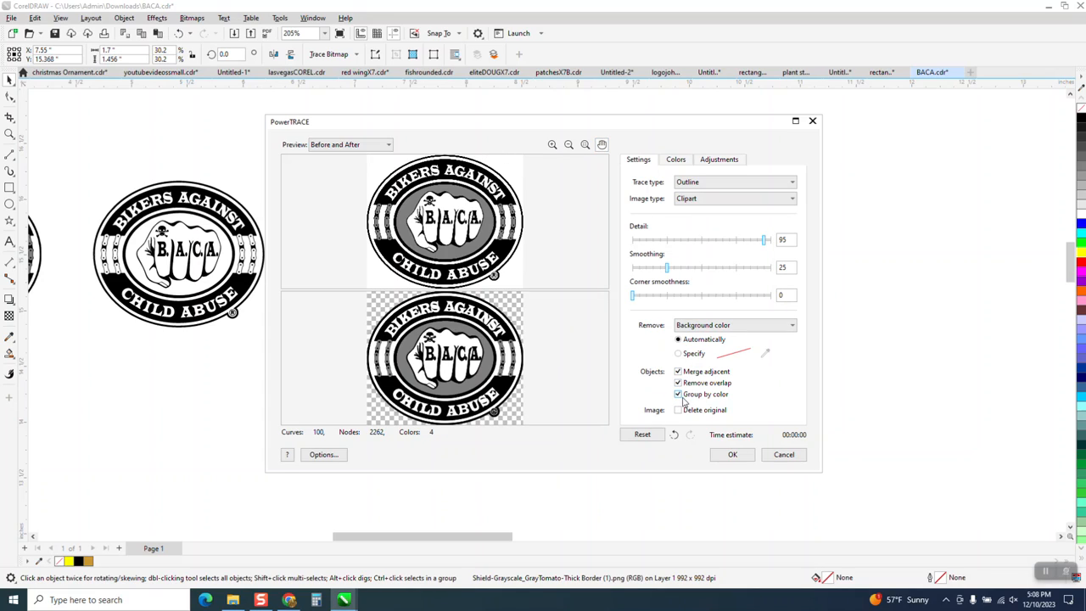
left_click(733, 454)
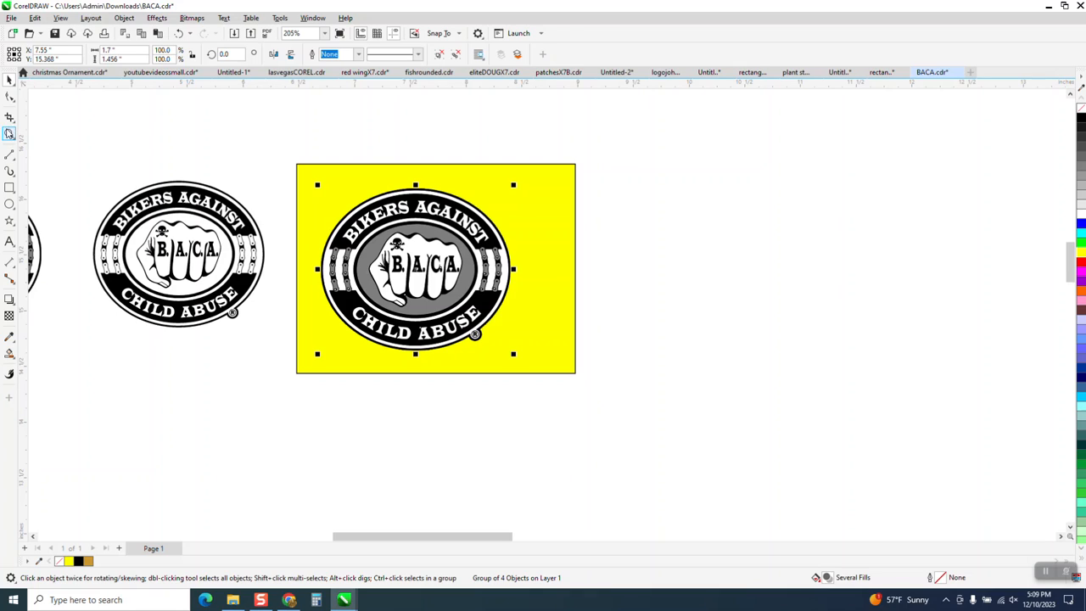
Ungroup the traced logo into its separate color groups
left_click(8, 134)
left_click_drag(347, 201, 557, 330)
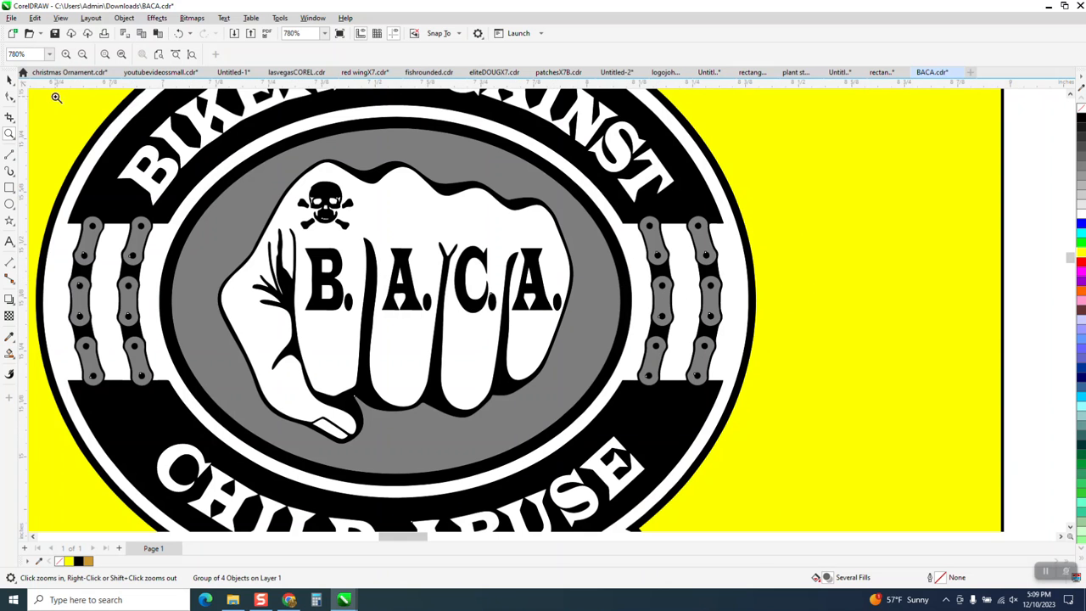
key("space")
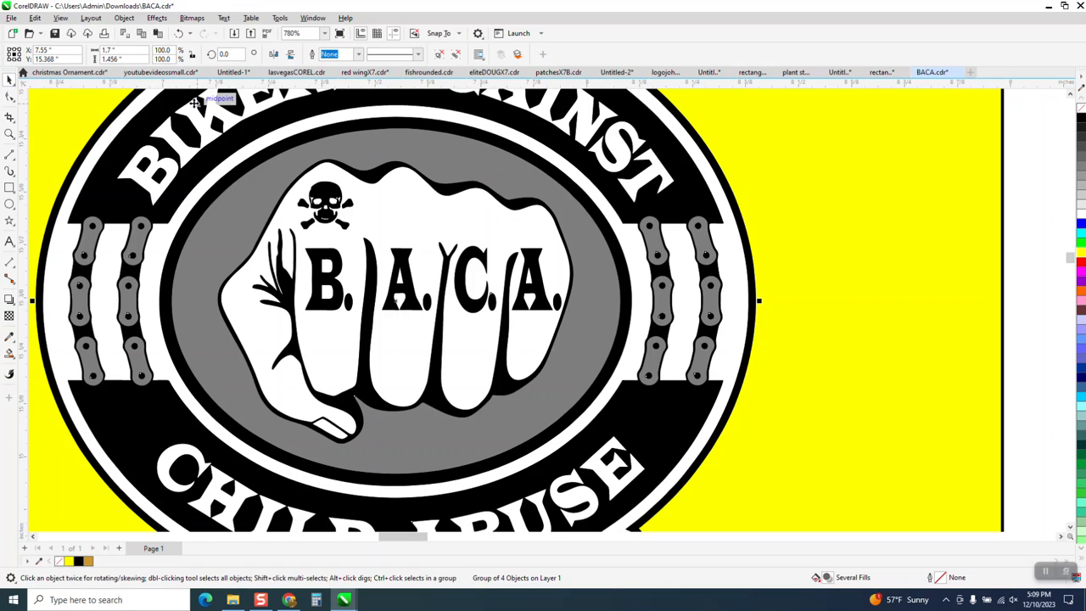
left_click(123, 18)
mouse_move(141, 213)
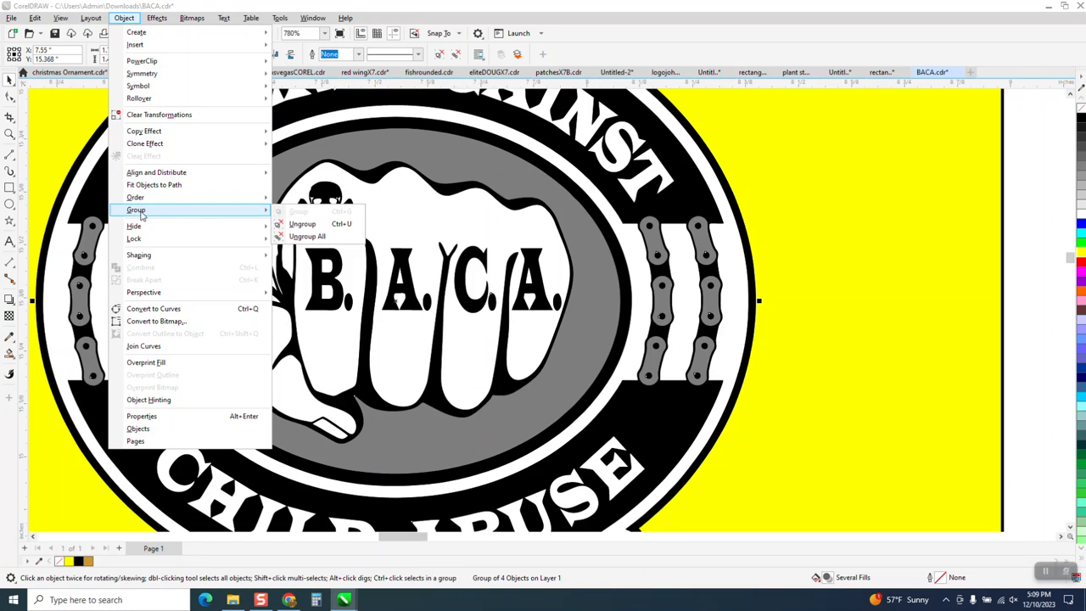
left_click(304, 224)
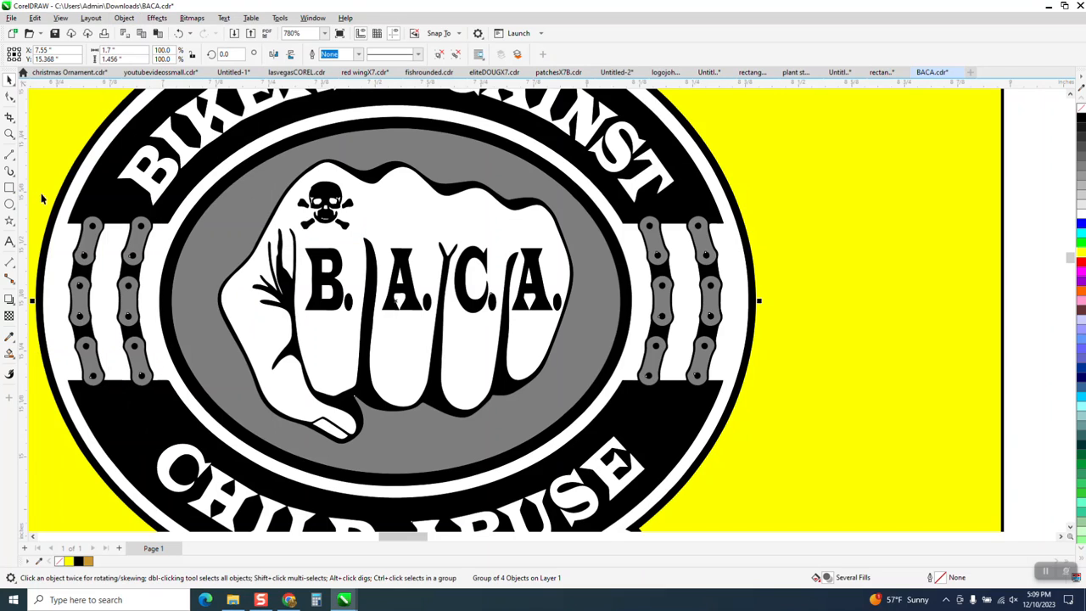
left_click(14, 341)
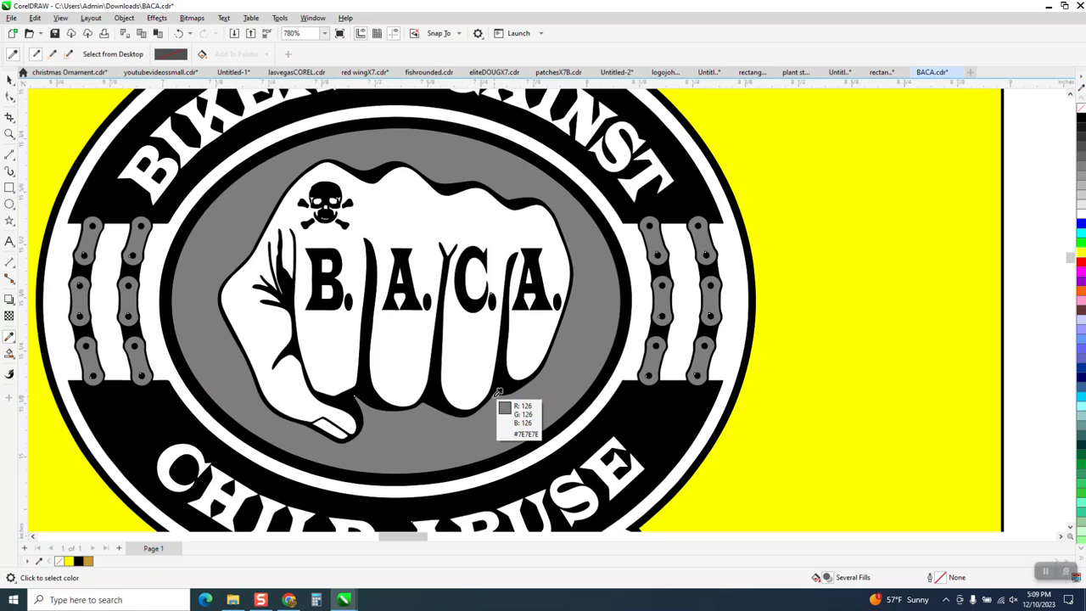
double_click(9, 79)
Delete the two older small logos and the large source bitmap, keeping only the traced logo on yellow
key("shift+F2")
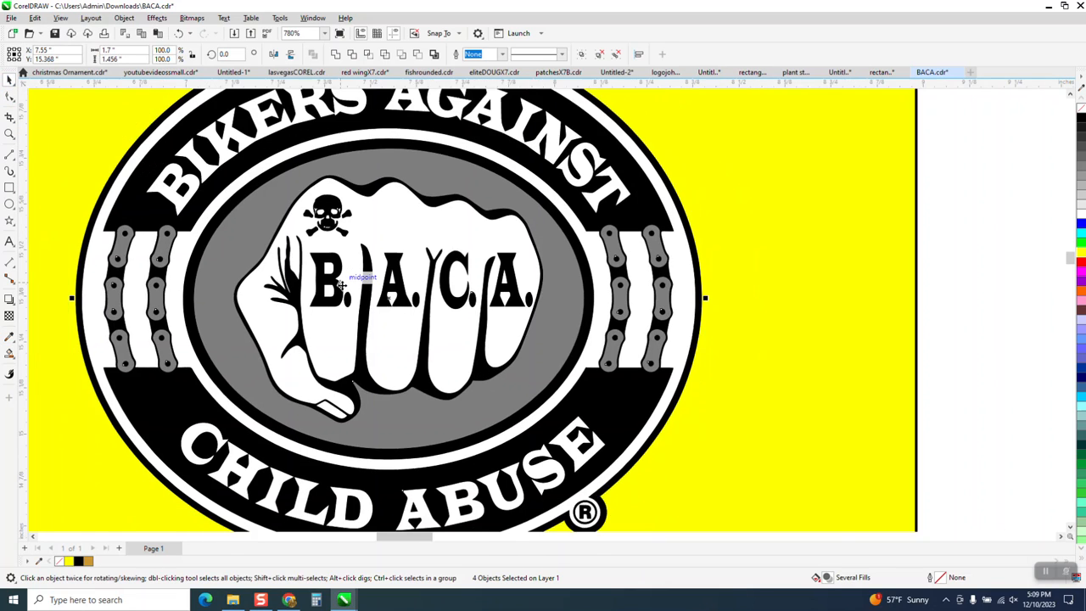
scroll(345, 279, "down", 5)
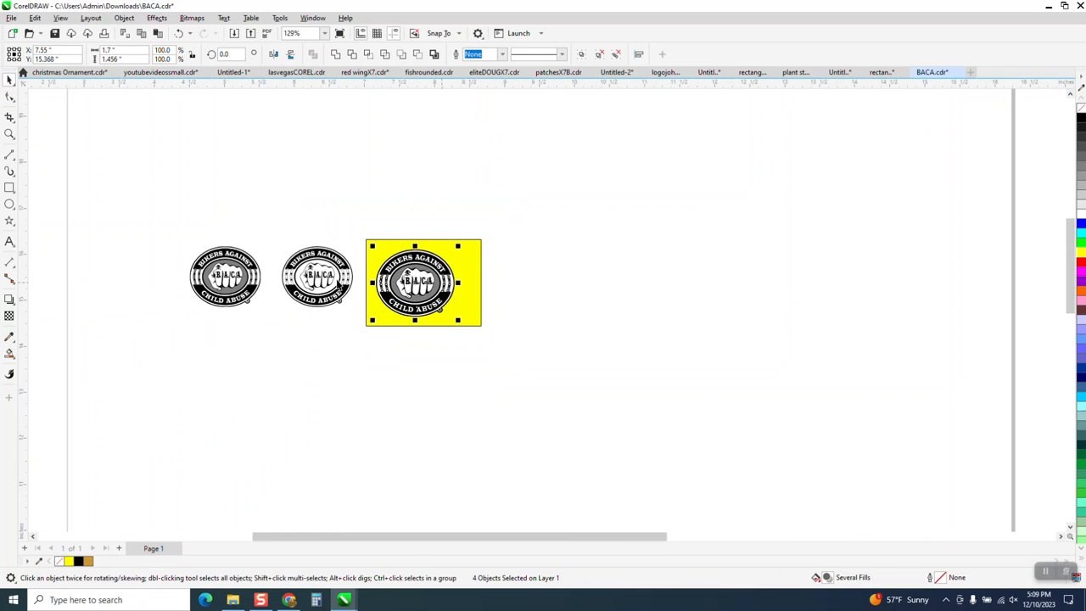
left_click_drag(164, 206, 358, 340)
key("Delete")
scroll(279, 380, "down", 3)
left_click(864, 370)
key("Delete")
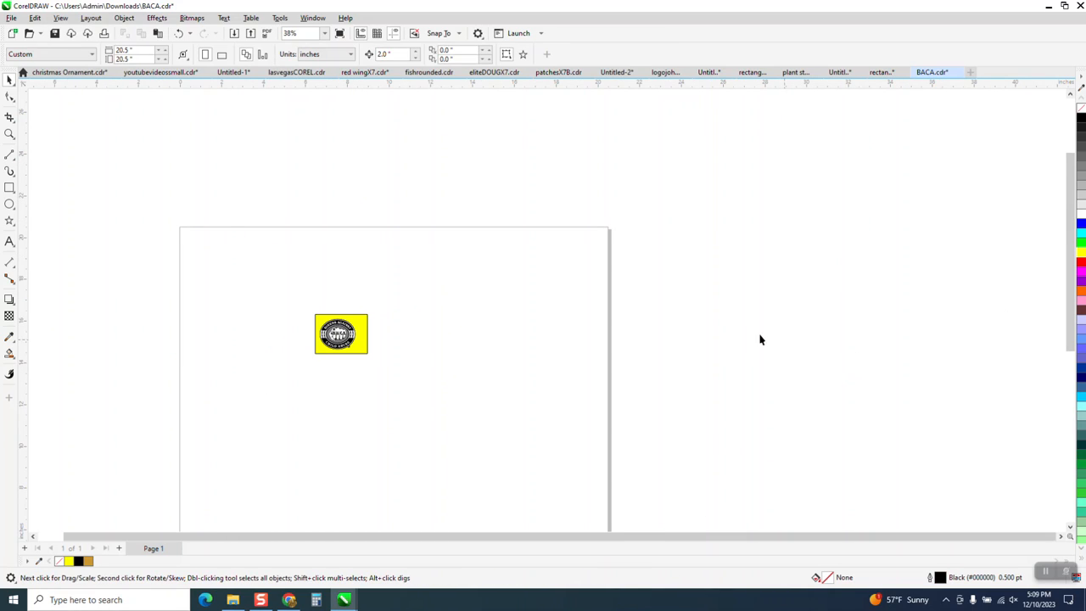
scroll(577, 313, "down", 1)
key("F4")
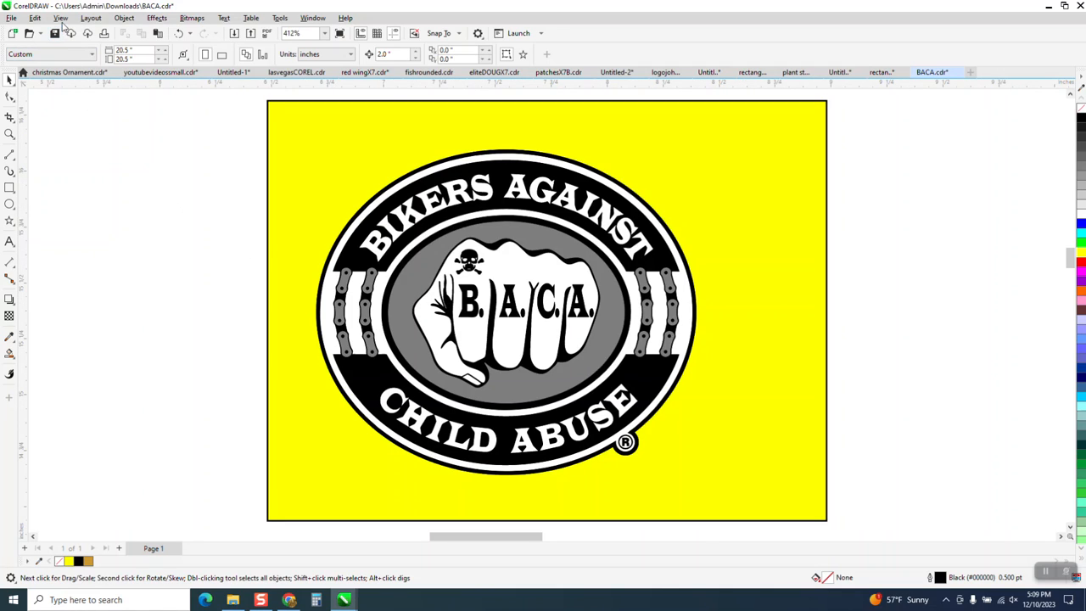
Open Find and Replace for finding objects by their properties, and check its search range options
left_click(38, 19)
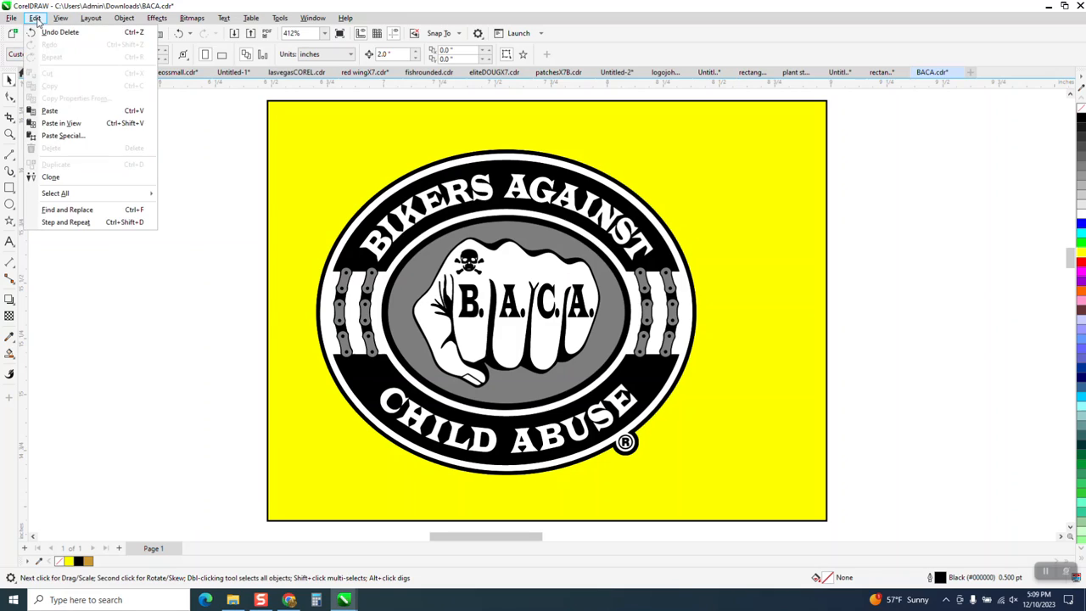
left_click(87, 209)
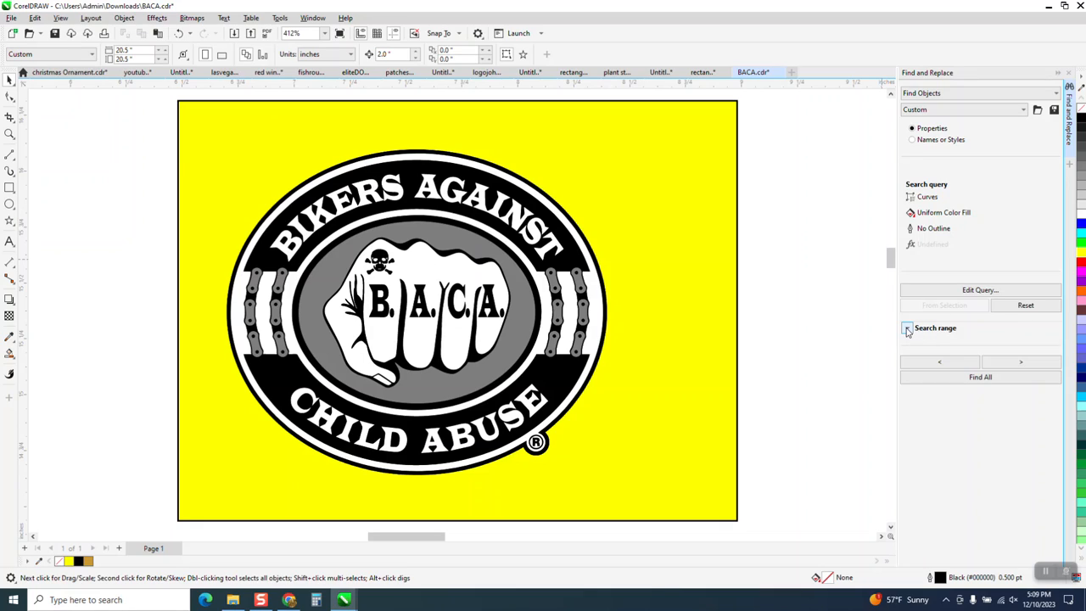
left_click(907, 329)
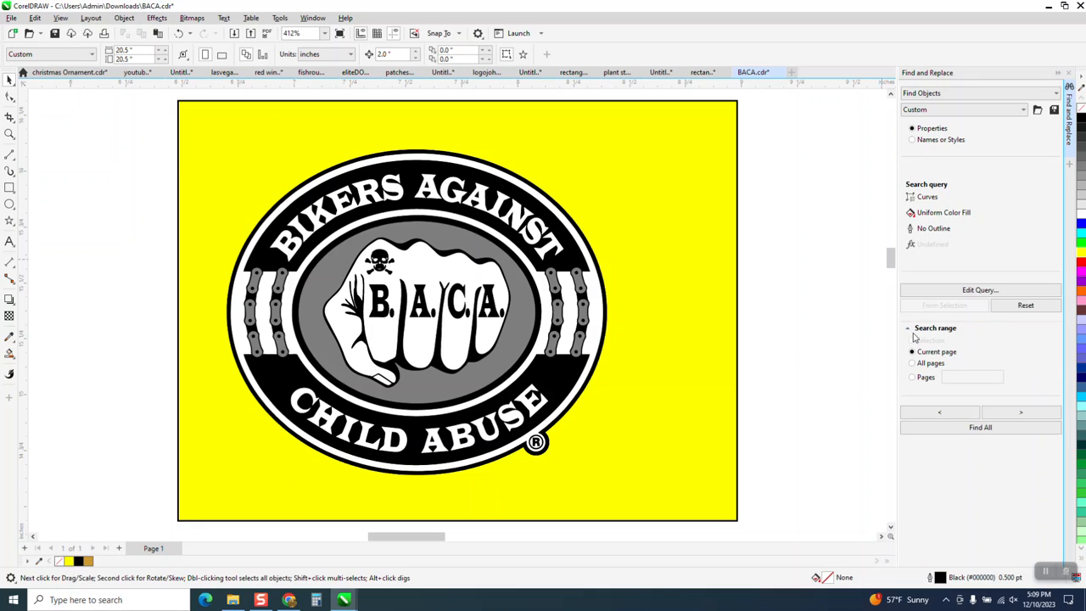
left_click(908, 329)
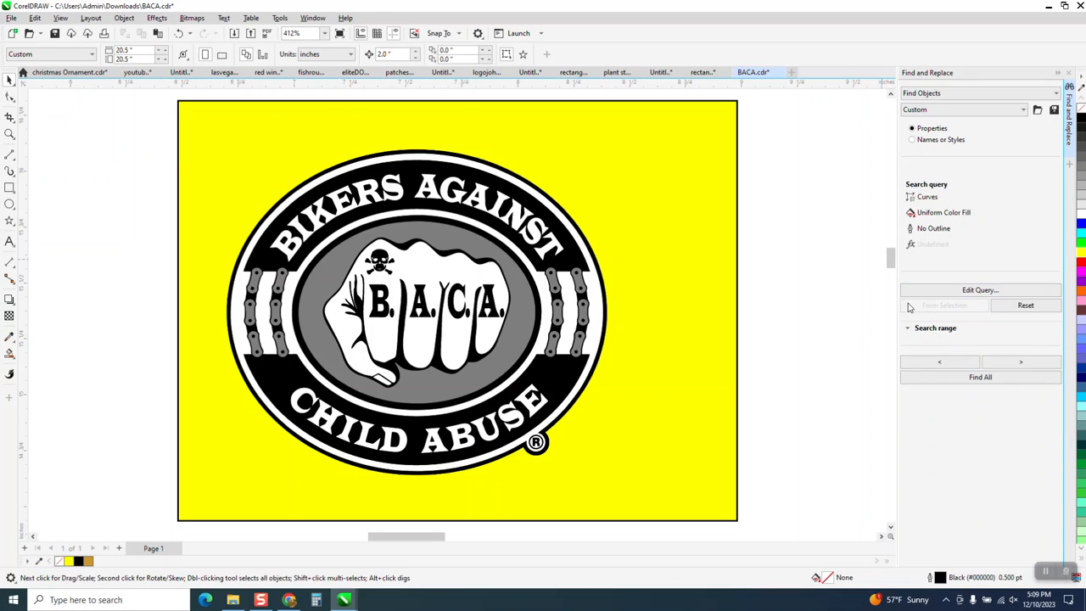
Try to find all objects that match the properties of the traced logo's gray group
left_click(524, 289)
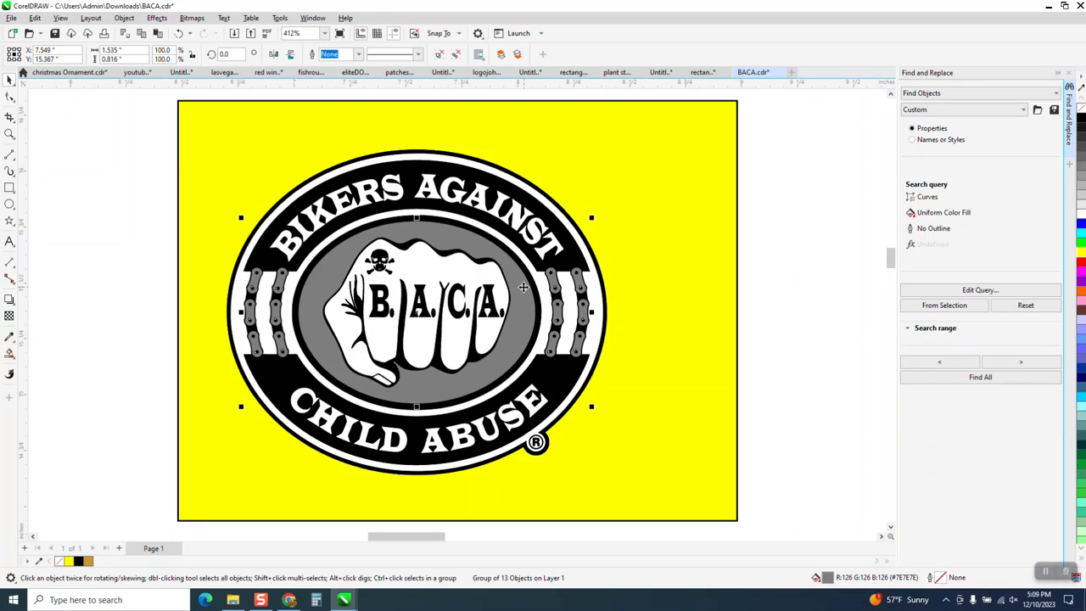
left_click(940, 307)
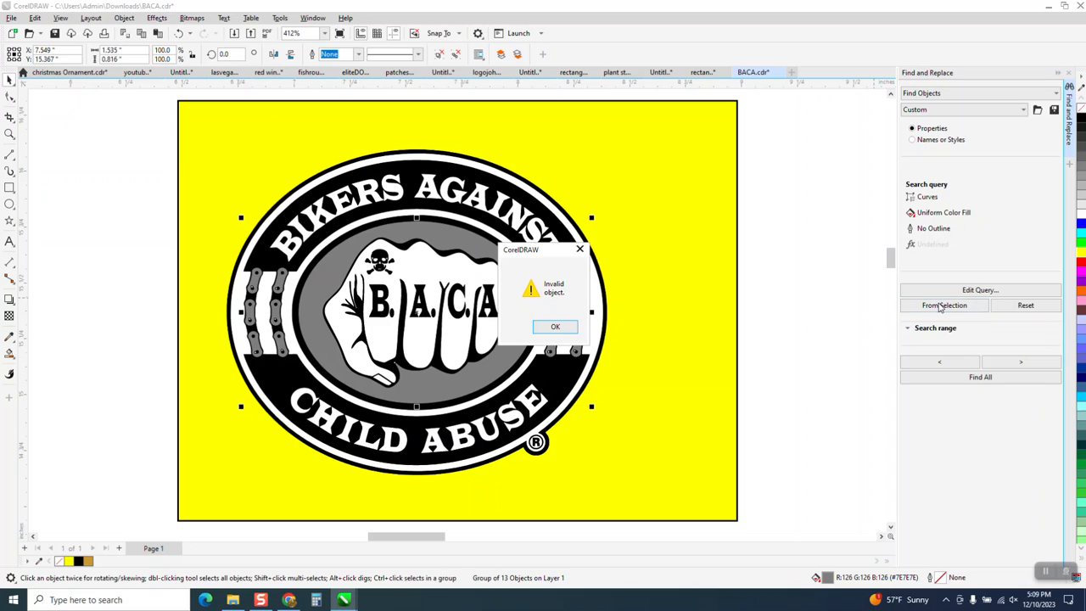
left_click(555, 327)
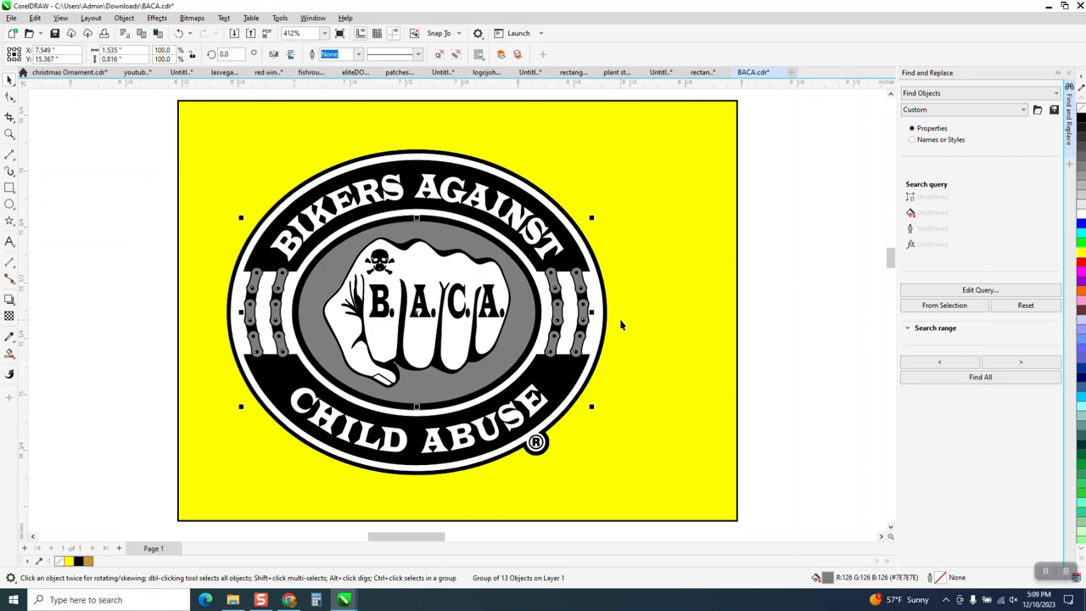
left_click(980, 378)
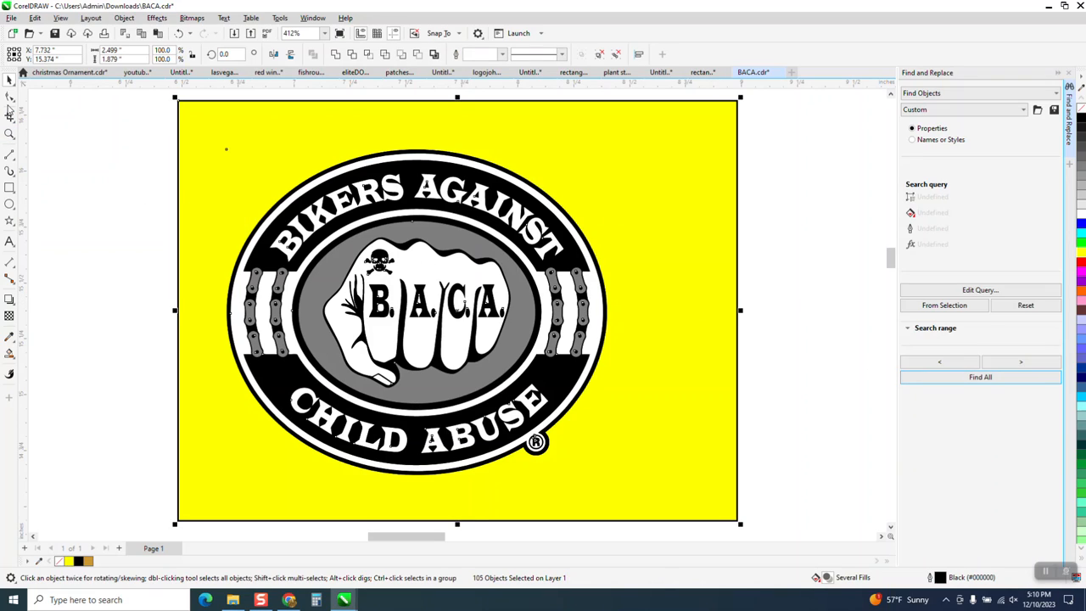
Delete the yellow background rectangle behind the logo
left_click(239, 135)
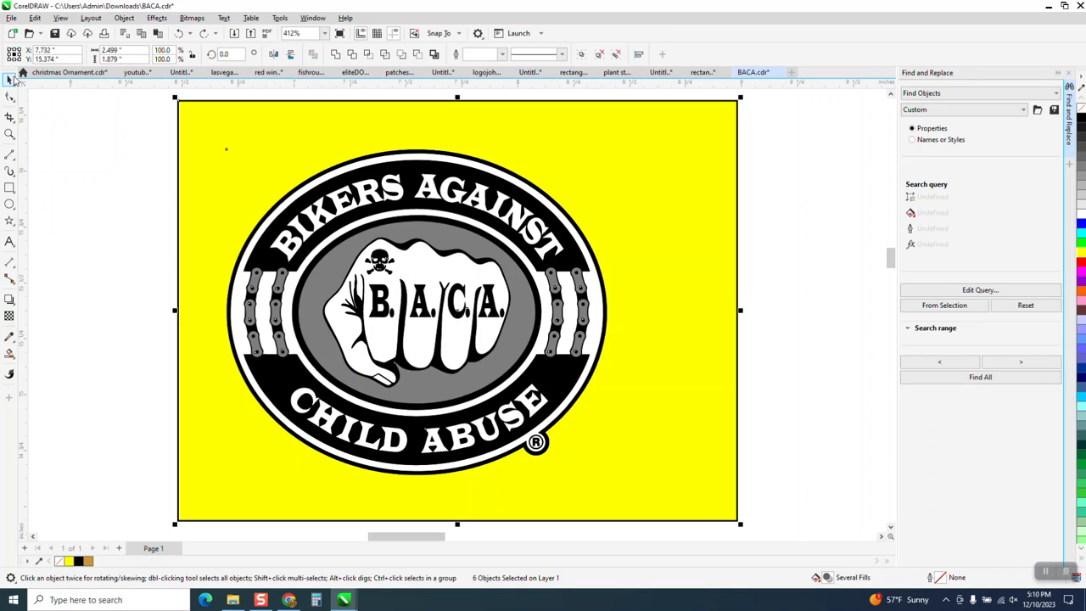
left_click(204, 148)
key("Delete")
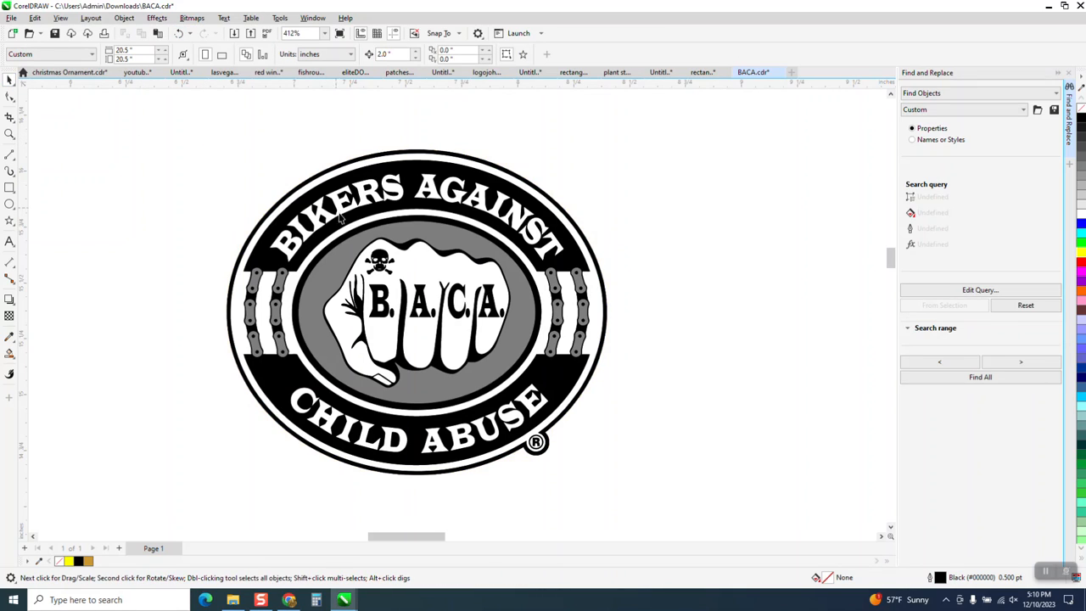
Move the gray color group out beside the logo to inspect it, and undo the move
left_click_drag(411, 238, 605, 234)
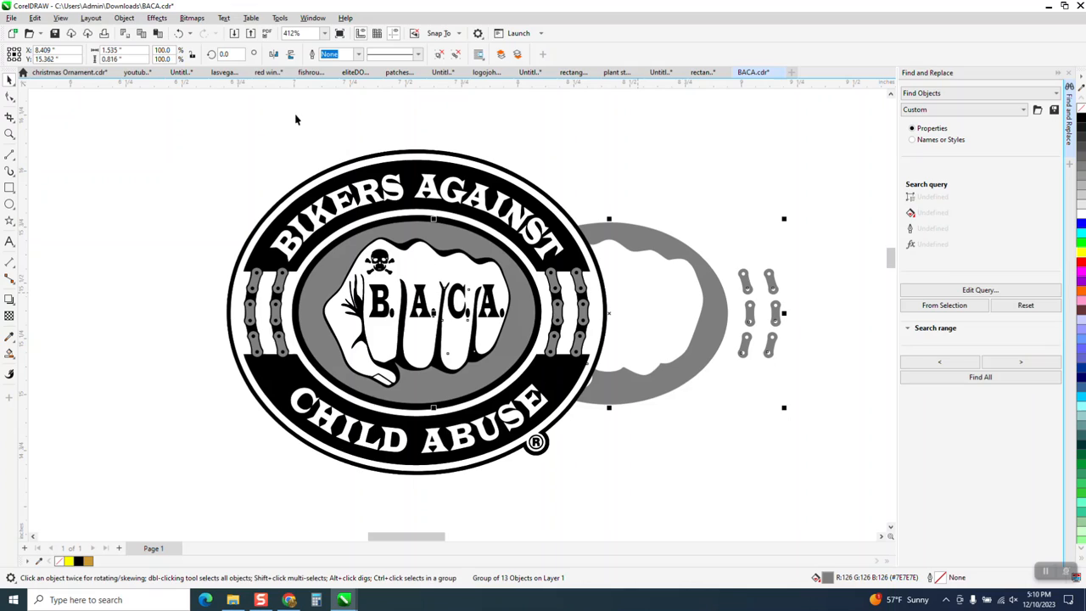
left_click(179, 33)
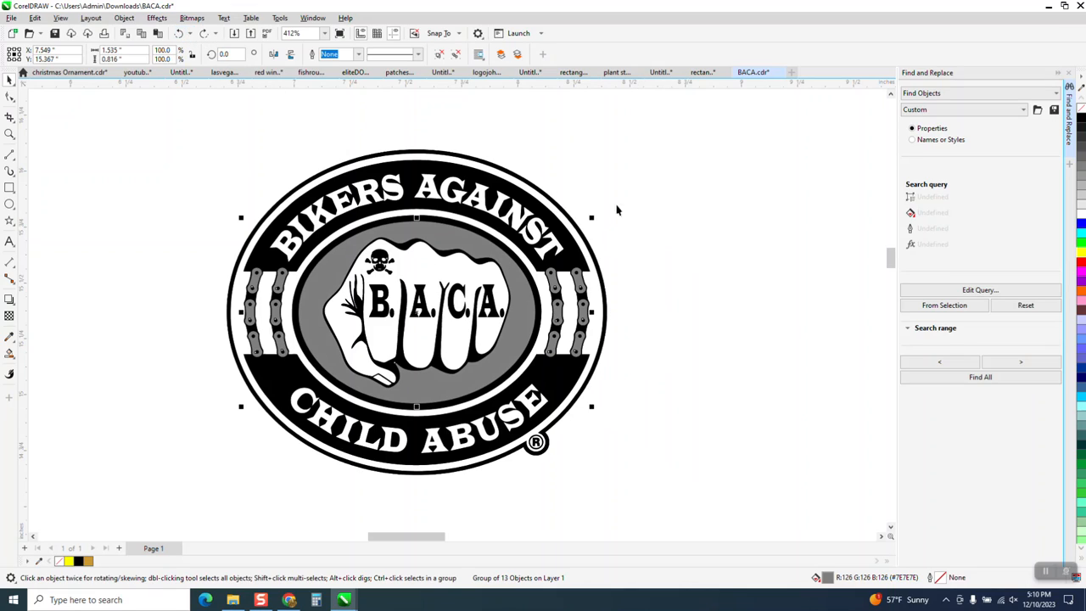
left_click(674, 228)
left_click(525, 285)
left_click_drag(161, 126, 755, 518)
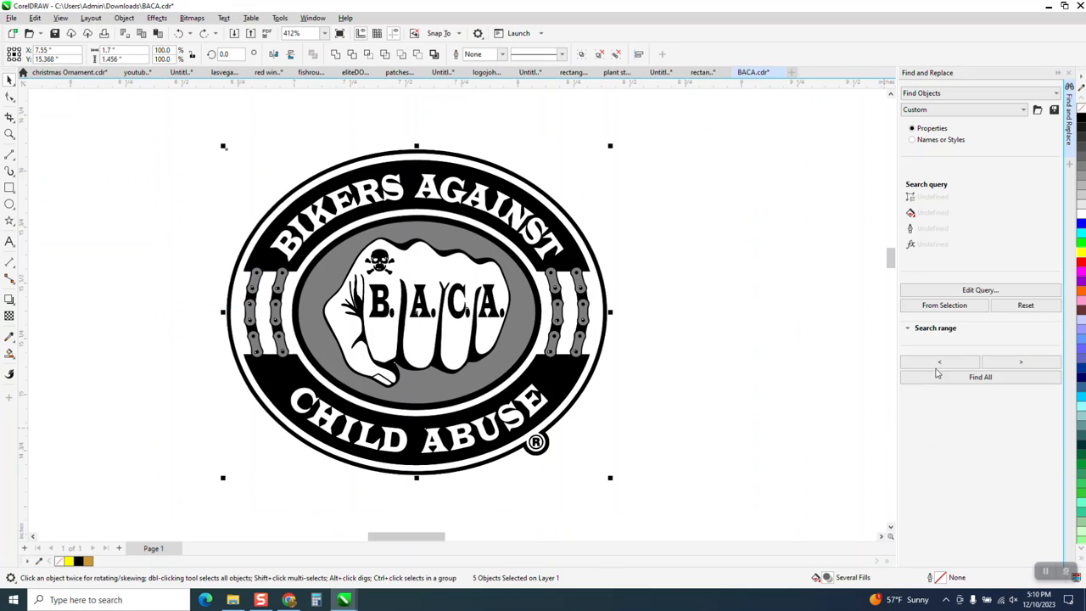
left_click(755, 335)
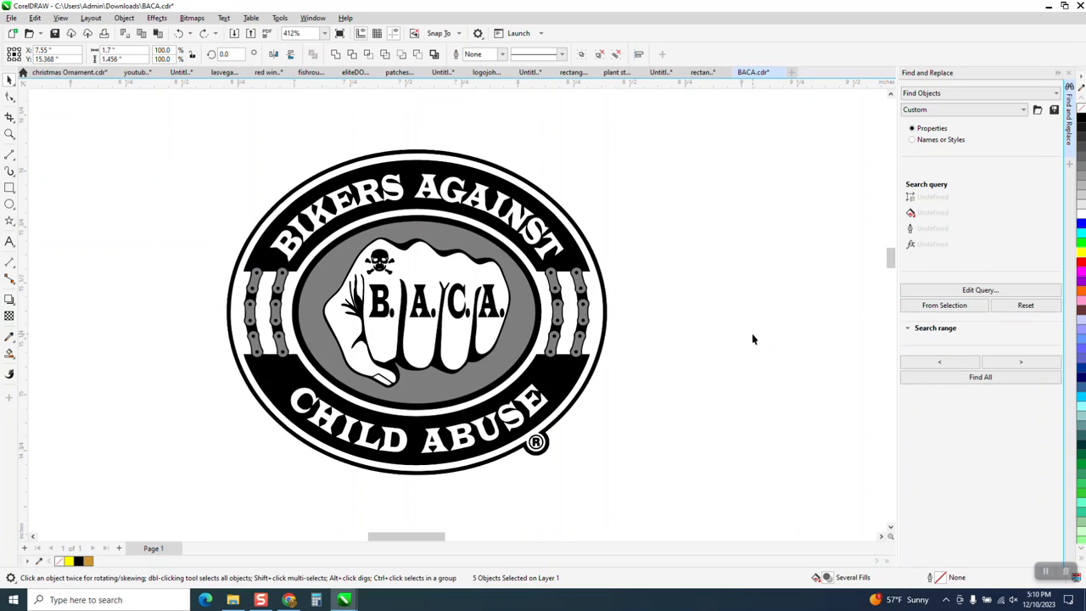
Try again to build the object search query from the gray group
left_click(521, 315)
left_click(950, 312)
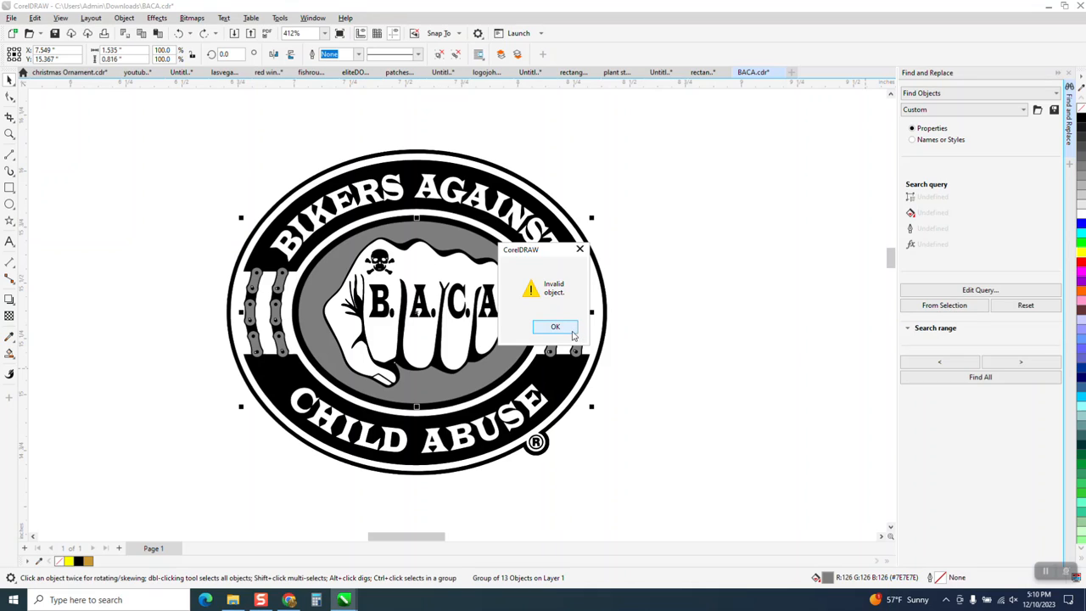
left_click(555, 327)
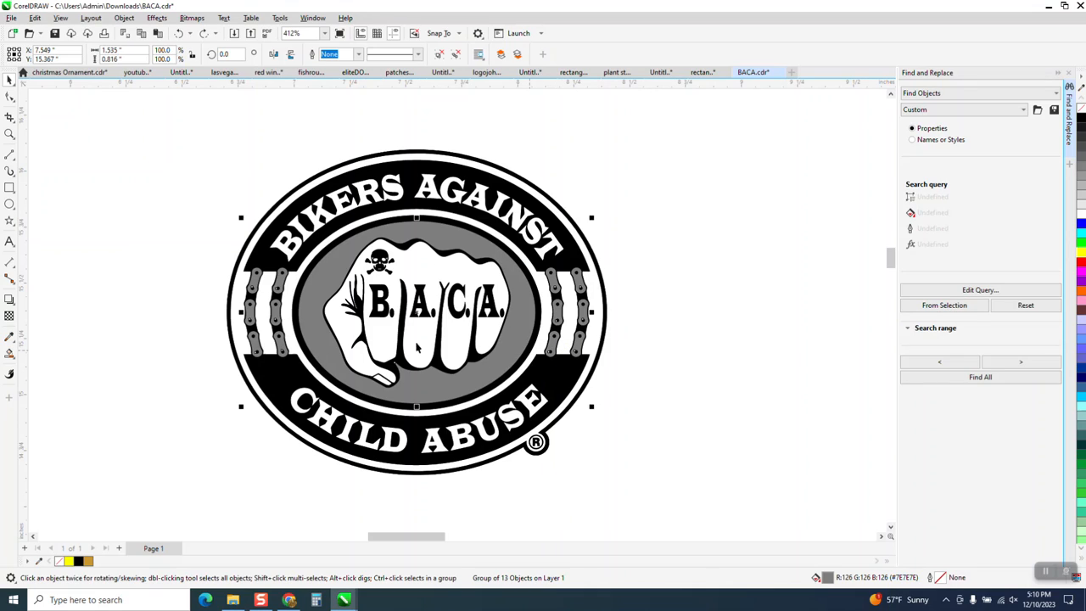
Ungroup everything in the traced logo down to individual curves
left_click_drag(181, 133, 707, 497)
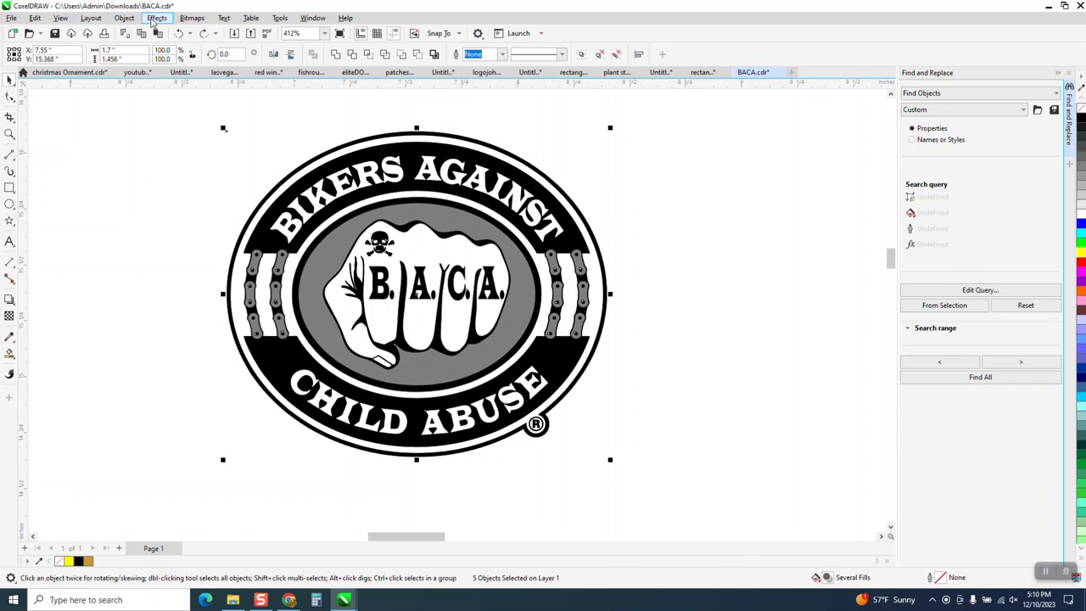
left_click(124, 17)
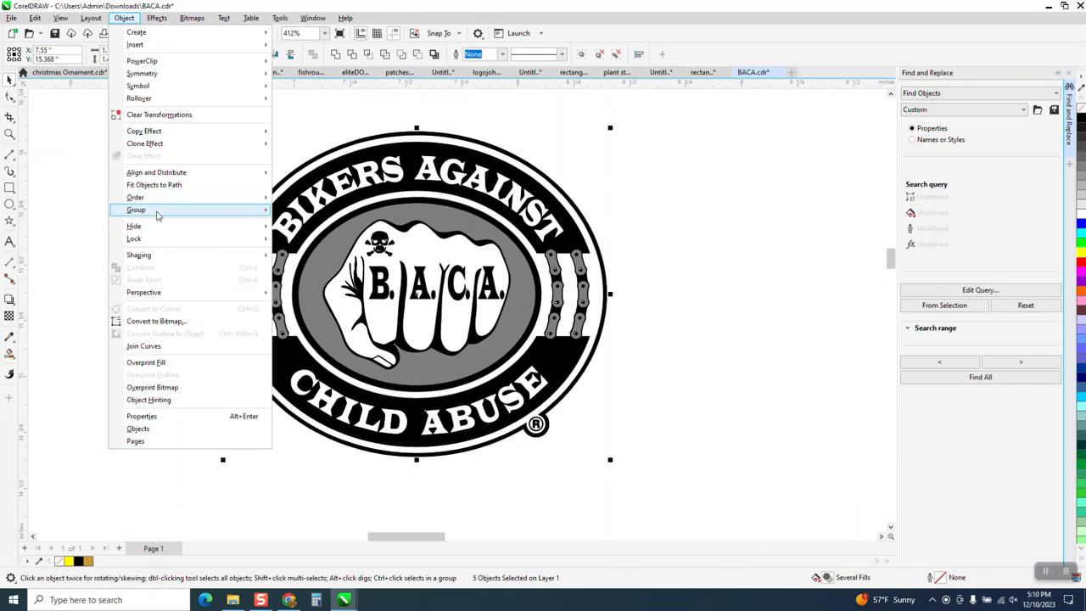
mouse_move(158, 213)
left_click(297, 224)
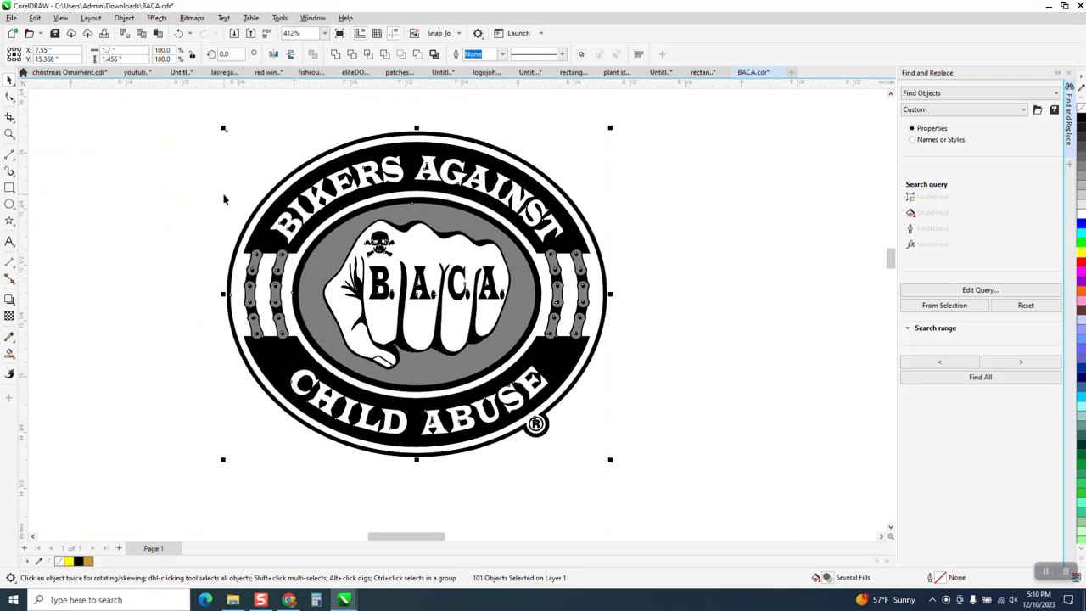
Find all curves matching the gray oval's uniform fill and lack of outline, and group them together
left_click(346, 247)
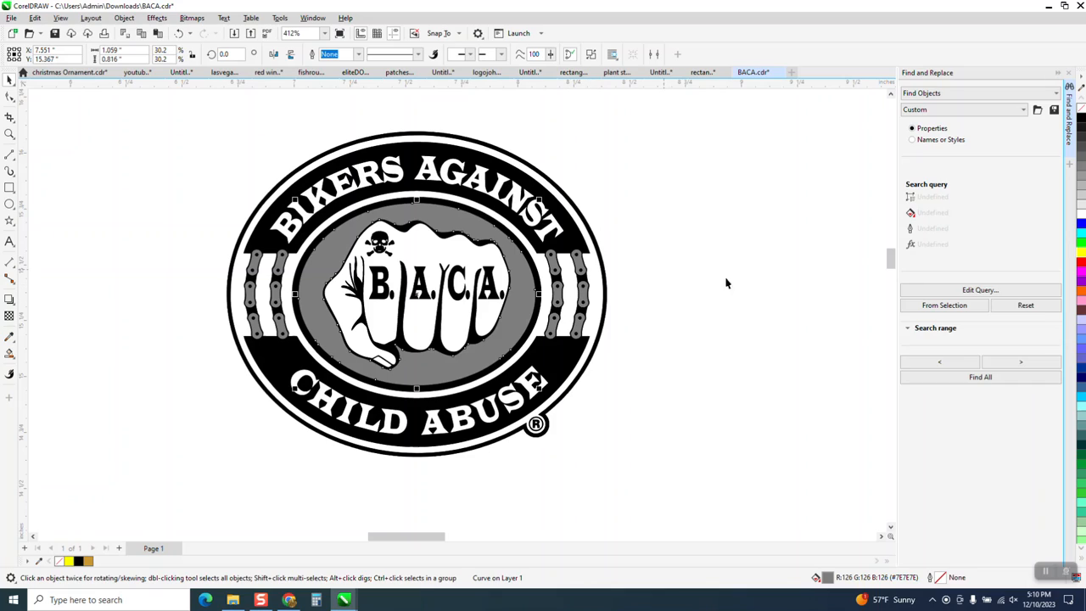
left_click(981, 379)
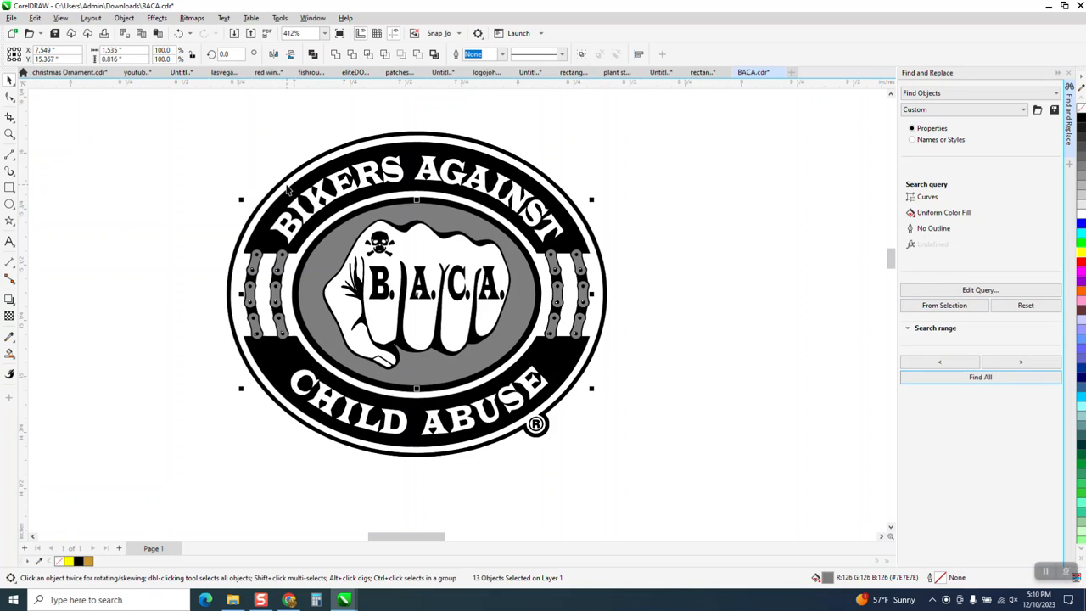
key("ctrl+g")
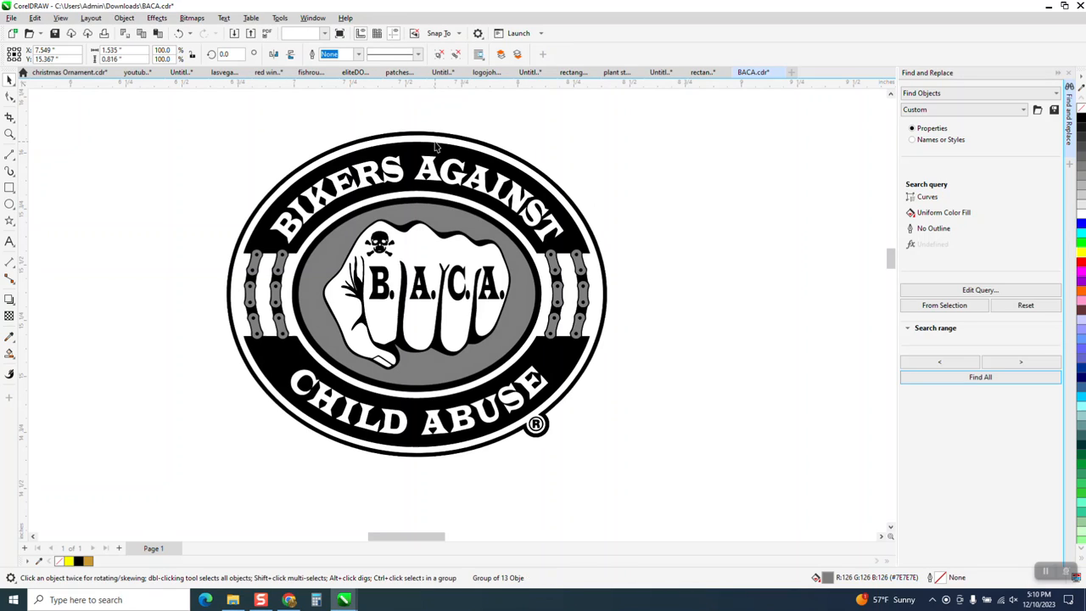
Delete the gray group and search again for any remaining objects that match the query
key("Escape")
left_click(458, 230)
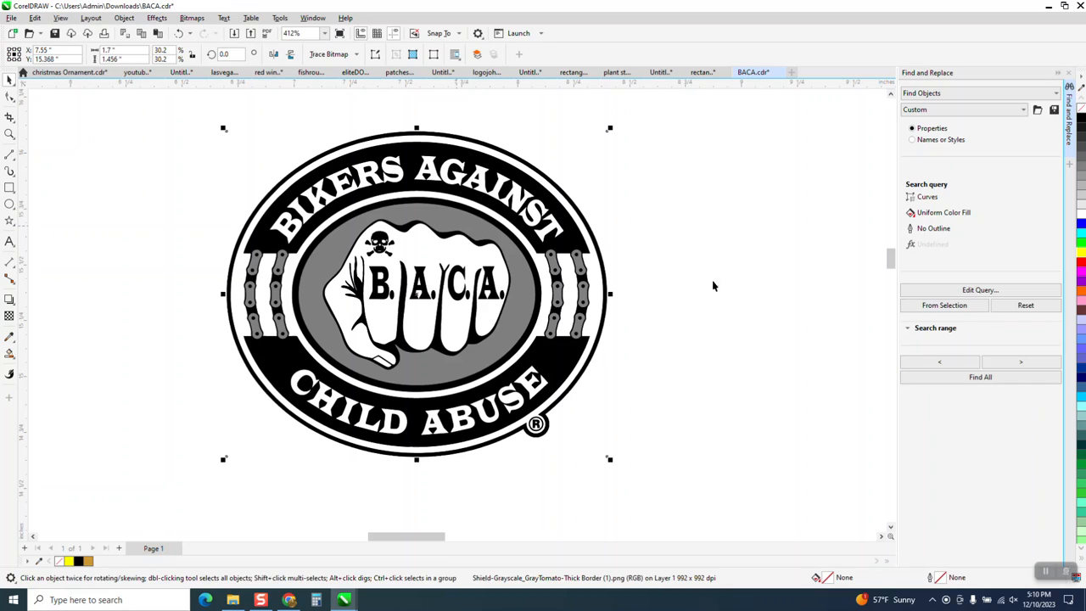
left_click(978, 376)
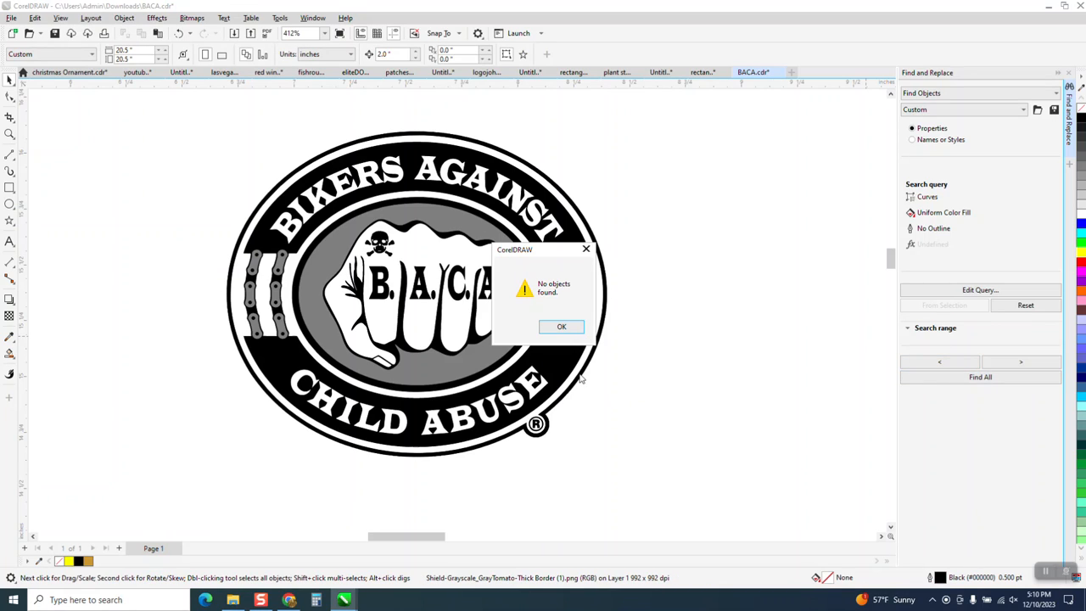
left_click(560, 326)
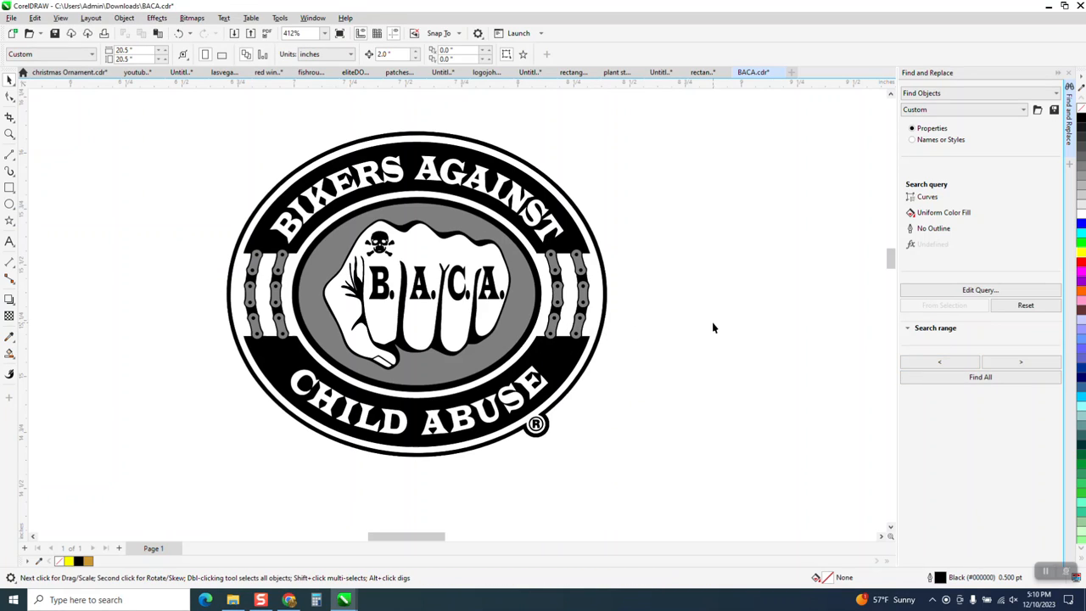
left_click(528, 282)
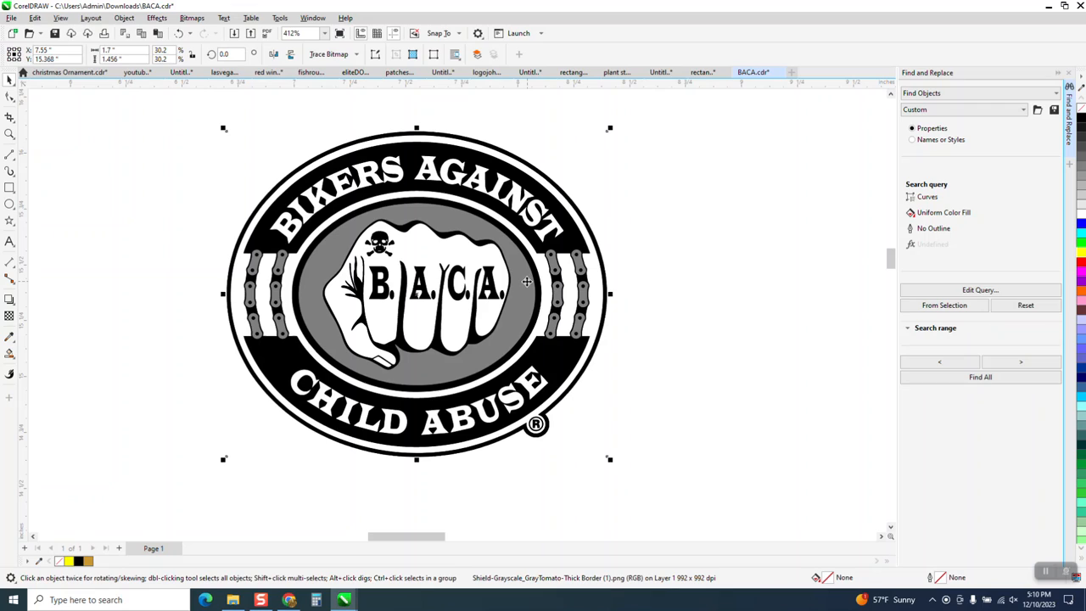
left_click(124, 17)
mouse_move(94, 18)
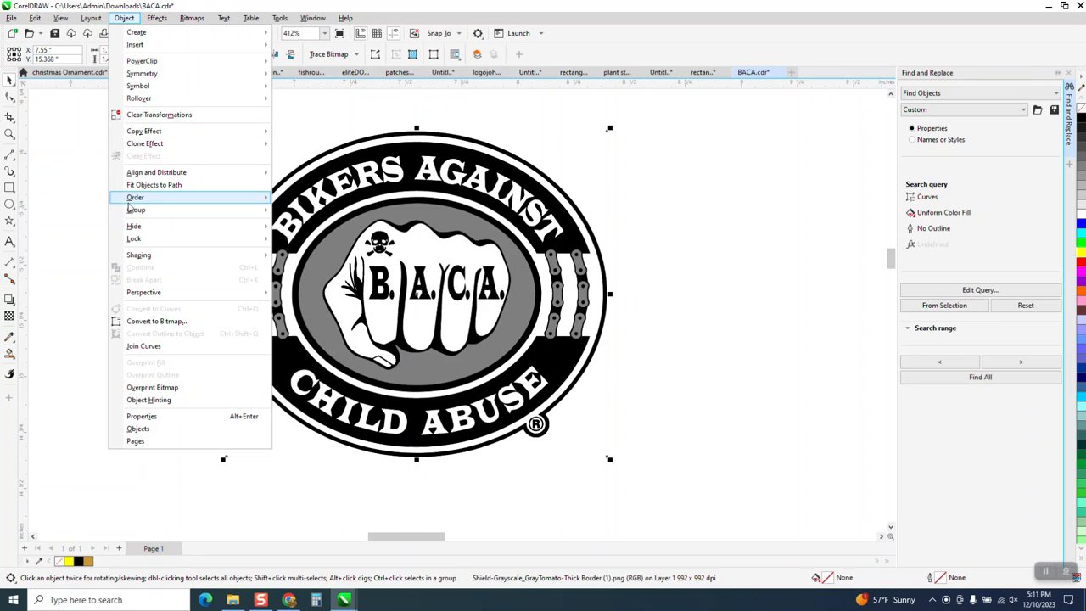
mouse_move(254, 210)
left_click(286, 146)
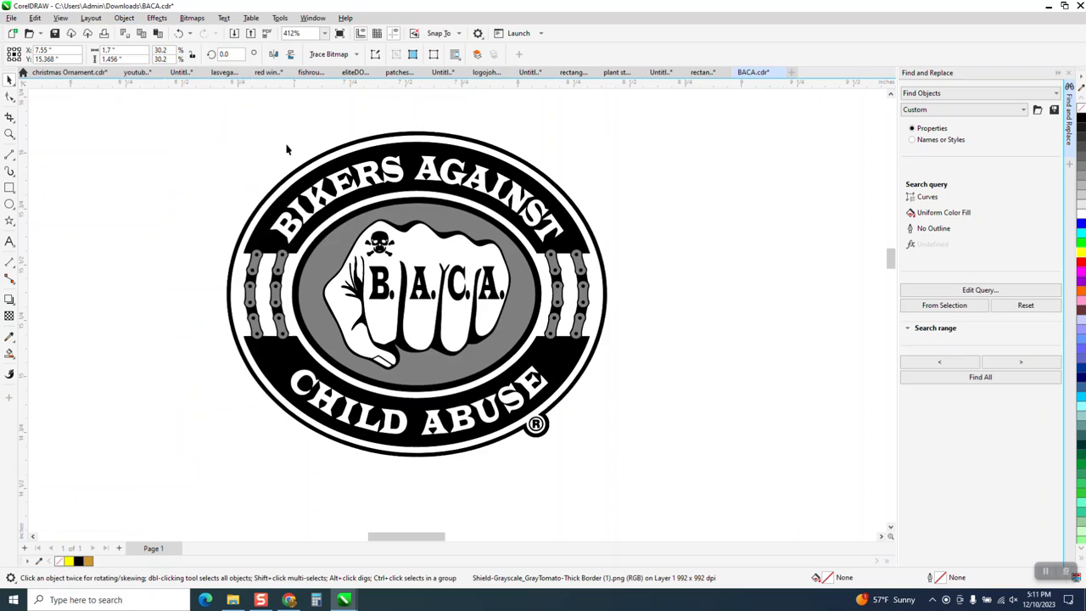
left_click(319, 129)
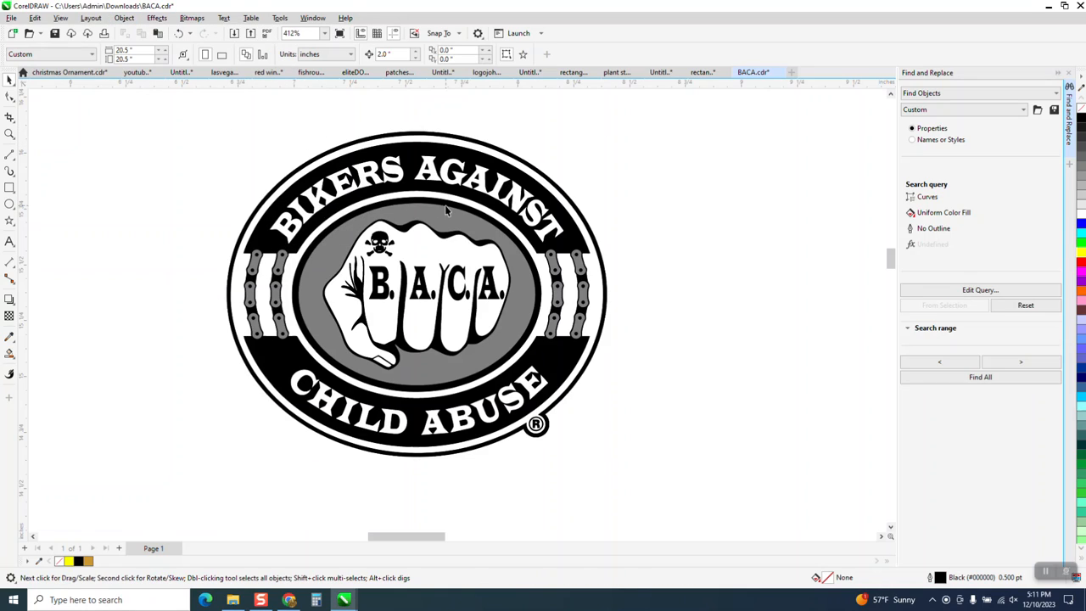
Close Find and Replace, and delete the source bitmap beneath the traced logo before undoing that deletion
left_click(1068, 73)
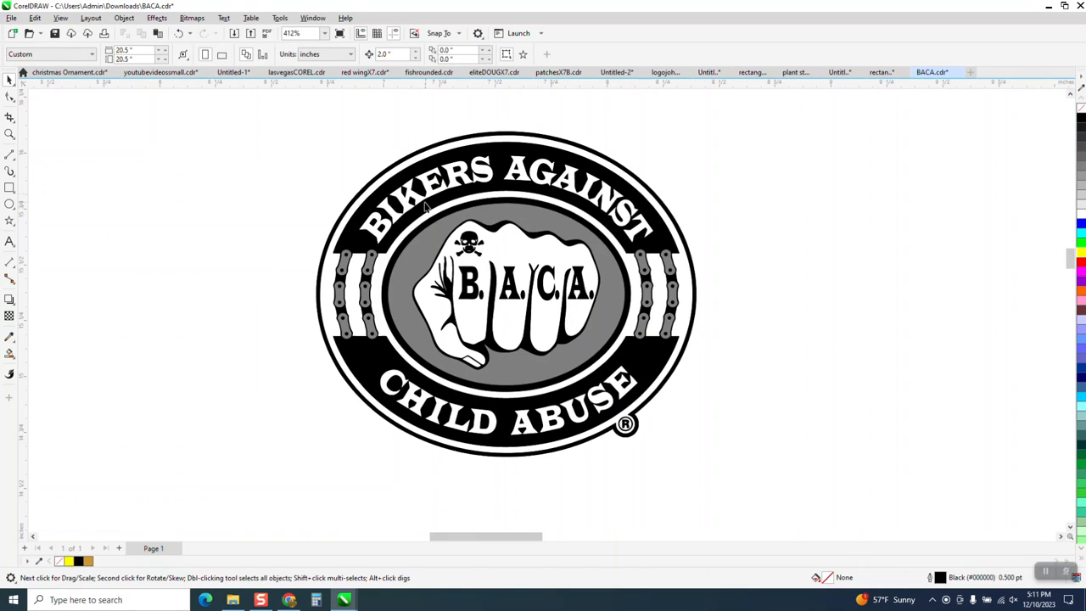
left_click(524, 222)
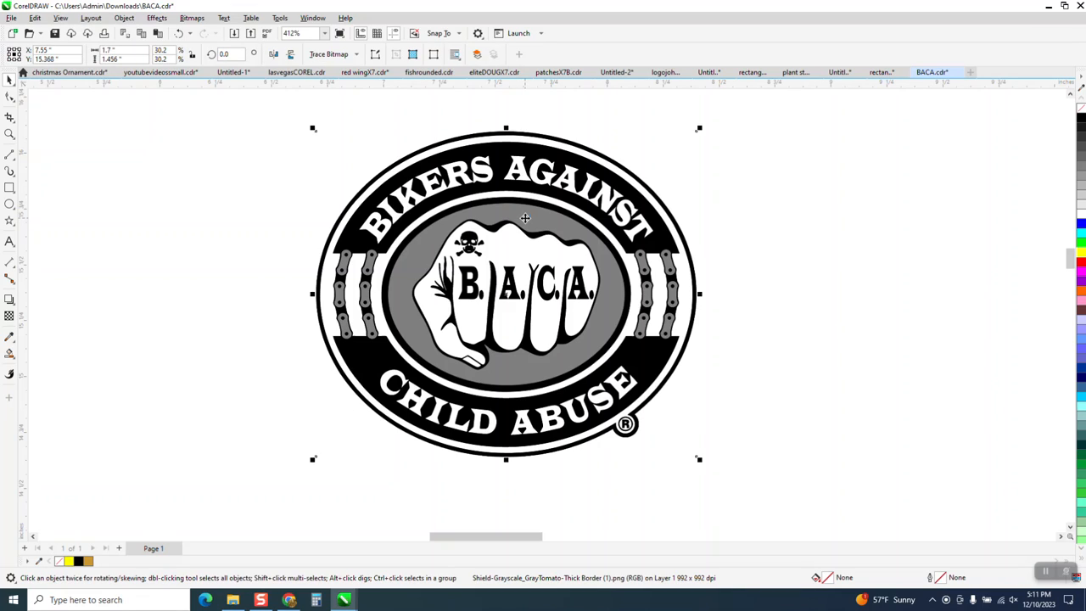
key("Delete")
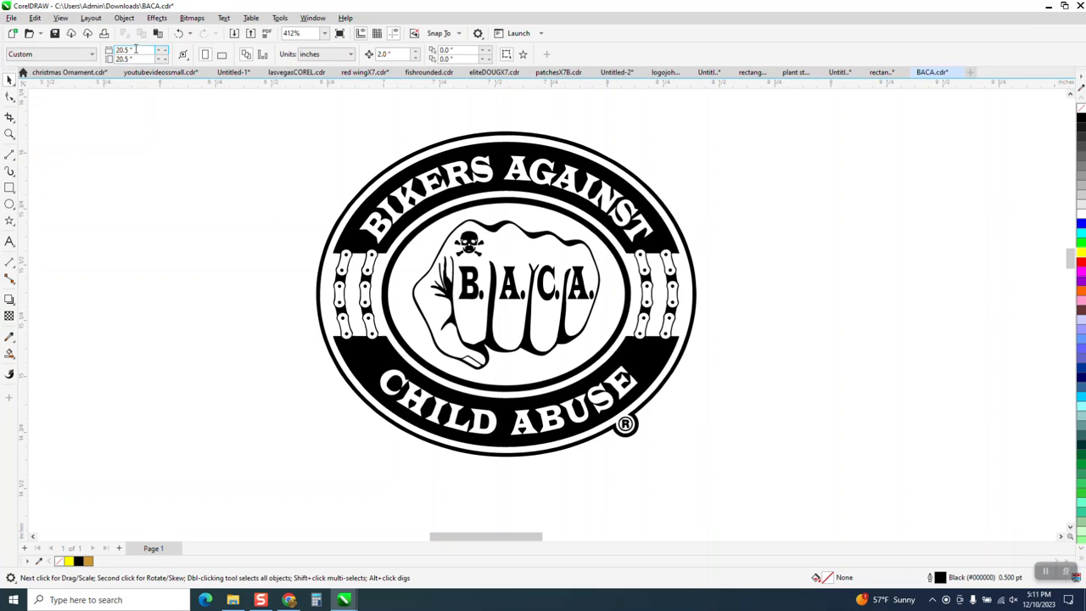
left_click(178, 33)
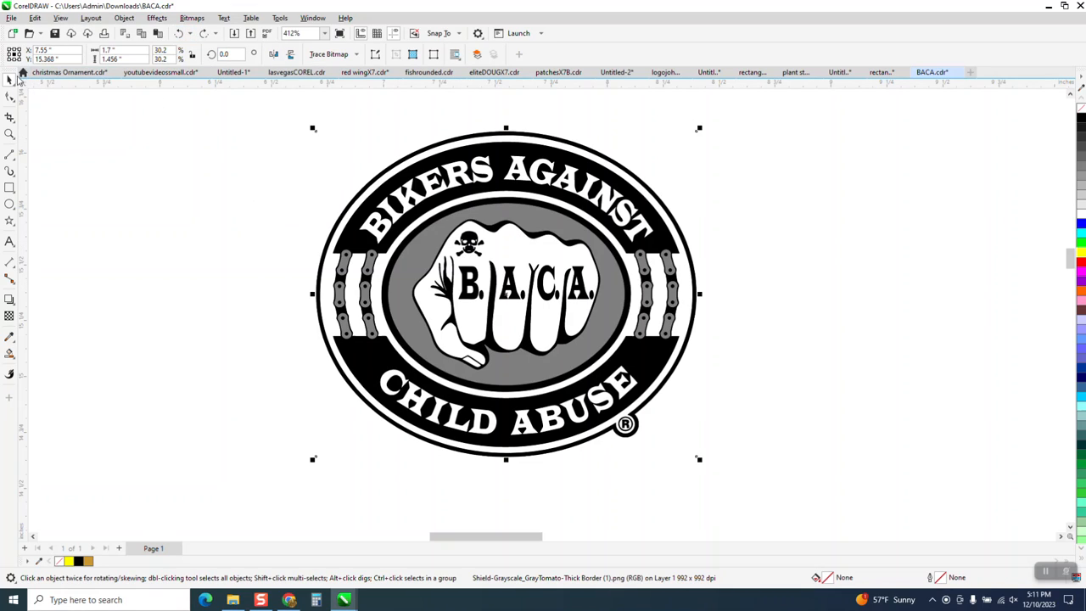
Delete the source bitmap again, keeping only the traced curves on the page
left_click(70, 110)
left_click(423, 247)
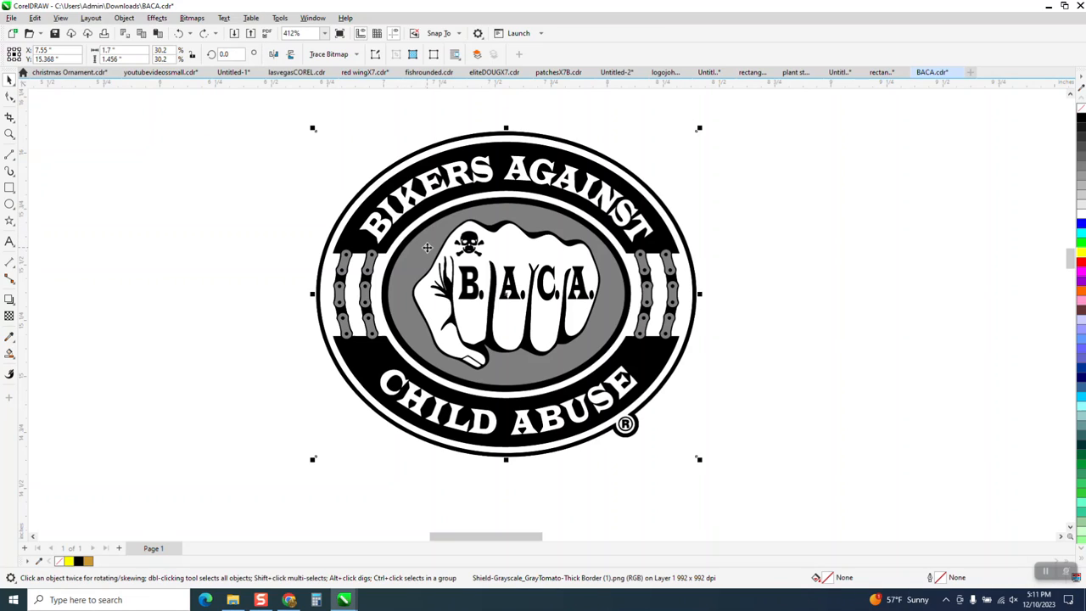
key("Delete")
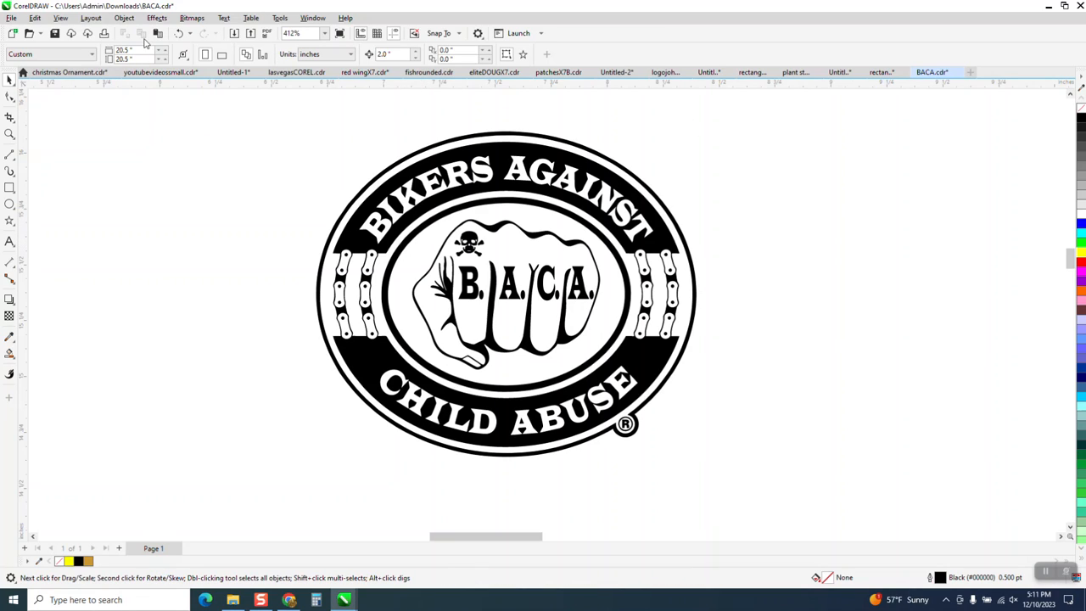
Undo the recent edits, including the bitmap and gray group deletions, back to having the yellow rectangle behind the logo
left_click(178, 33)
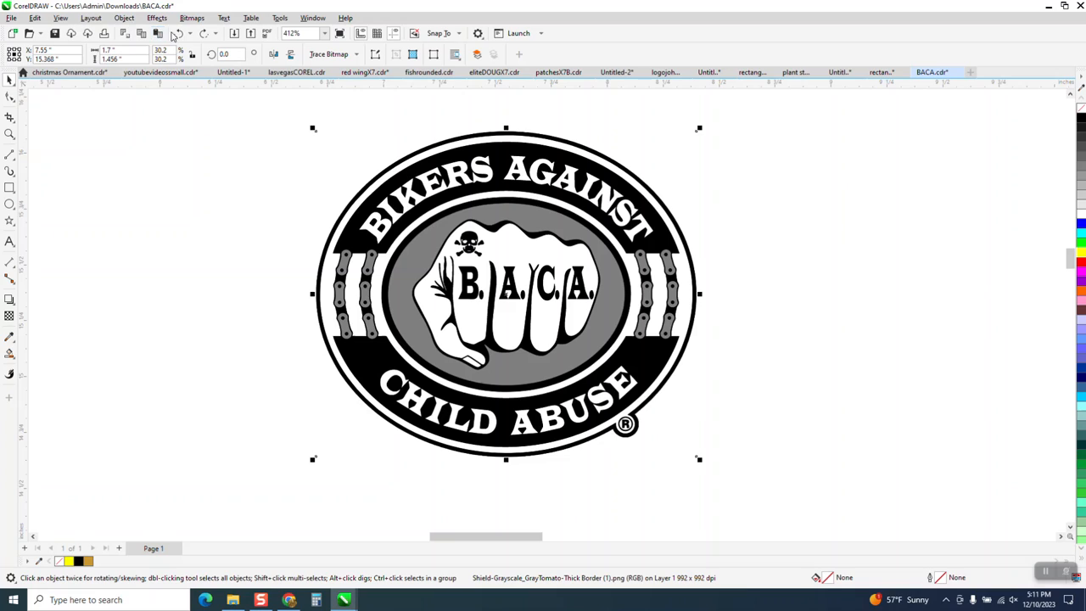
left_click(178, 34)
left_click(179, 33)
left_click(178, 34)
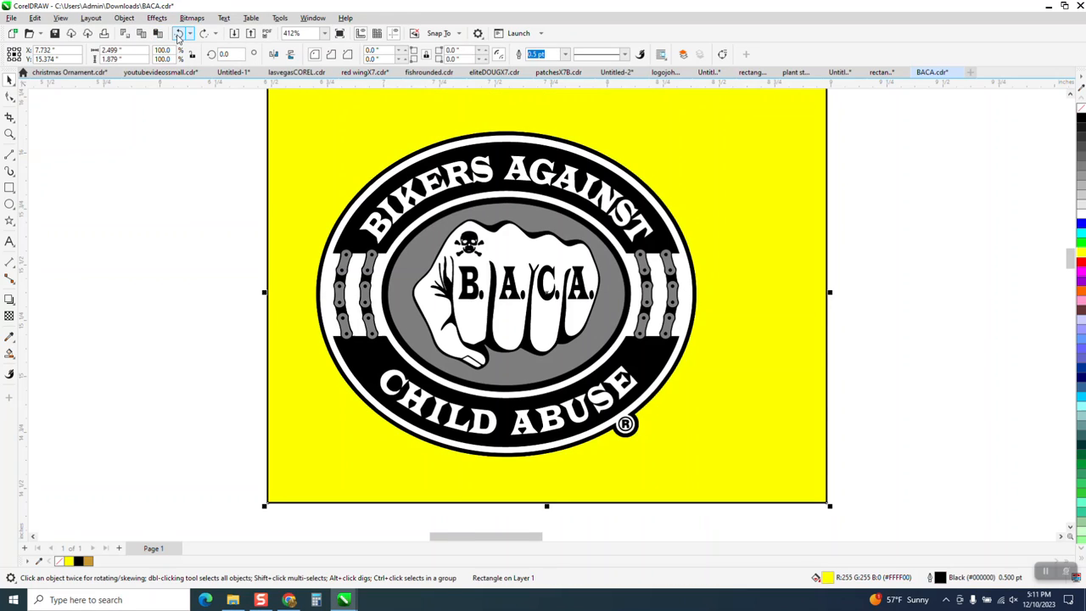
left_click(179, 34)
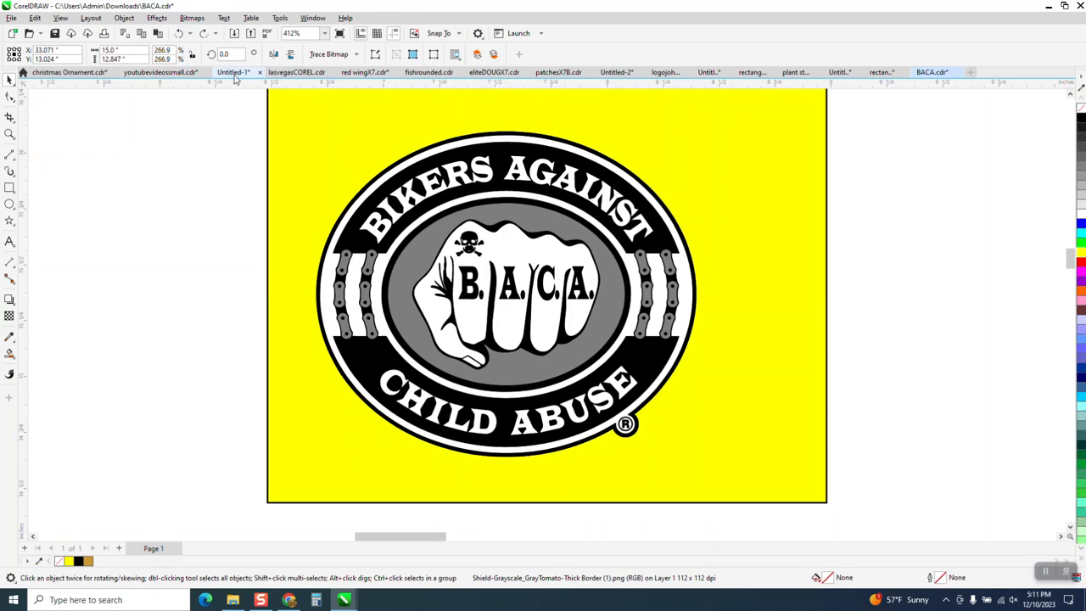
Delete the gray group around the fist and the source bitmap beneath it, above the yellow rectangle
left_click(75, 131)
left_click(420, 250)
key("Delete")
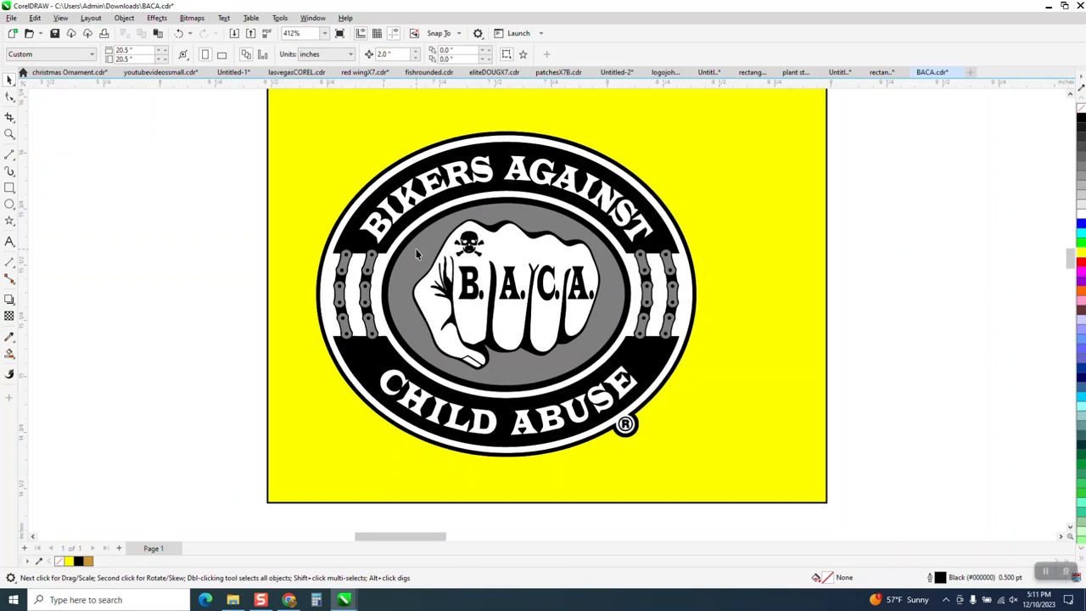
left_click(416, 249)
key("Delete")
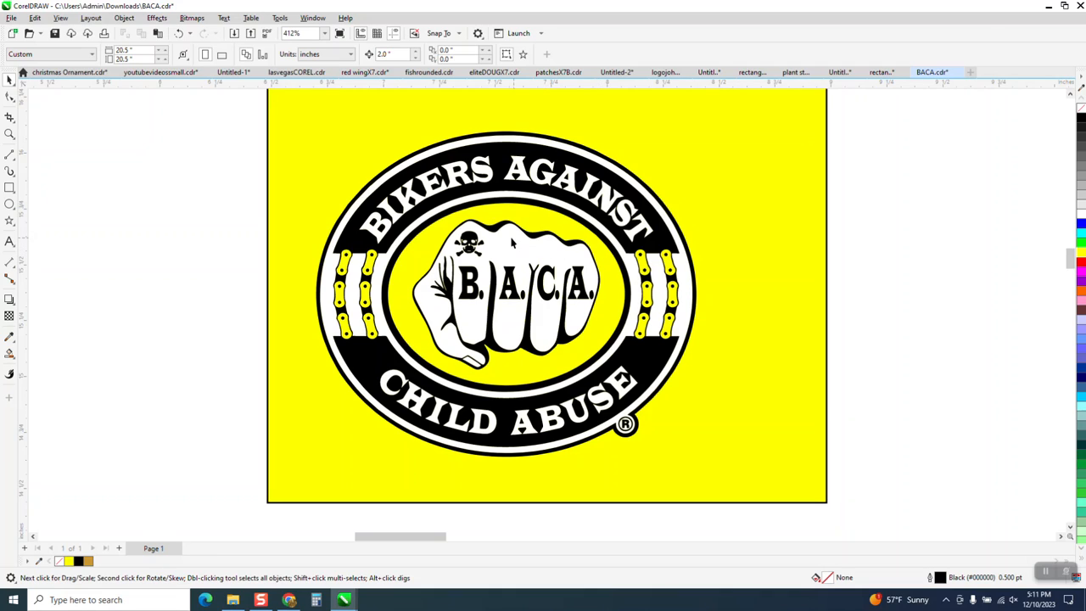
Delete the whole group of white objects from the traced logo, and undo that deletion
left_click(9, 134)
left_click_drag(358, 214, 837, 410)
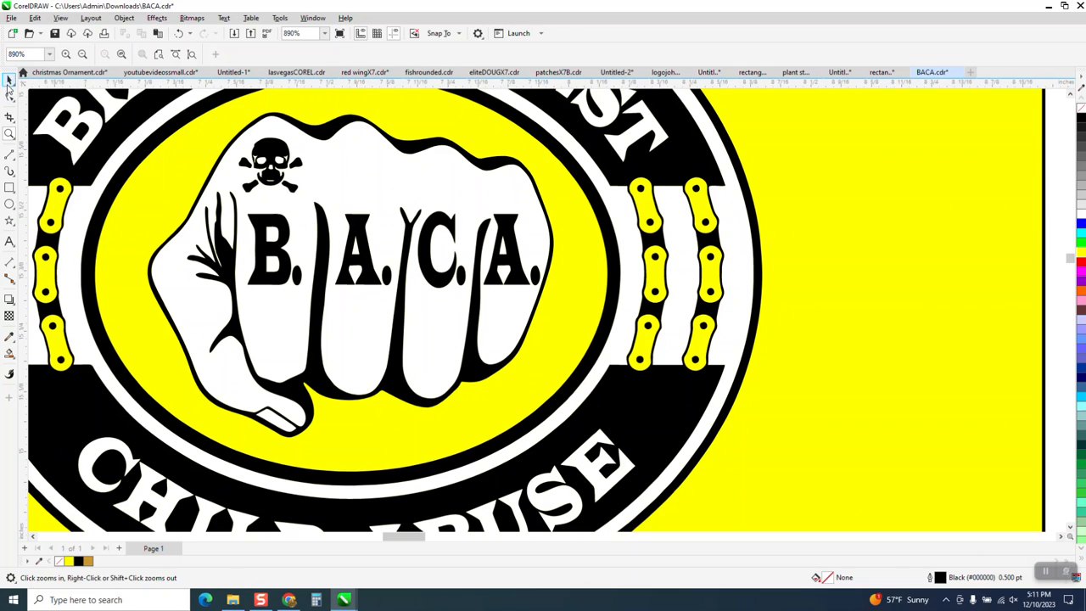
left_click(9, 80)
left_click(393, 191)
key("Delete")
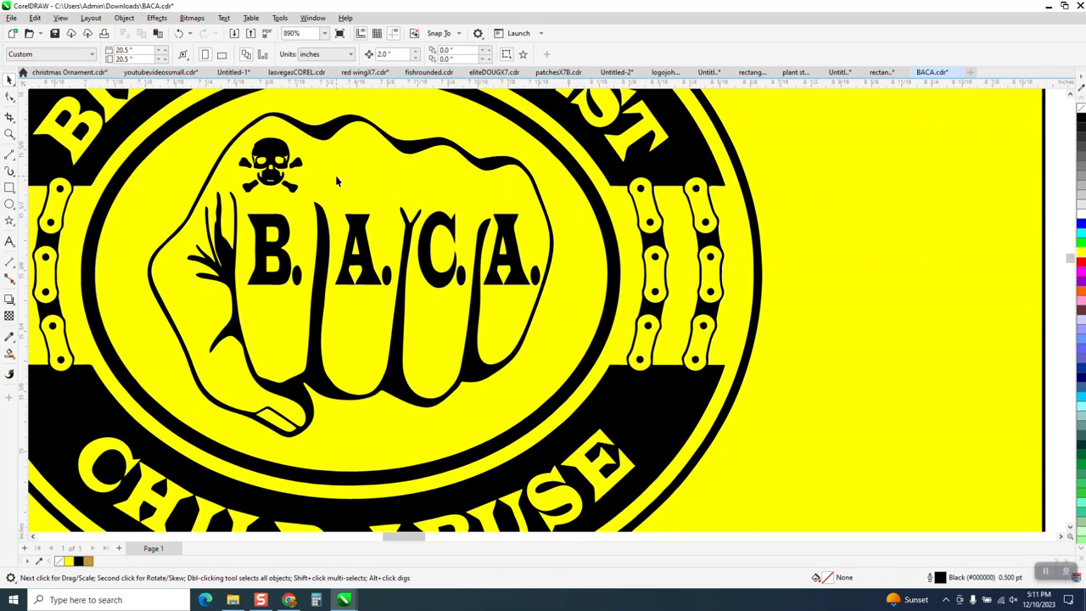
scroll(419, 235, "down", 3)
scroll(480, 270, "down", 2)
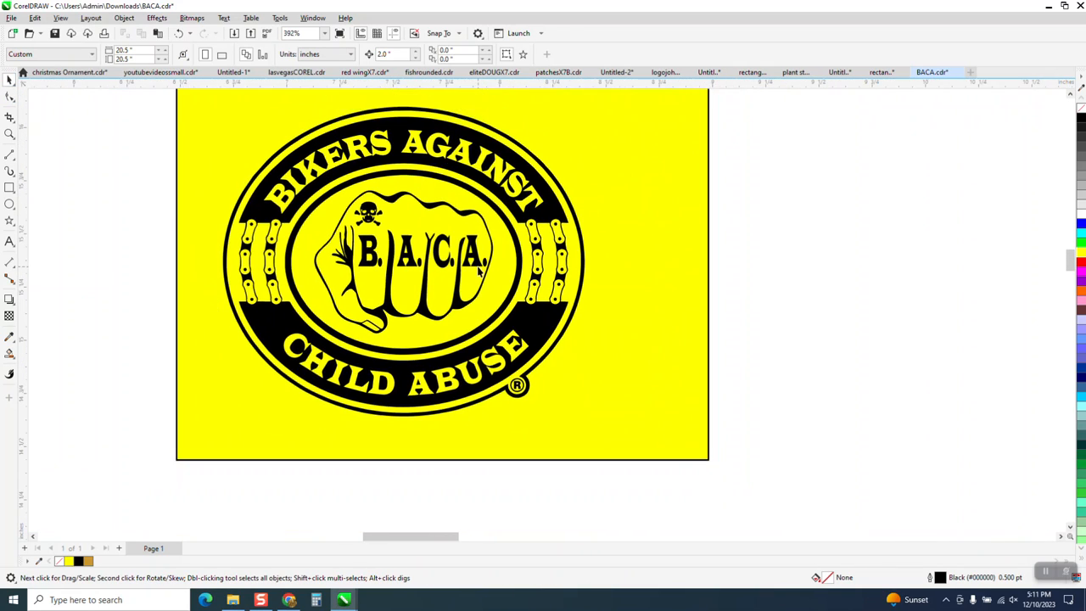
left_click(179, 34)
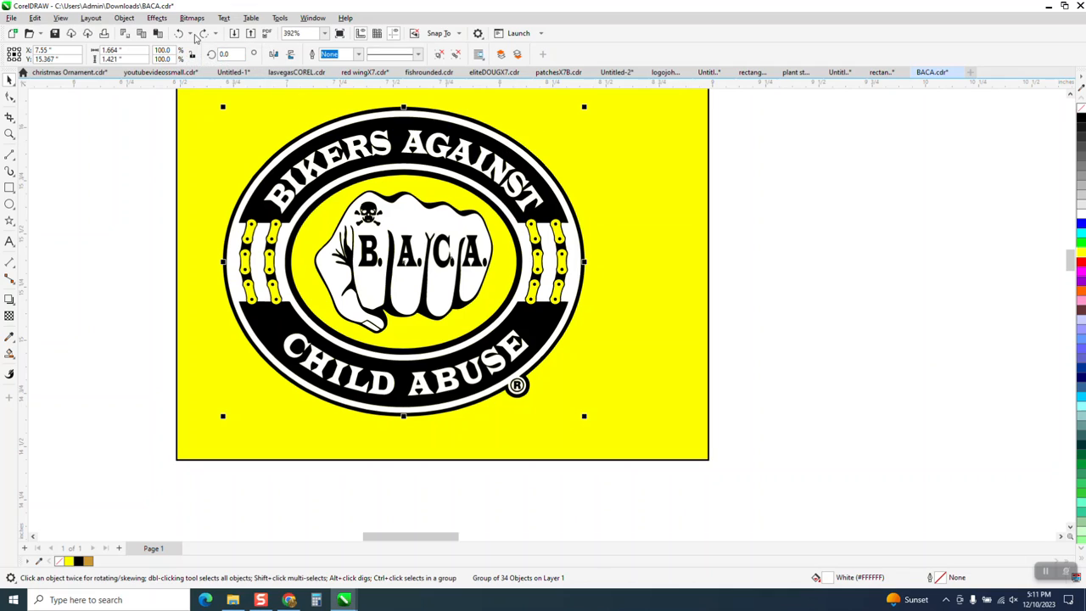
Ungroup the white objects of the traced logo and delete the large white fill of the fist
left_click(124, 18)
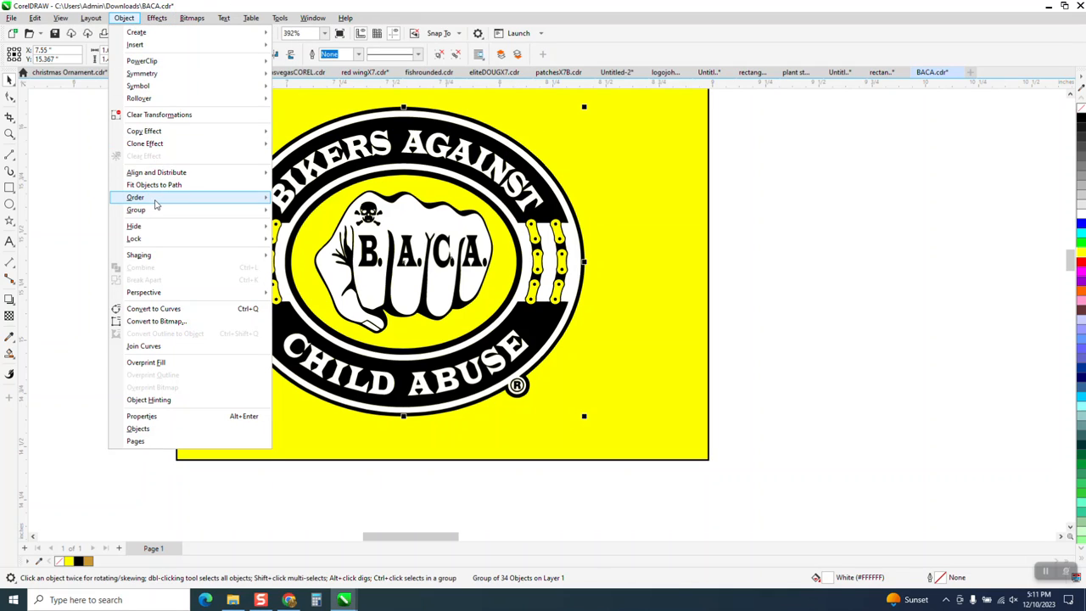
mouse_move(148, 214)
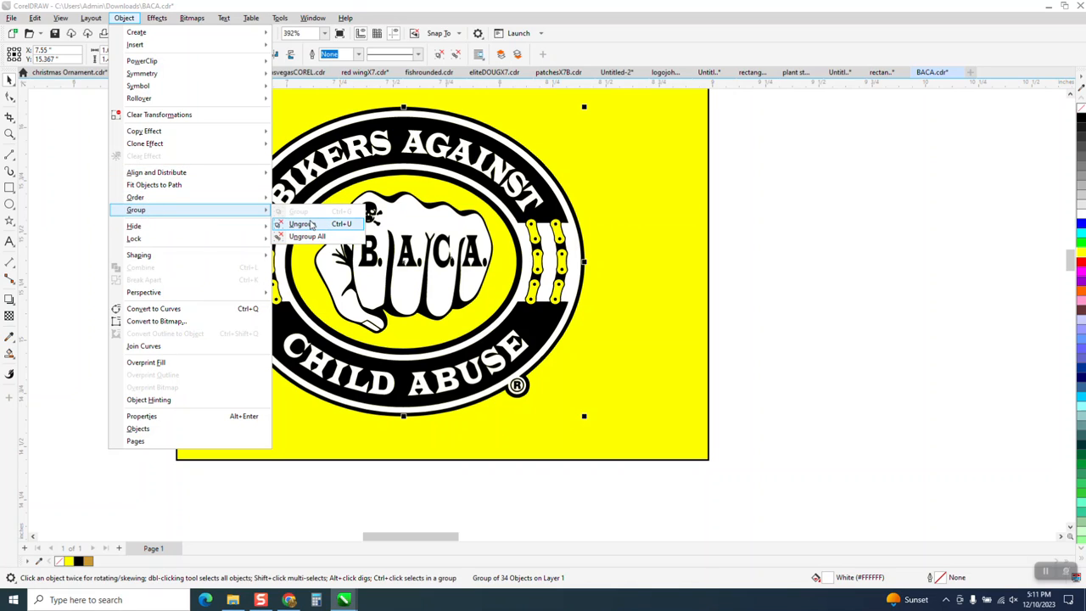
left_click(307, 226)
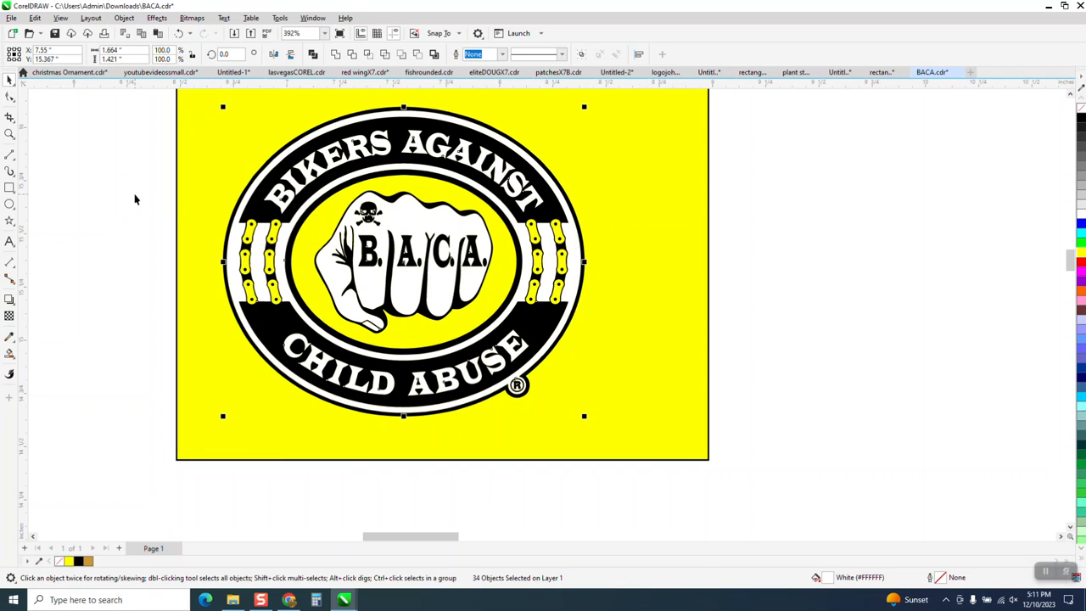
left_click(419, 222)
key("Delete")
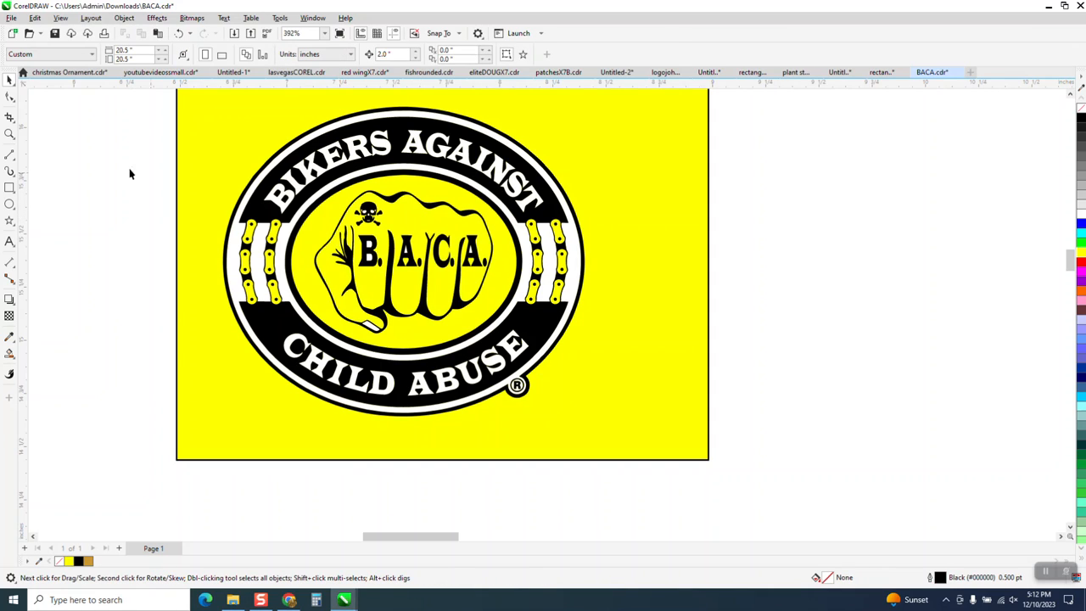
Delete the small white and light pieces inside the skull's eyes, nose, cheeks and mouth
left_click(9, 135)
left_click_drag(324, 183, 578, 349)
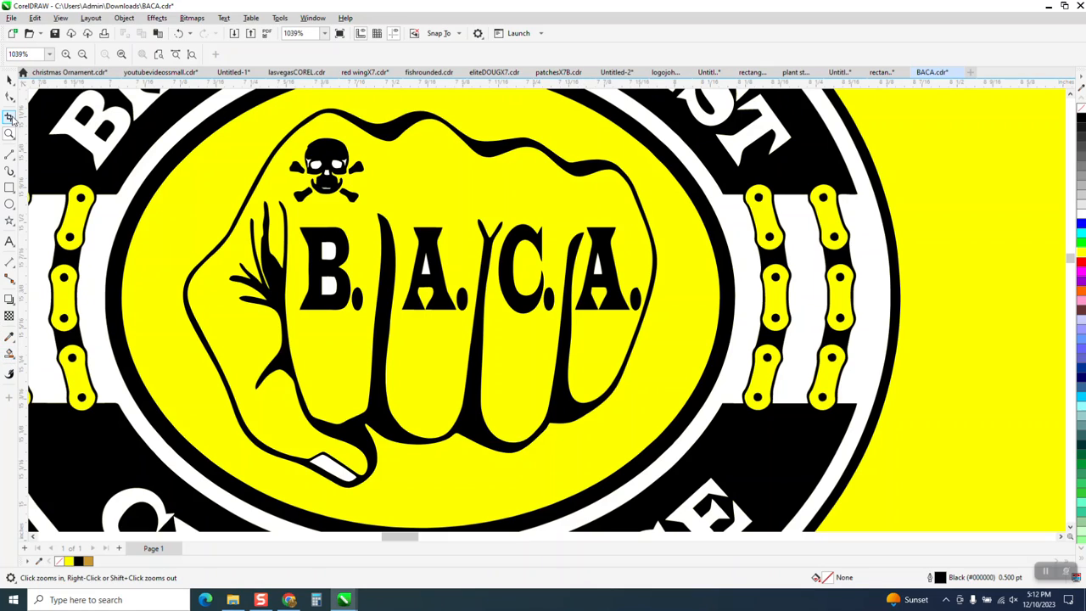
left_click(10, 79)
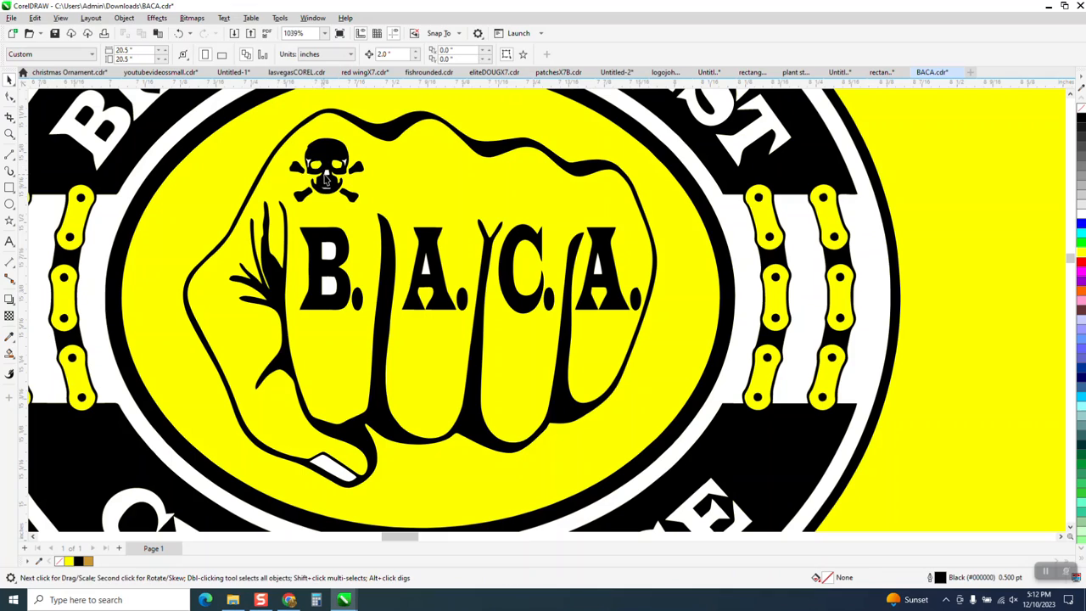
left_click(9, 133)
left_click_drag(290, 144, 495, 264)
left_click(9, 79)
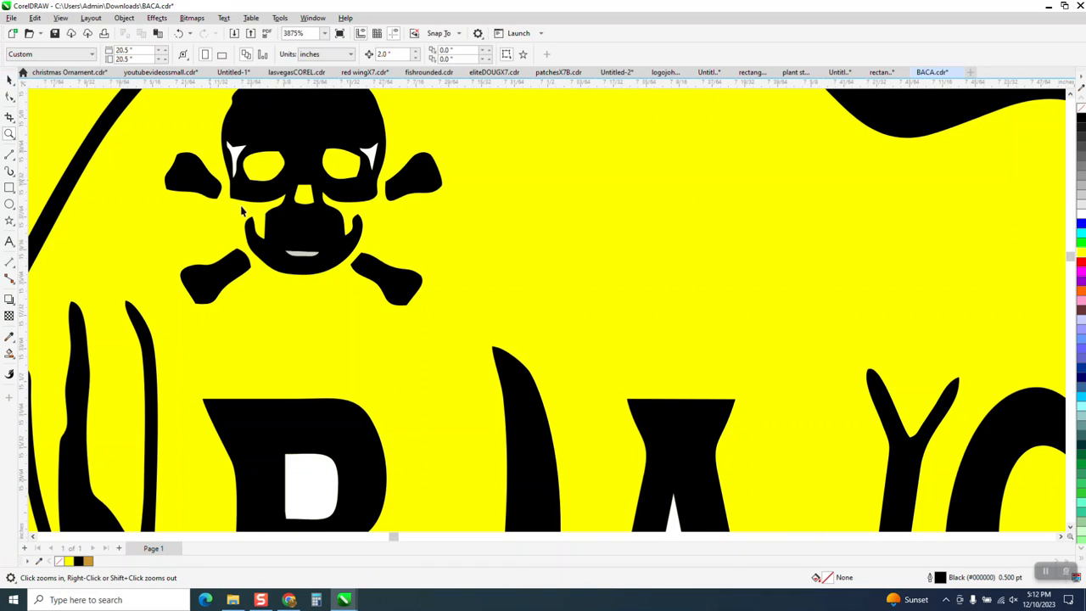
left_click(296, 257)
key("Delete")
left_click(368, 152)
key("Delete")
Delete the white areas enclosed in the letters B, A and A on the fist, keeping the black group
scroll(237, 153, "down", 2)
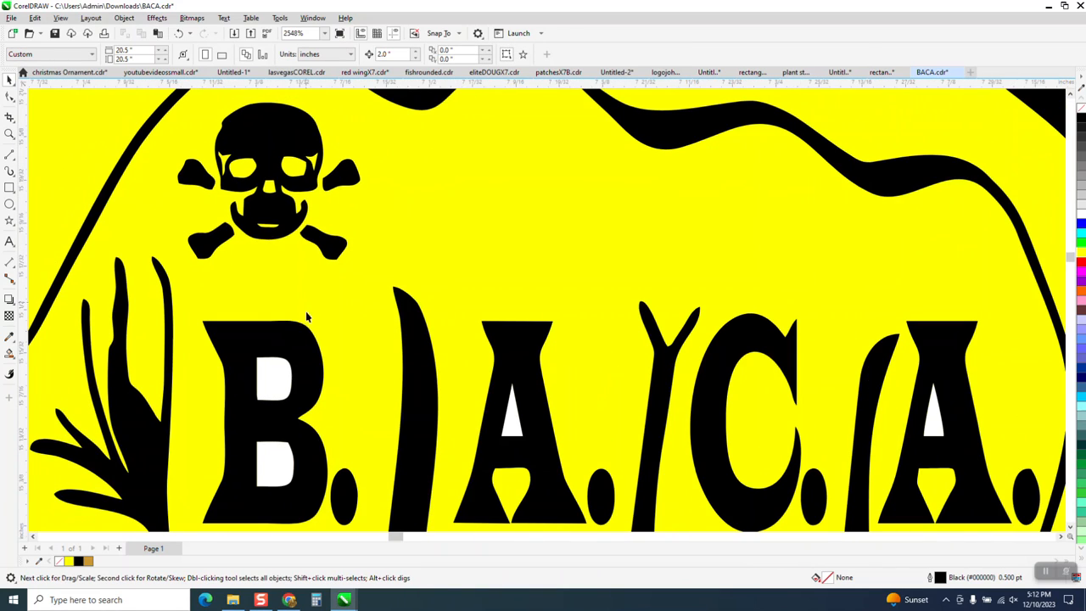
left_click(288, 365)
left_click(287, 371, "ctrl")
key("Delete")
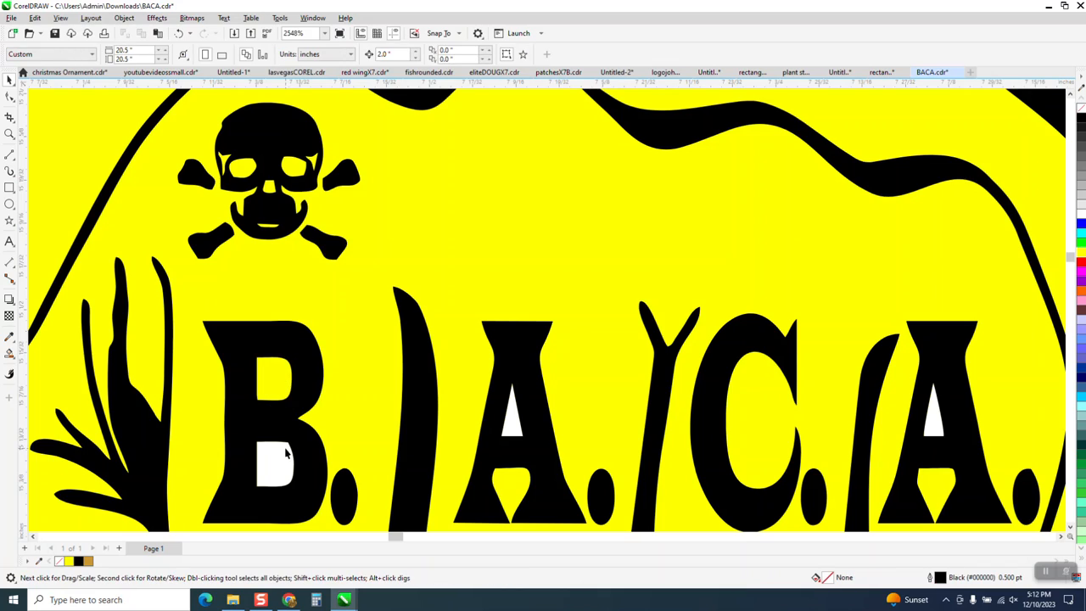
left_click(292, 455)
key("Delete")
left_click(533, 421)
key("Delete")
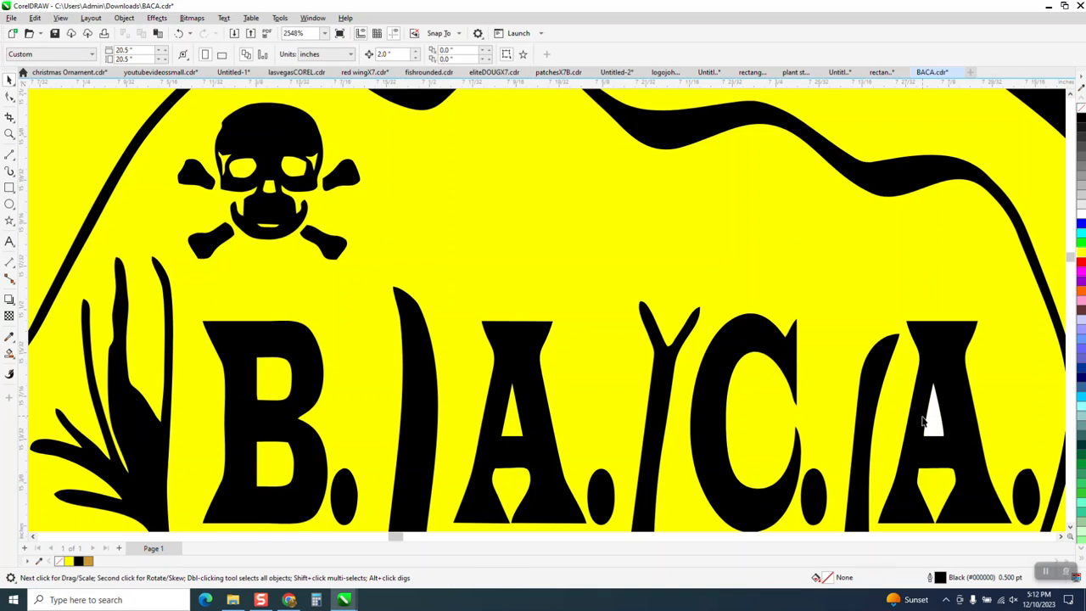
left_click(745, 366)
key("Delete")
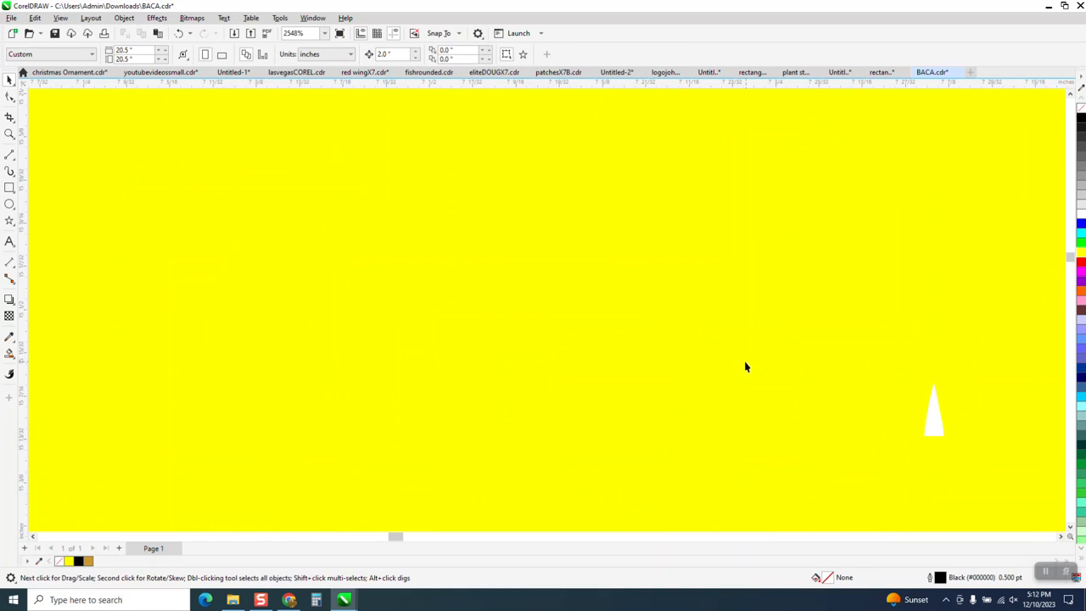
left_click(178, 33)
left_click(933, 429)
key("Delete")
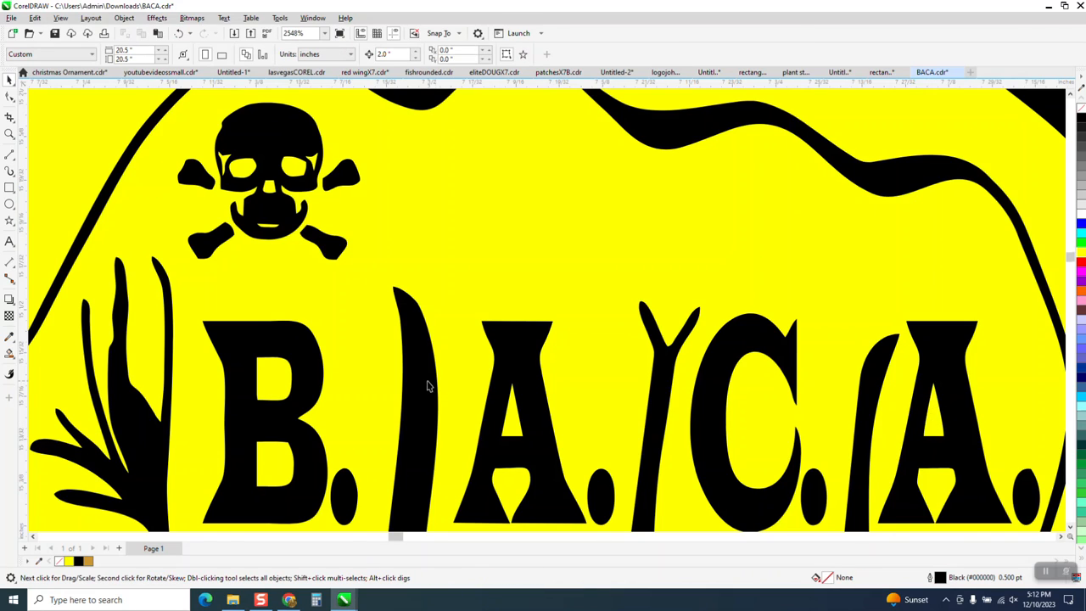
Delete the outer and inner white rings and the white strips between the chains on both sides
scroll(429, 386, "down", 5)
scroll(719, 321, "up", 2)
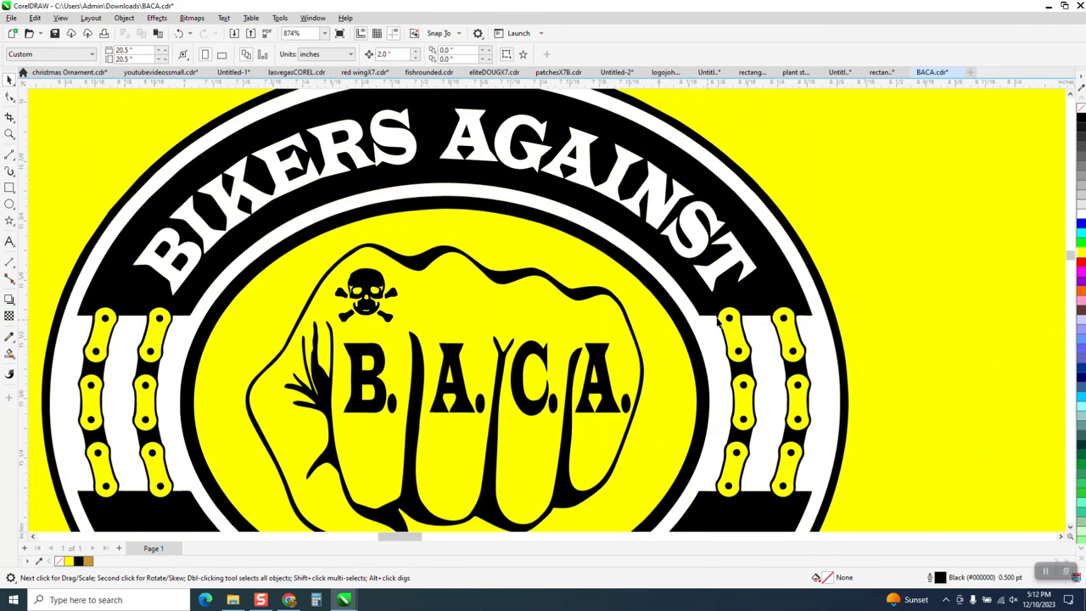
left_click(812, 297)
key("Delete")
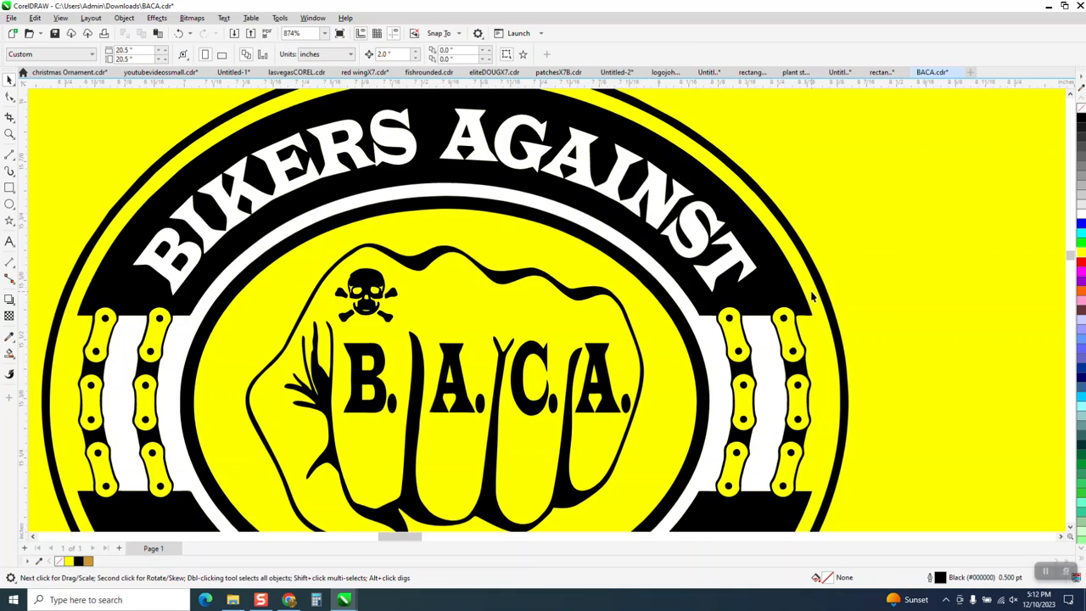
left_click(704, 332)
key("Delete")
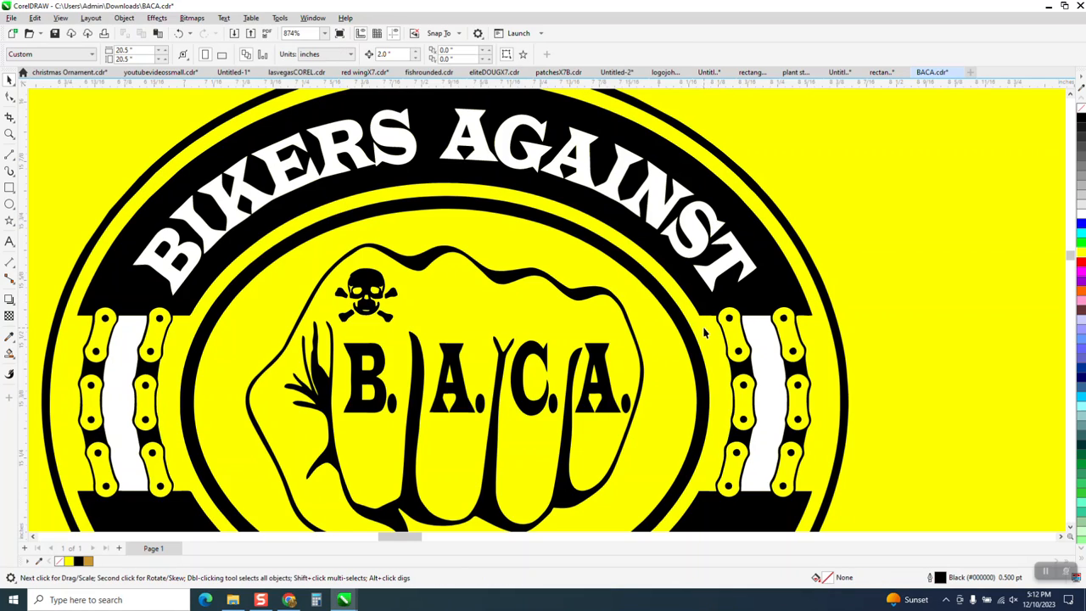
left_click(755, 346)
key("Delete")
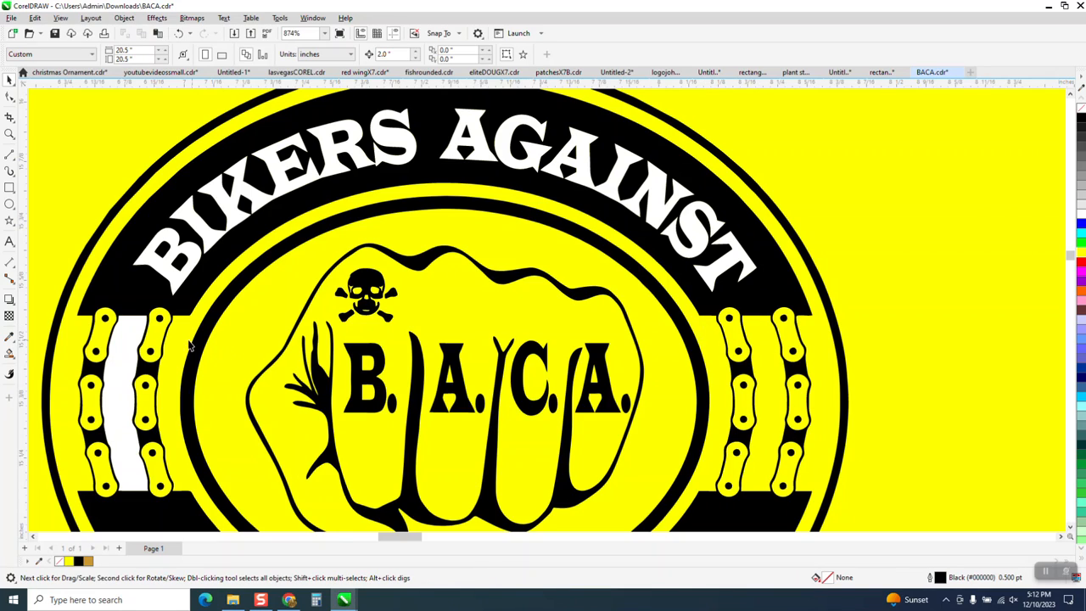
left_click(130, 341)
key("Delete")
Delete the white letter shapes of the word BIKERS in the upper band
left_click(176, 276)
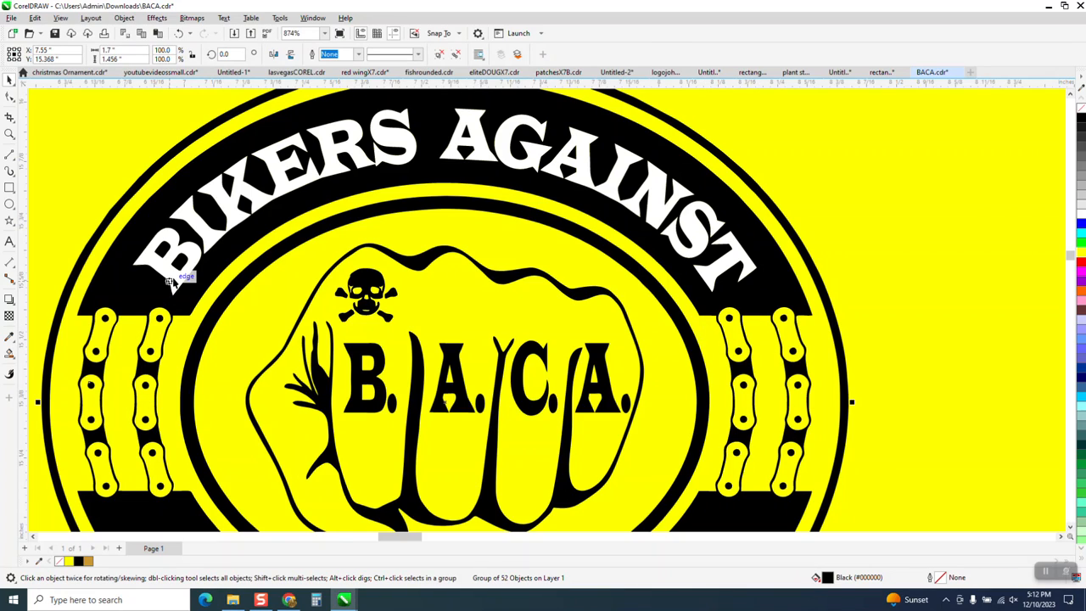
key("Delete")
left_click(213, 242)
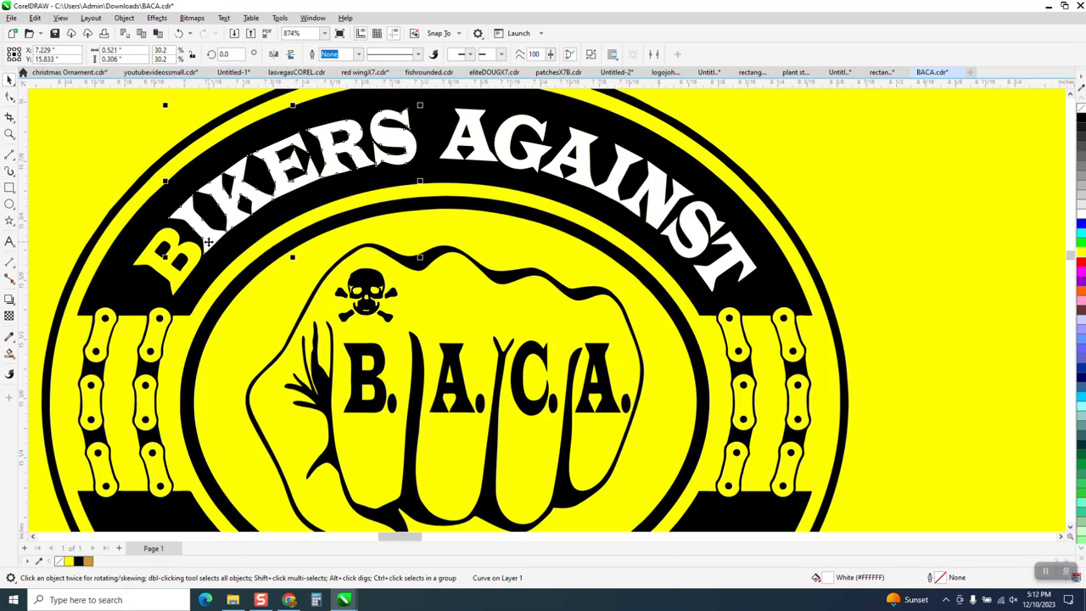
key("Delete")
Delete the white letter shapes of the word AGAINST in the upper band
left_click(448, 162)
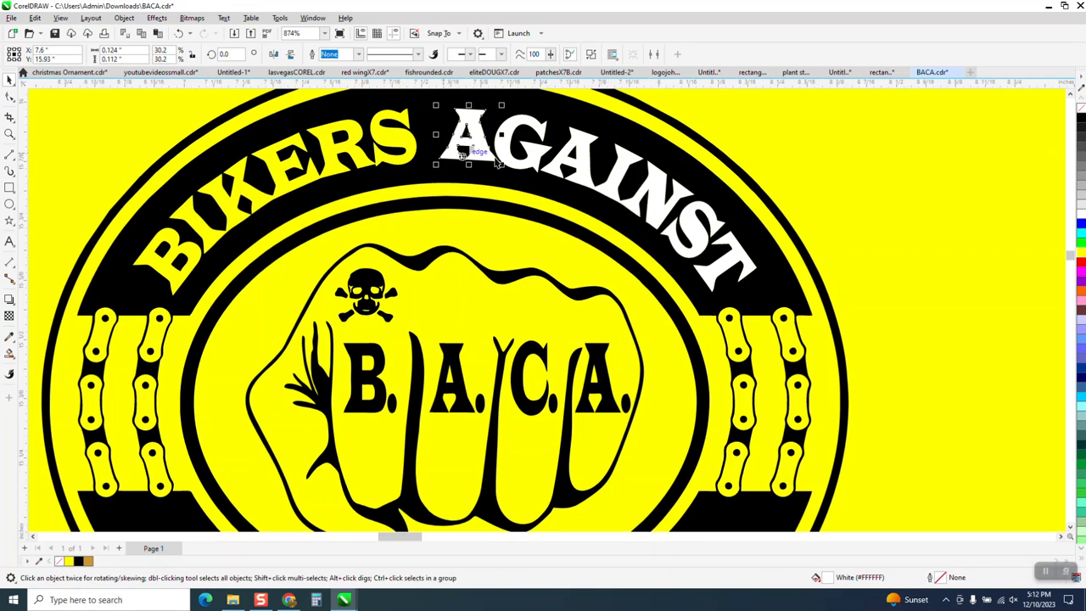
key("Delete")
left_click(509, 167)
key("Delete")
left_click(583, 189)
key("Delete")
left_click(706, 238)
key("Delete")
left_click(668, 272)
key("Delete")
Delete the white thumbnail shape on the fist
scroll(488, 264, "down", 3)
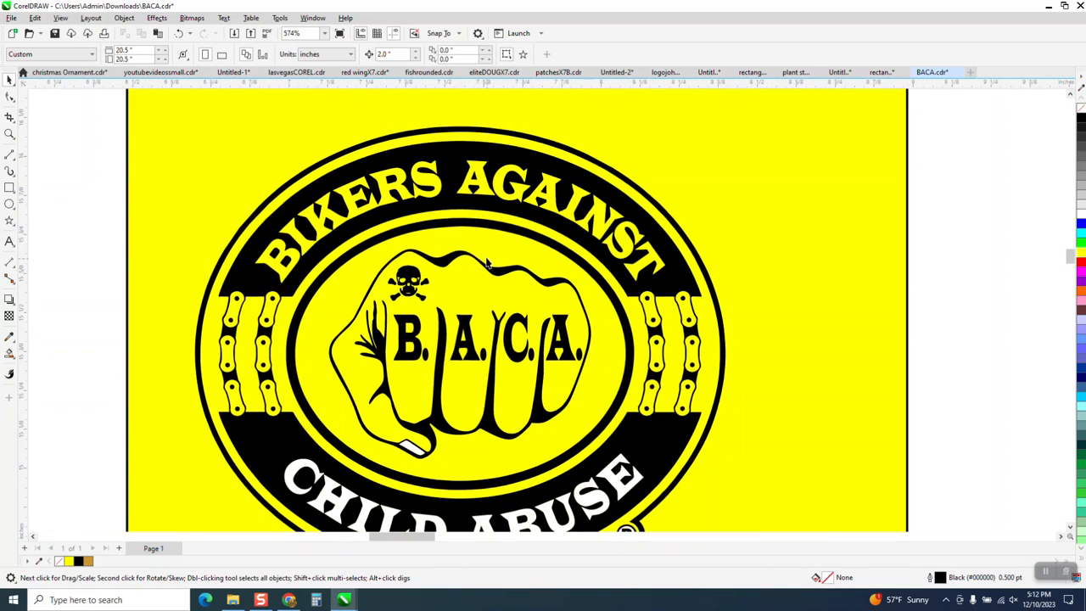
left_click(10, 134)
left_click_drag(269, 351, 682, 452)
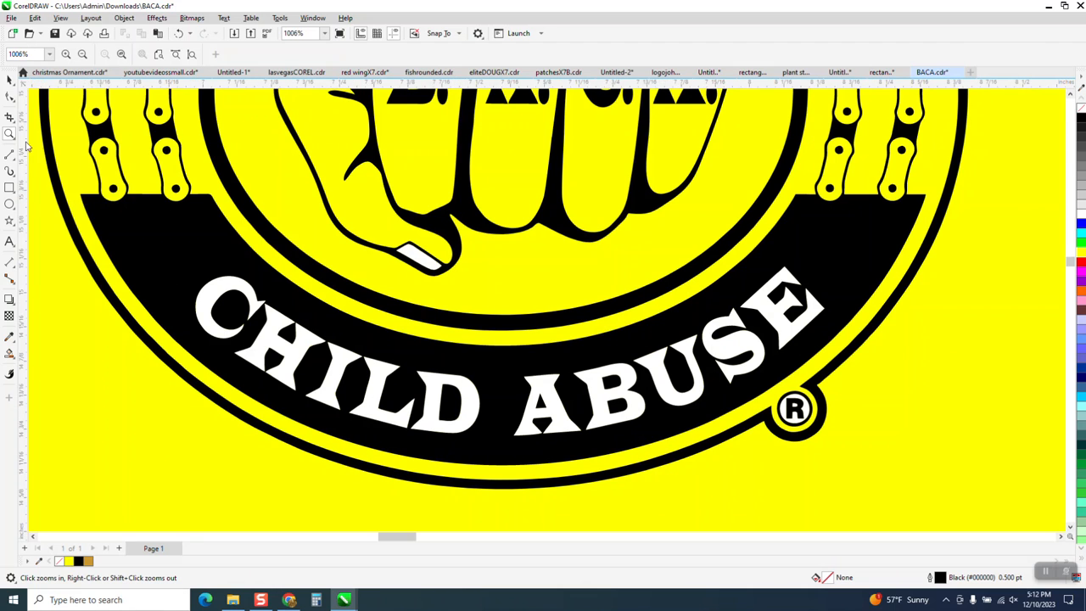
left_click(9, 79)
left_click(413, 259)
key("Delete")
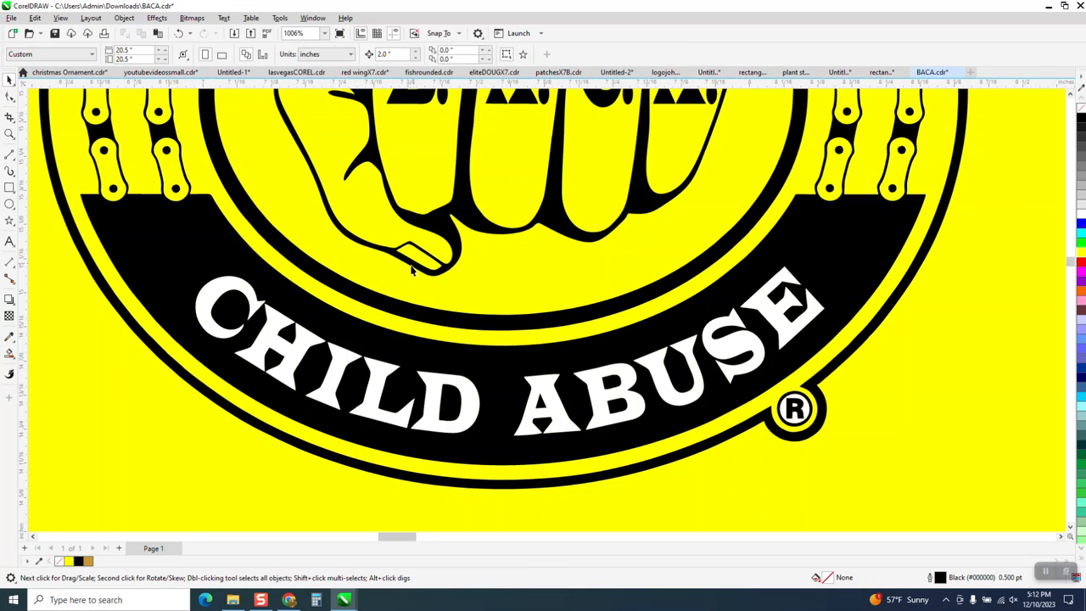
Delete each white letter shape of the word CHILD in the lower band
left_click(248, 304)
key("Delete")
left_click(287, 327)
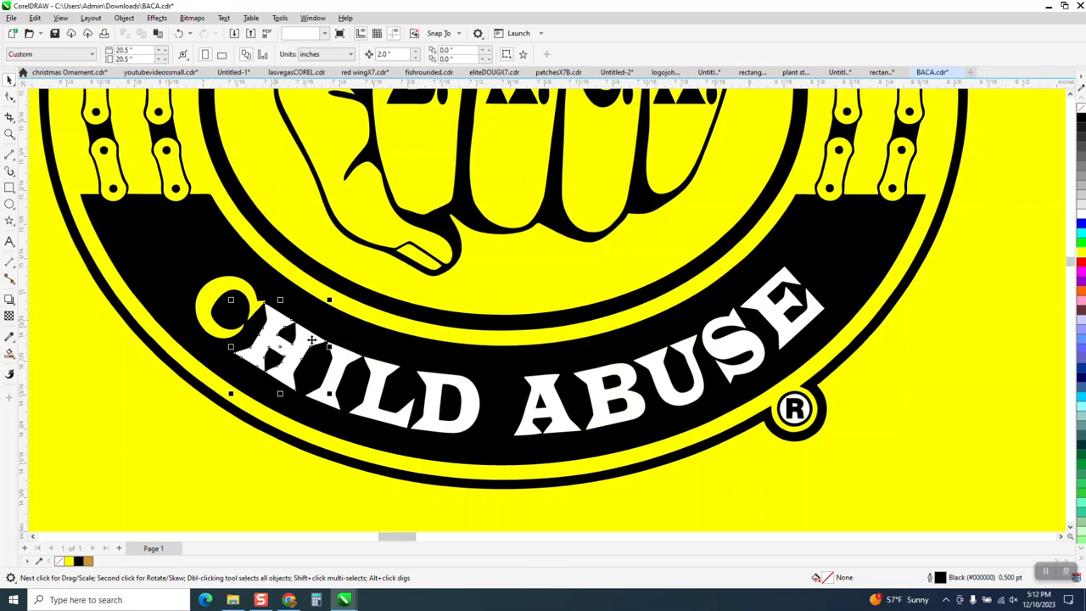
key("Delete")
left_click(337, 360)
key("Delete")
left_click(386, 376)
key("Delete")
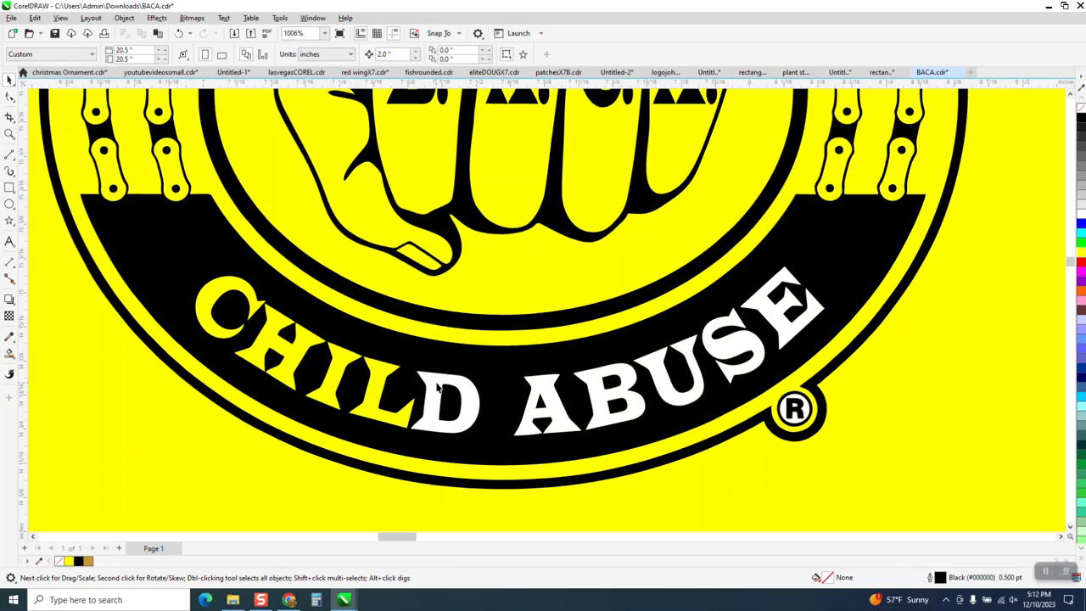
left_click(438, 386)
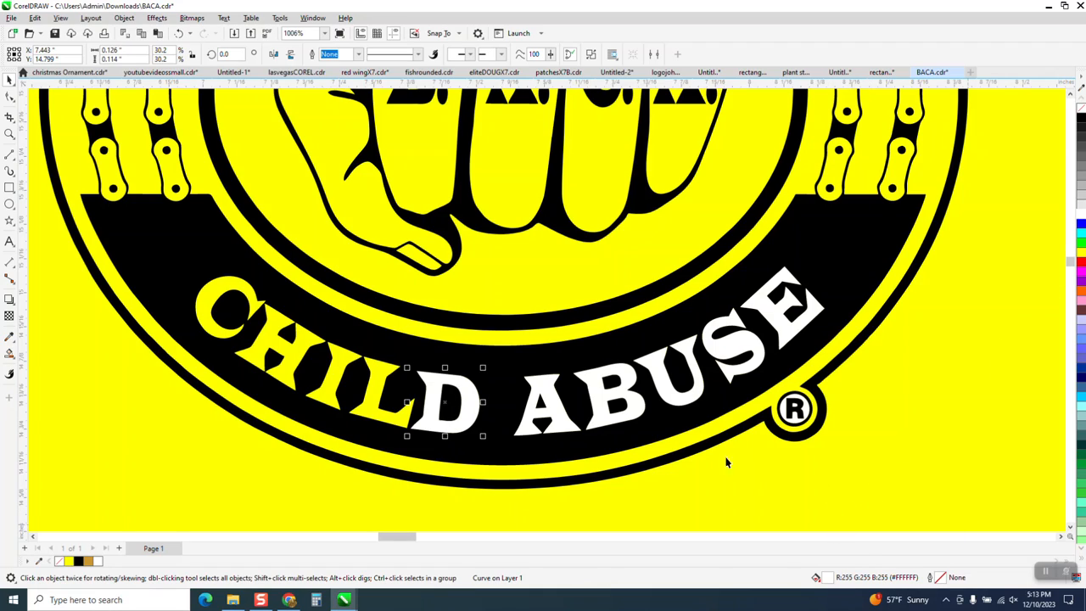
key("Delete")
Delete the white letter shapes of the word ABUSE and the white shape of the registered mark, keeping the black artwork
left_click(540, 399)
key("Delete")
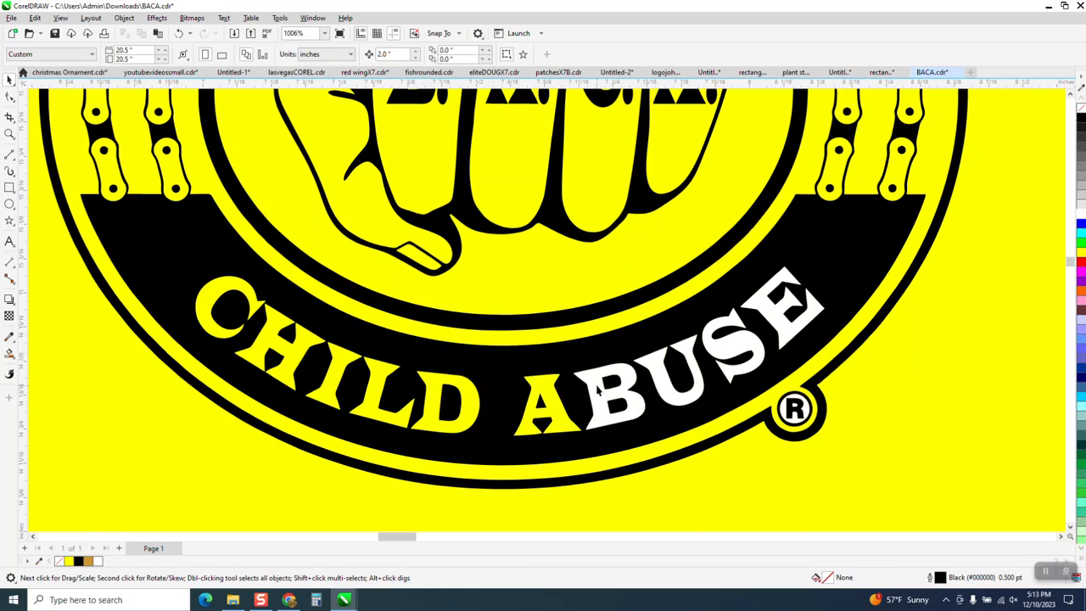
left_click(601, 392)
key("Delete")
left_click(664, 379)
key("Delete")
left_click(722, 358)
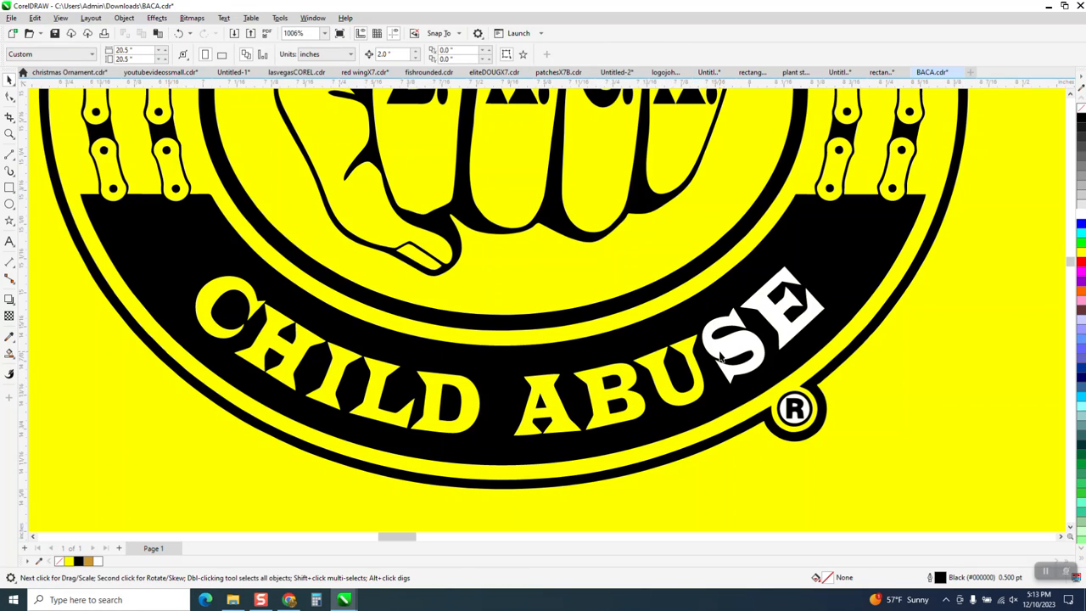
key("Delete")
left_click(774, 326)
key("Delete")
left_click(801, 409)
key("Delete")
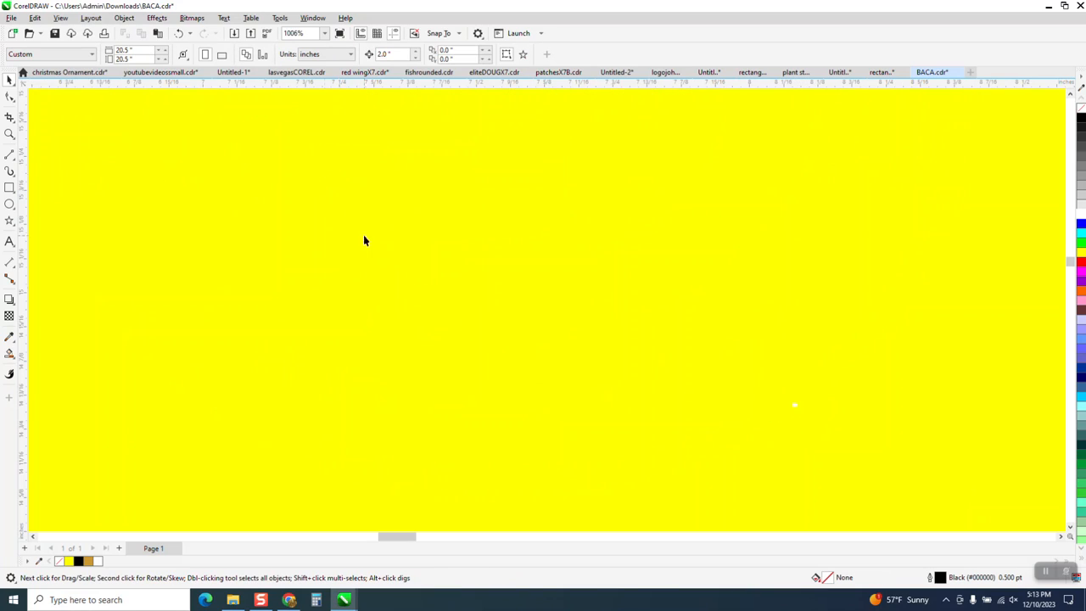
left_click(179, 33)
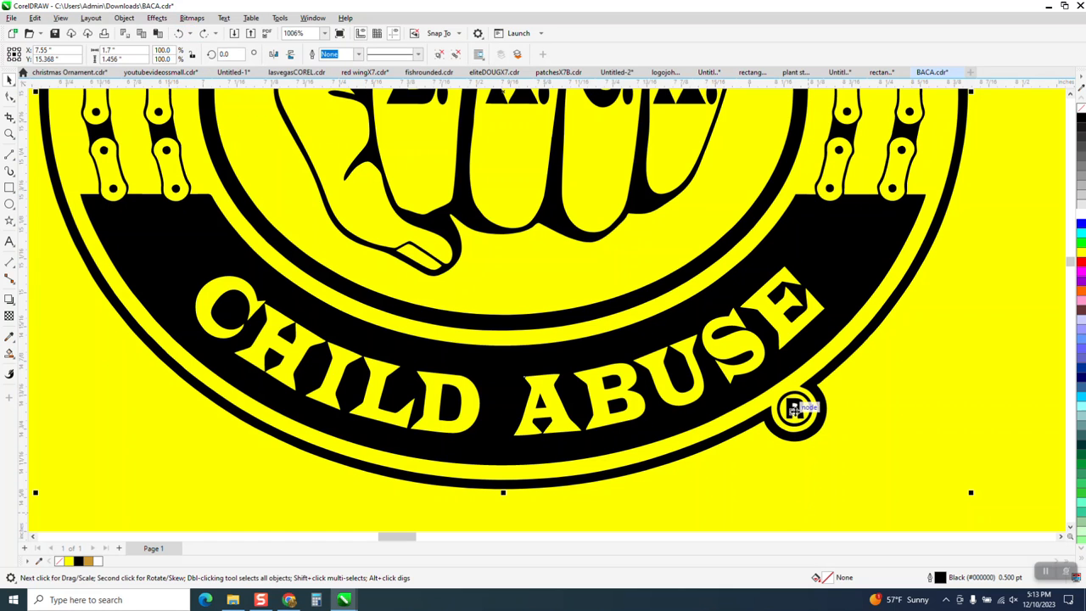
Delete the grouped black emblem from the yellow background and undo that deletion
left_click(781, 462)
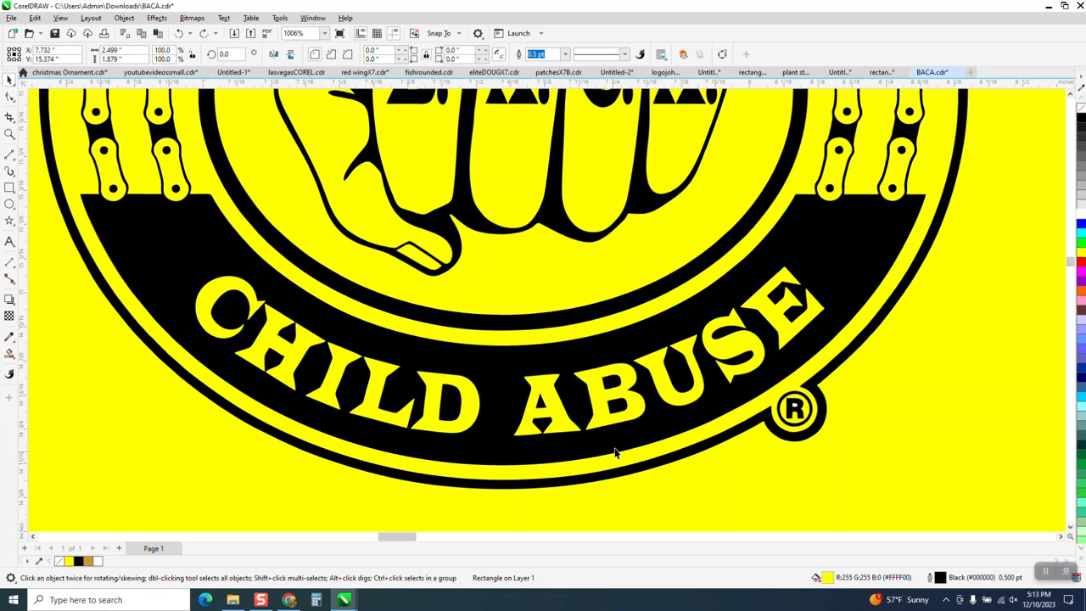
left_click(796, 410)
scroll(824, 407, "down", 1)
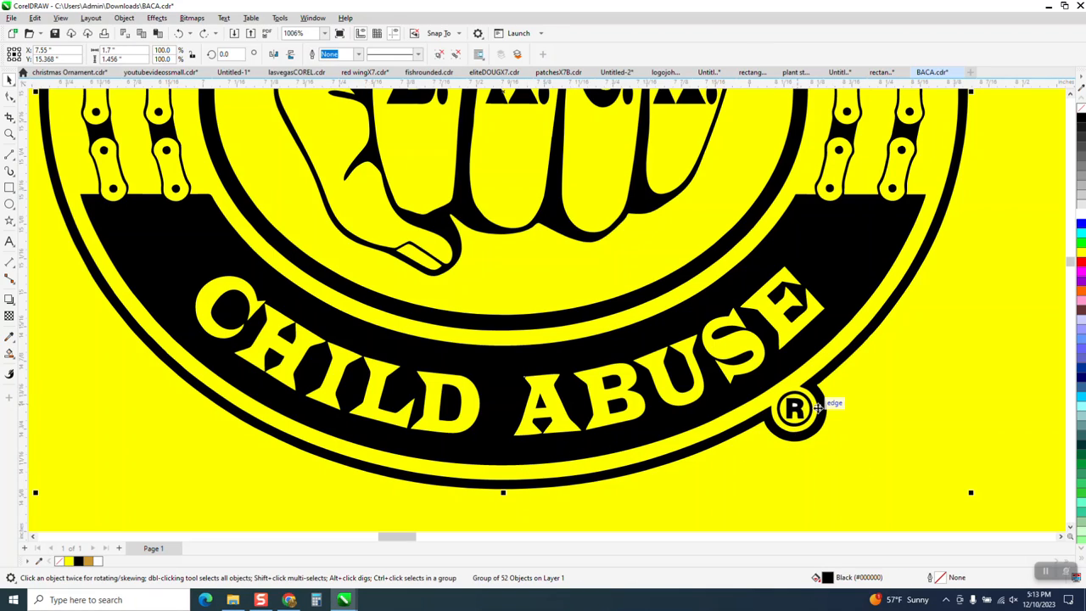
scroll(904, 414, "down", 2)
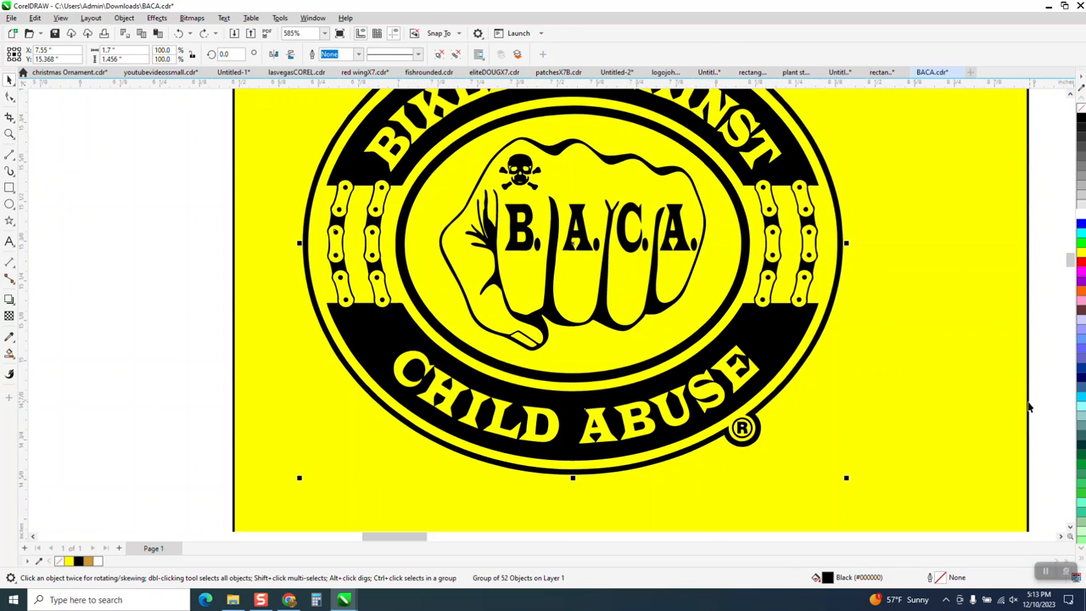
key("Delete")
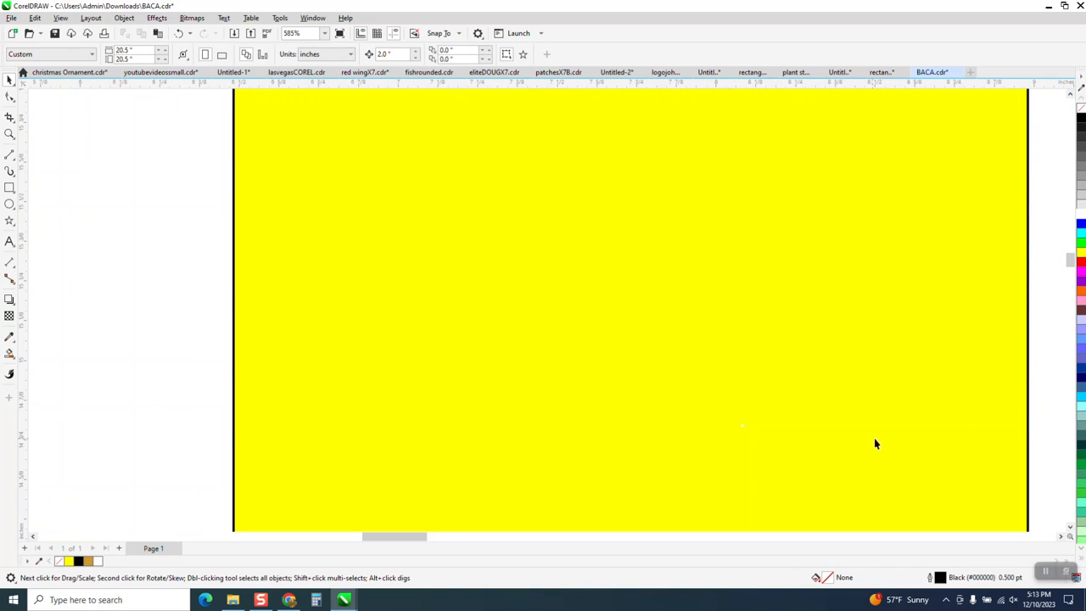
left_click(179, 33)
Delete the yellow background rectangle and check the registered mark up close for leftover white pieces
left_click(243, 170)
key("Delete")
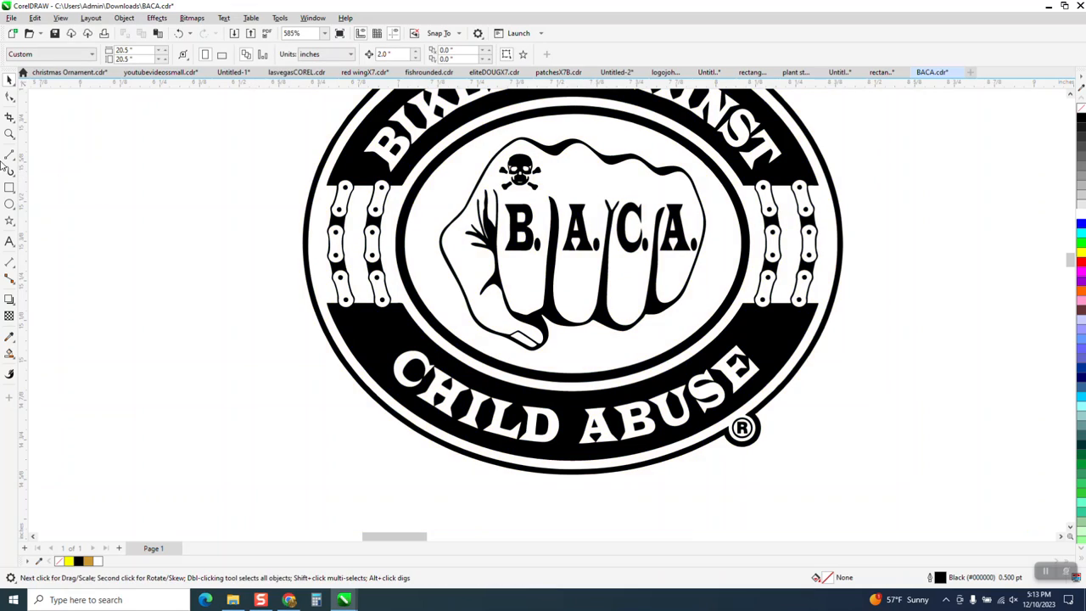
left_click(9, 133)
left_click_drag(726, 408, 824, 460)
left_click(10, 80)
left_click(274, 243)
left_click(351, 259)
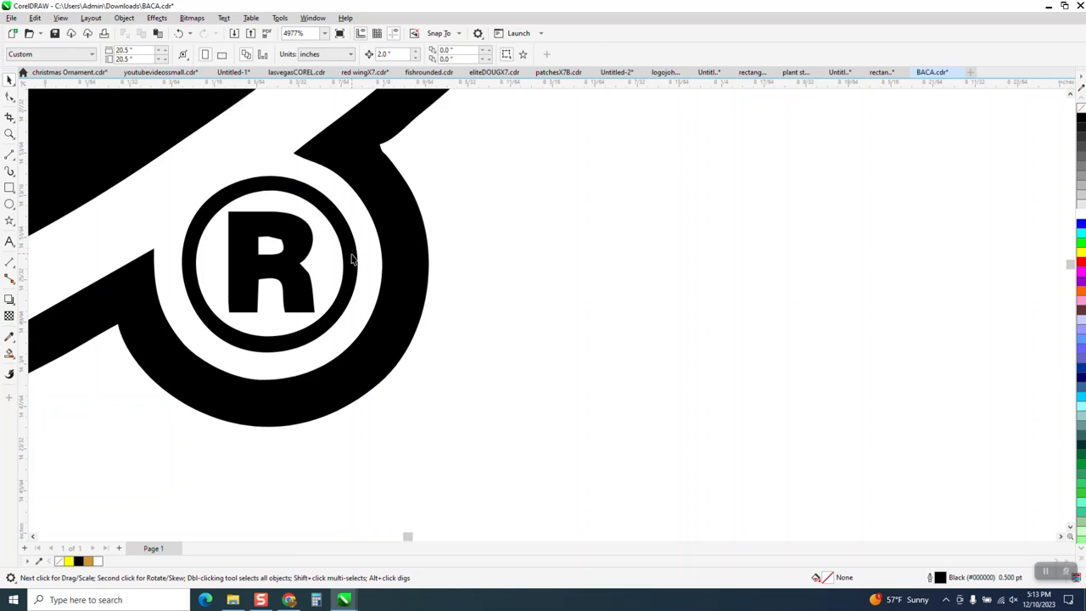
scroll(351, 259, "down", 8)
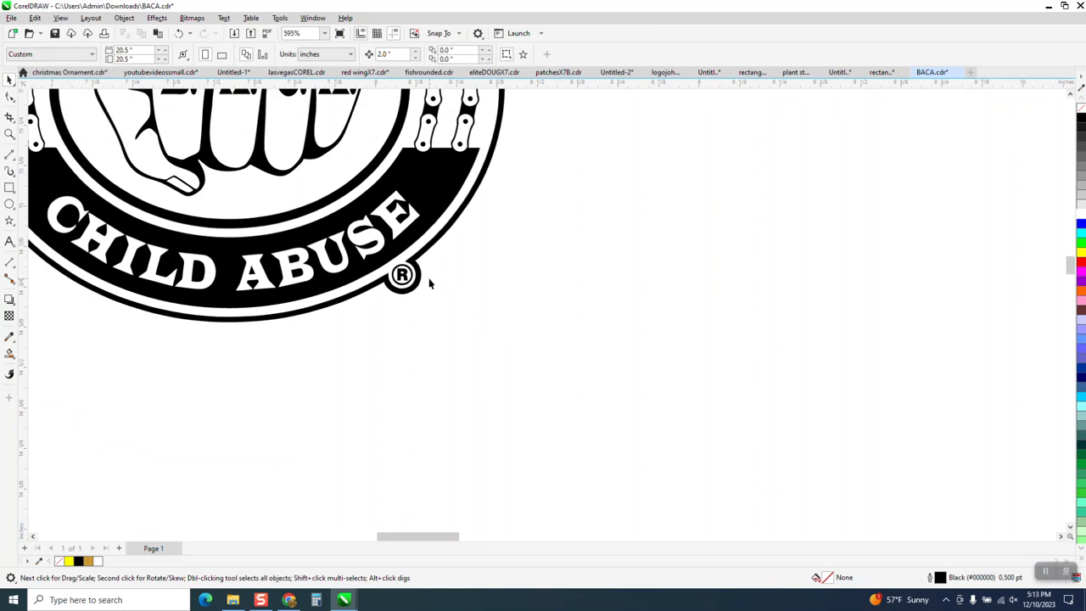
Draw a rectangle about 2.26 by 1.74 inches around the whole emblem and fill it yellow
scroll(430, 284, "down", 2)
left_click(9, 188)
left_click_drag(243, 134, 505, 317)
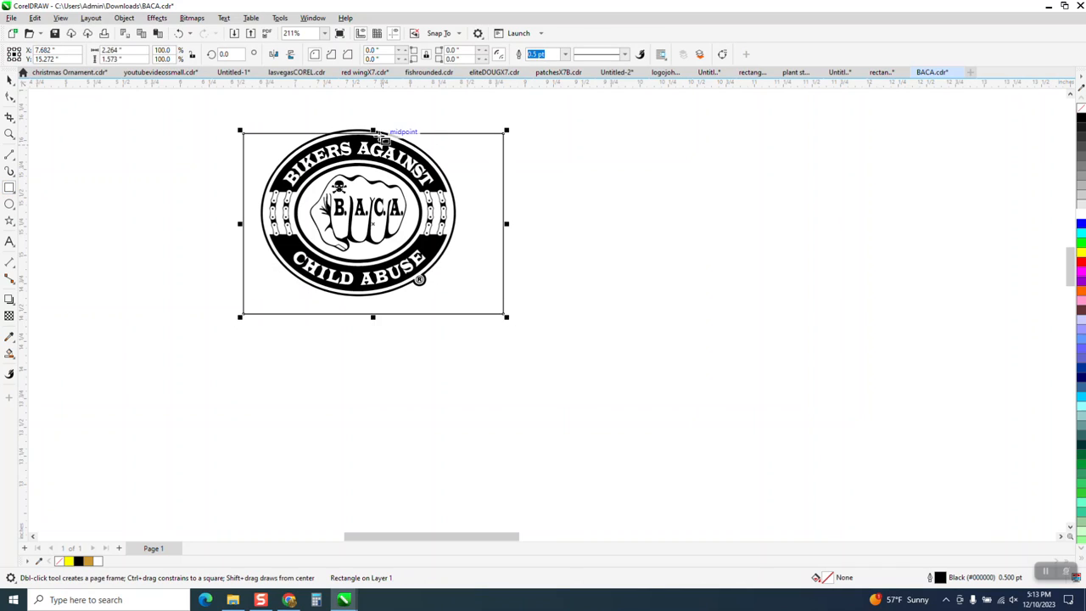
left_click_drag(373, 134, 386, 111)
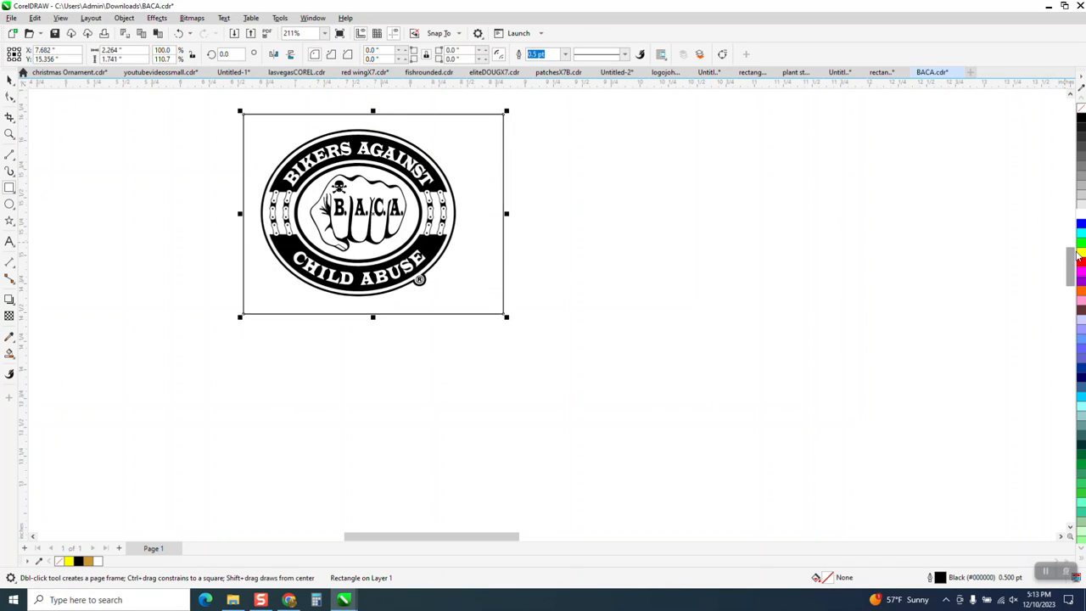
left_click(1080, 253)
Send the yellow rectangle to the back of the page, behind the emblem
left_click(124, 18)
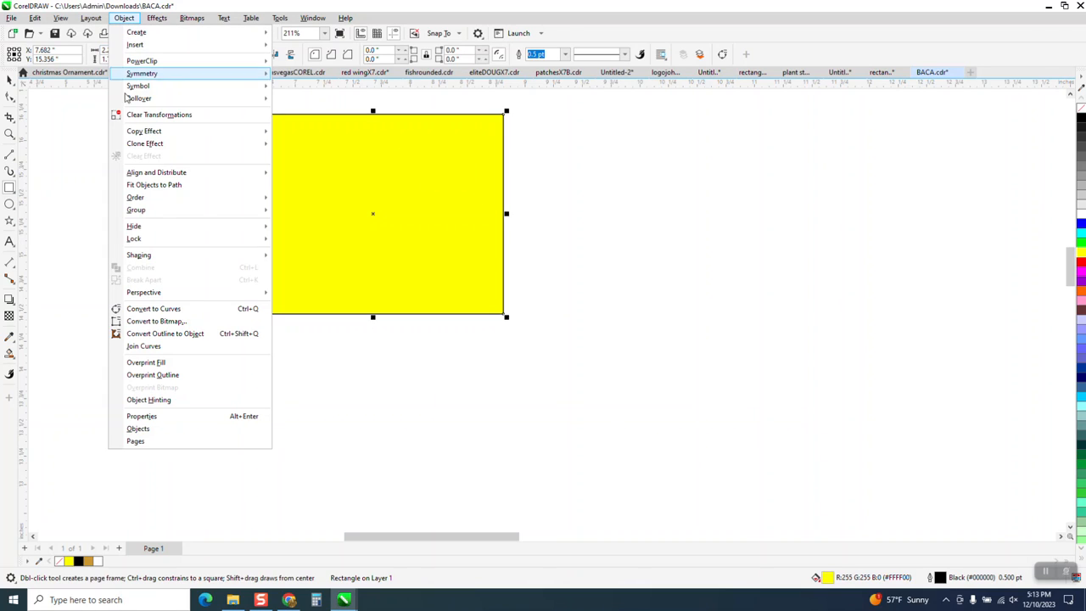
mouse_move(155, 216)
mouse_move(149, 197)
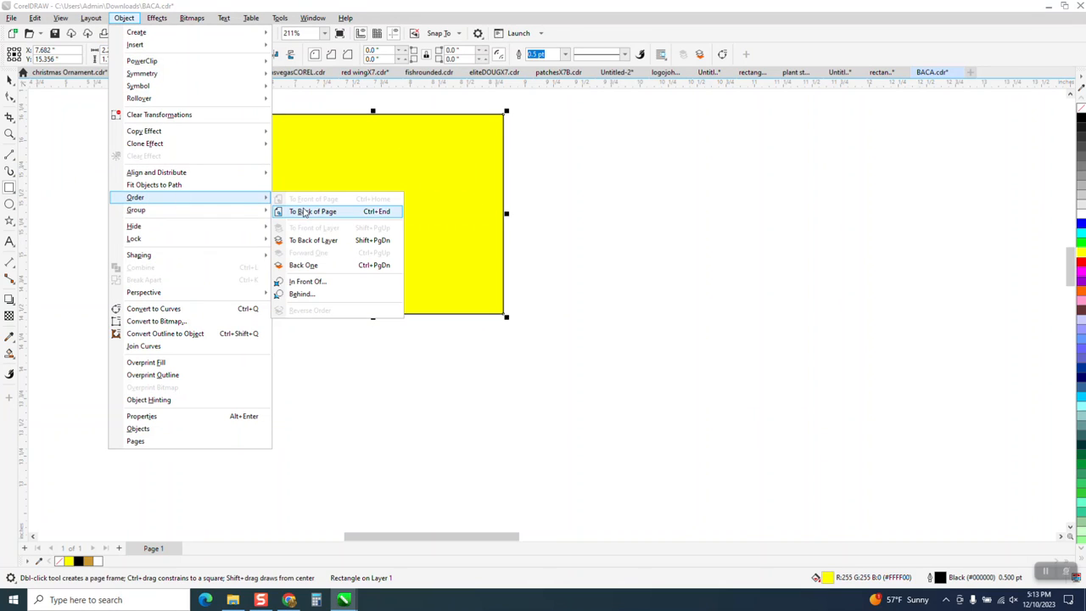
left_click(297, 212)
Check the emblem's open areas against the yellow rectangle by shifting it aside and back, and delete the rectangle
left_click(10, 133)
left_click_drag(261, 163, 348, 267)
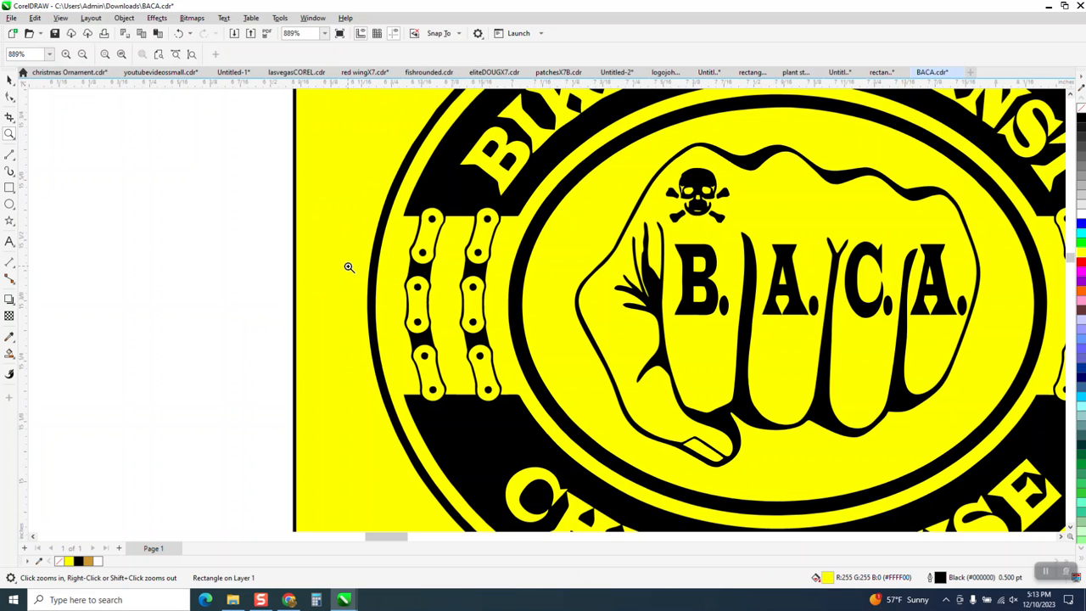
scroll(357, 277, "down", 1)
left_click(9, 79)
scroll(187, 232, "down", 1)
left_click_drag(673, 247, 512, 312)
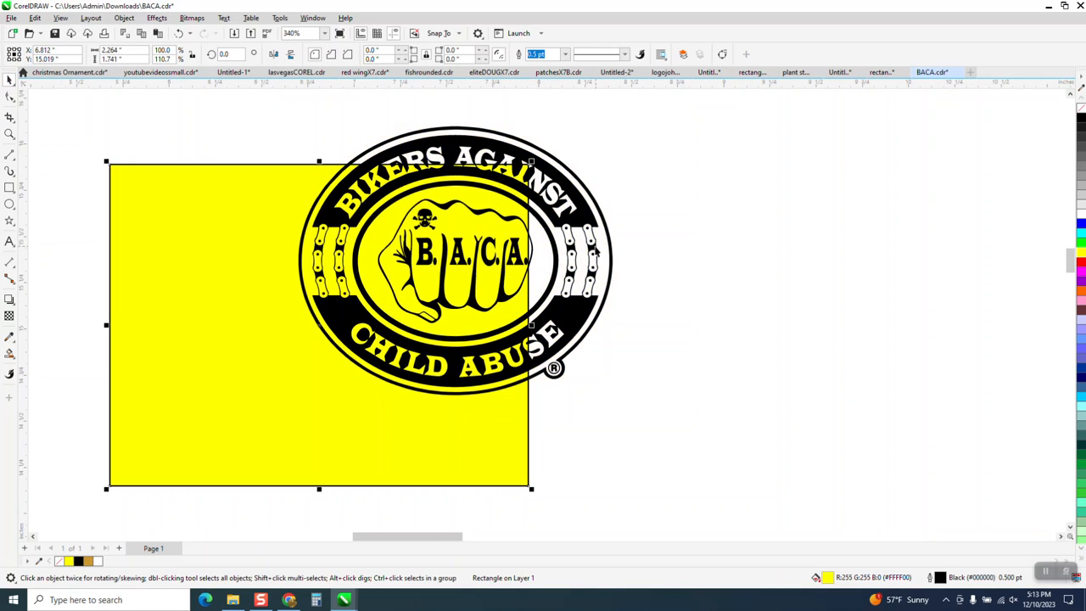
key("Escape")
left_click_drag(679, 239, 676, 233)
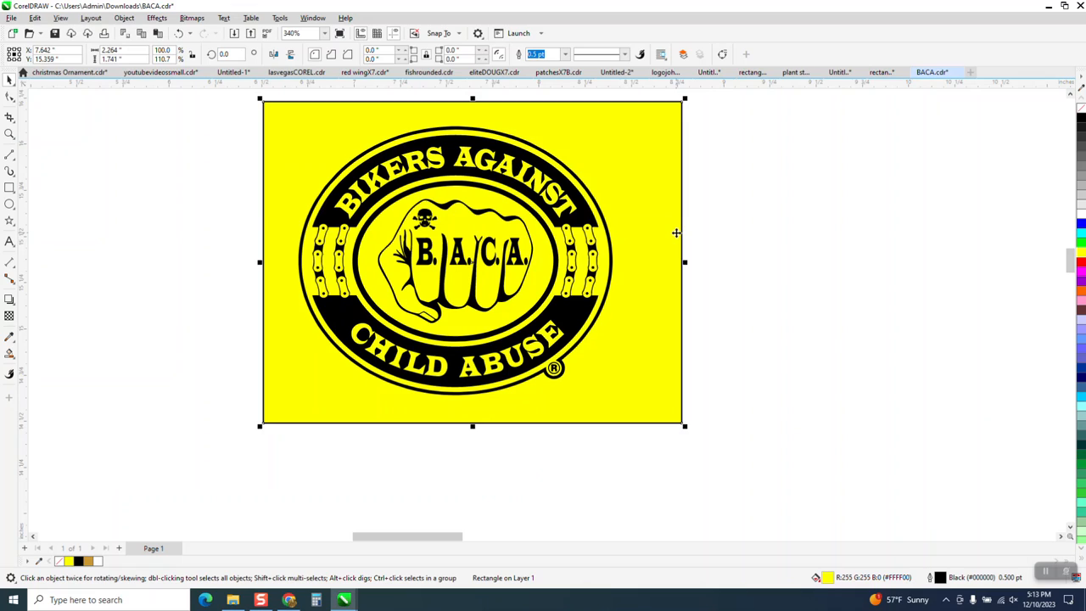
key("Delete")
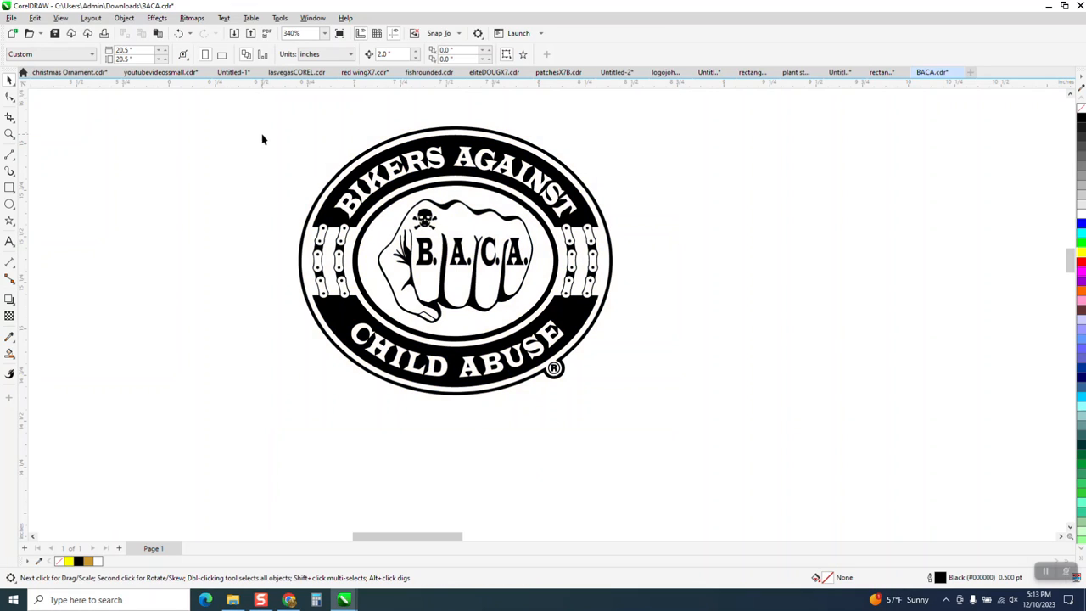
Scale the black emblem group to 15 inches wide and move it next to the gray version
left_click_drag(754, 460, 752, 458)
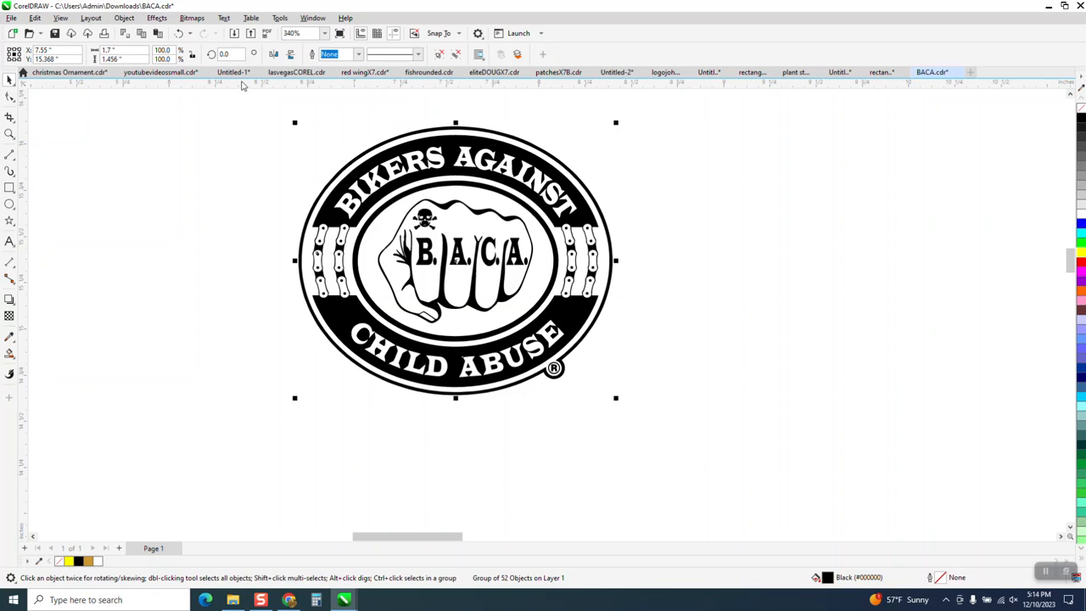
left_click(127, 51)
type("15")
key("Return")
scroll(104, 174, "down", 5)
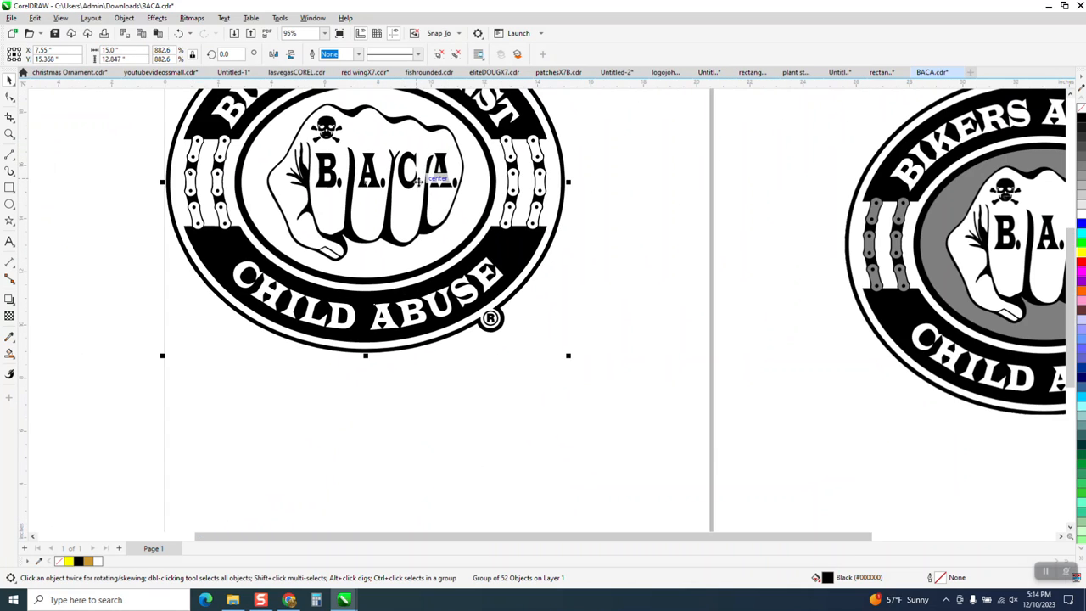
scroll(418, 180, "down", 3)
left_click_drag(410, 194, 572, 244)
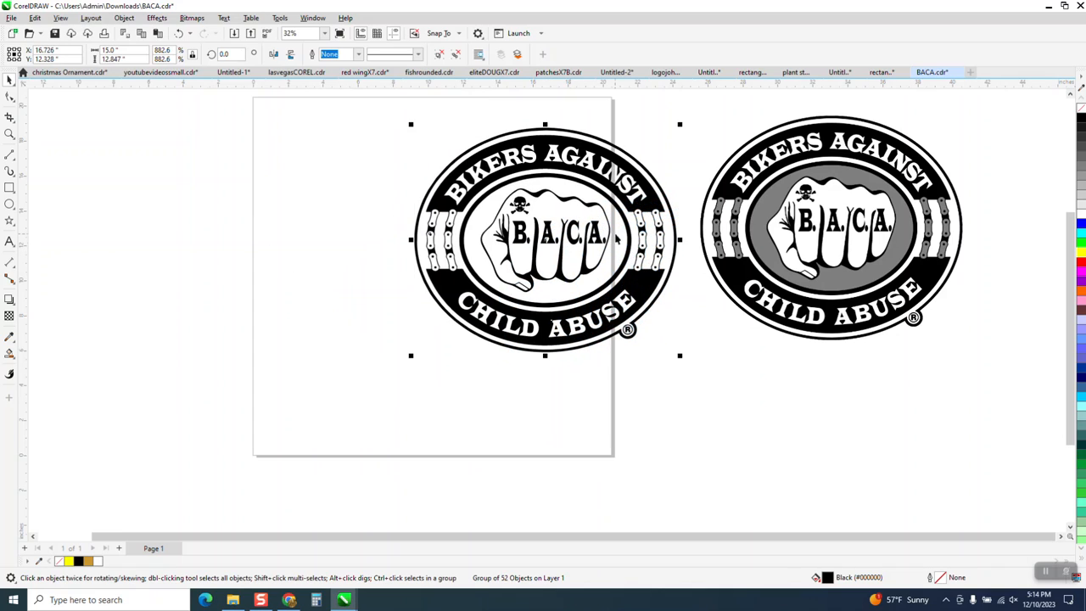
Examine the chain links and fist outlines of the enlarged black emblem up close
left_click(9, 134)
left_click_drag(416, 225, 545, 294)
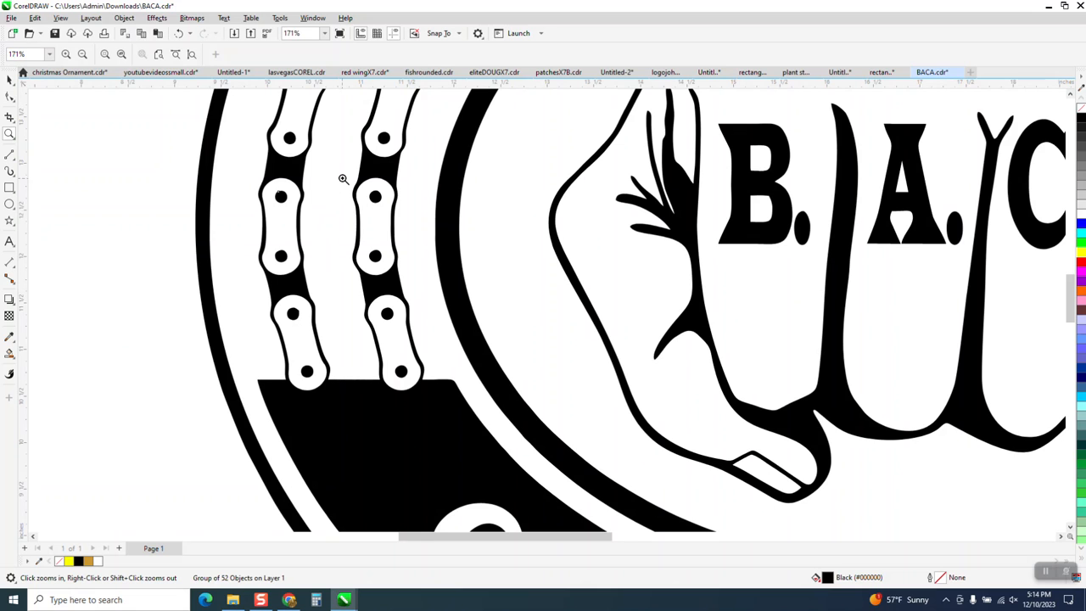
left_click(10, 80)
left_click(142, 135)
scroll(244, 222, "down", 1)
scroll(188, 226, "down", 4)
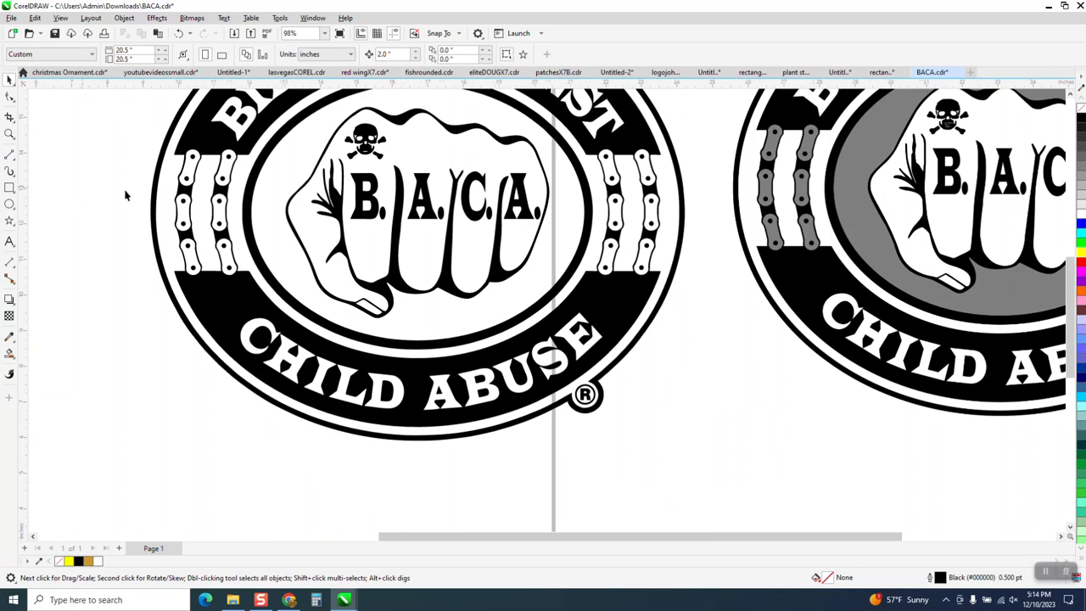
Ungroup the enlarged black emblem while working close up on the R of the registered mark
left_click(8, 135)
left_click_drag(569, 365, 687, 432)
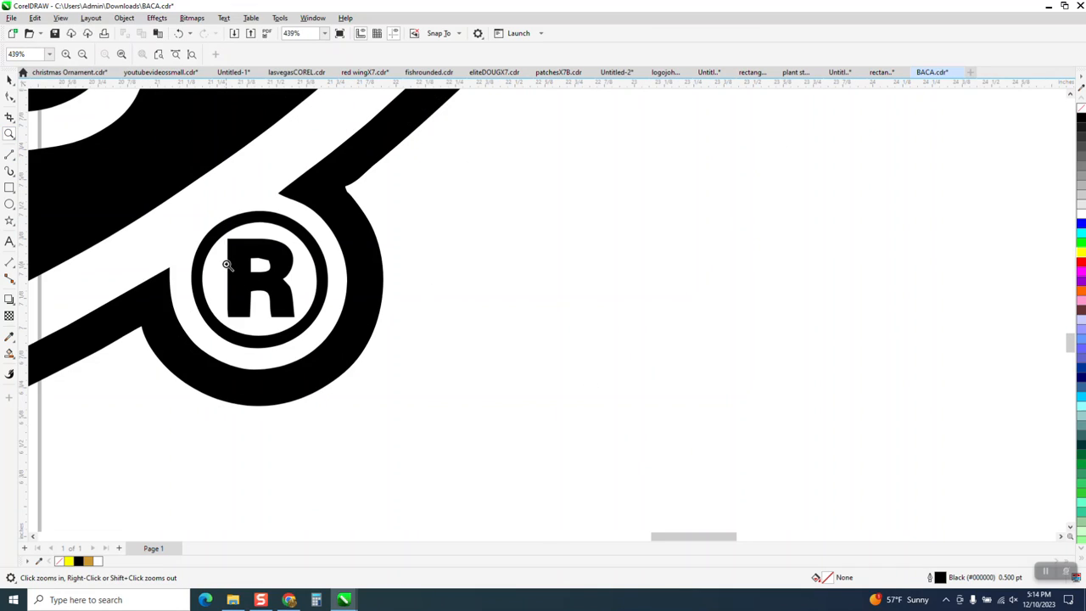
left_click_drag(213, 244, 488, 322)
left_click(10, 96)
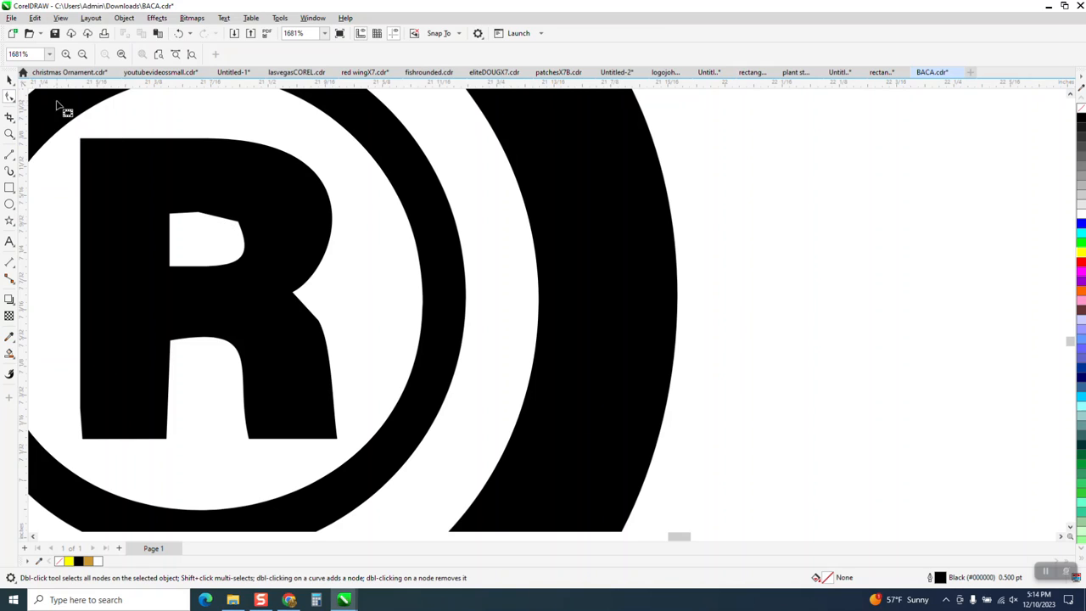
left_click(9, 79)
left_click(110, 139)
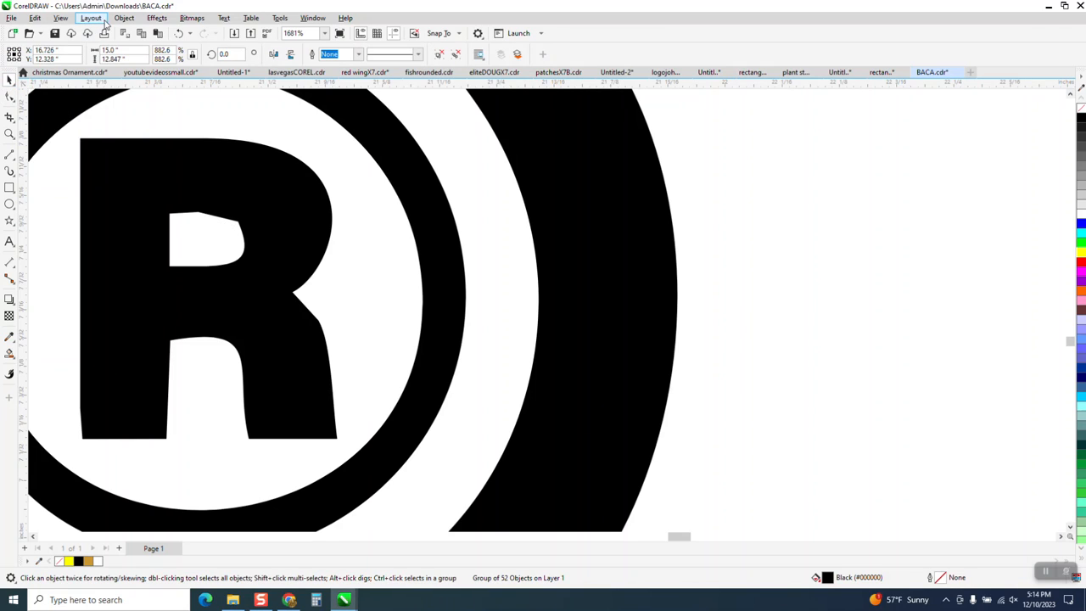
left_click(123, 18)
mouse_move(166, 212)
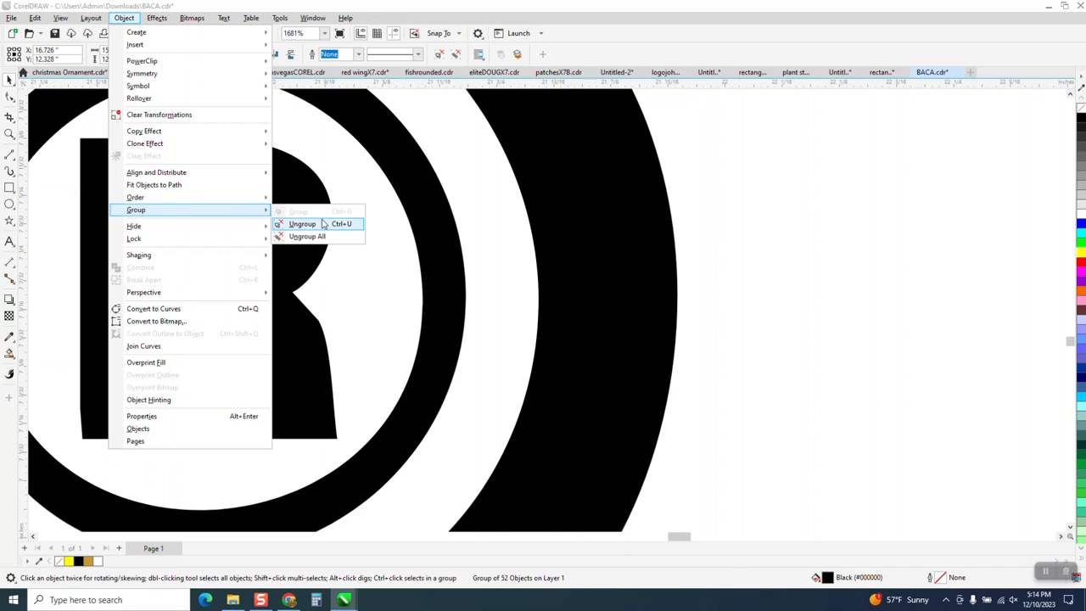
left_click(322, 224)
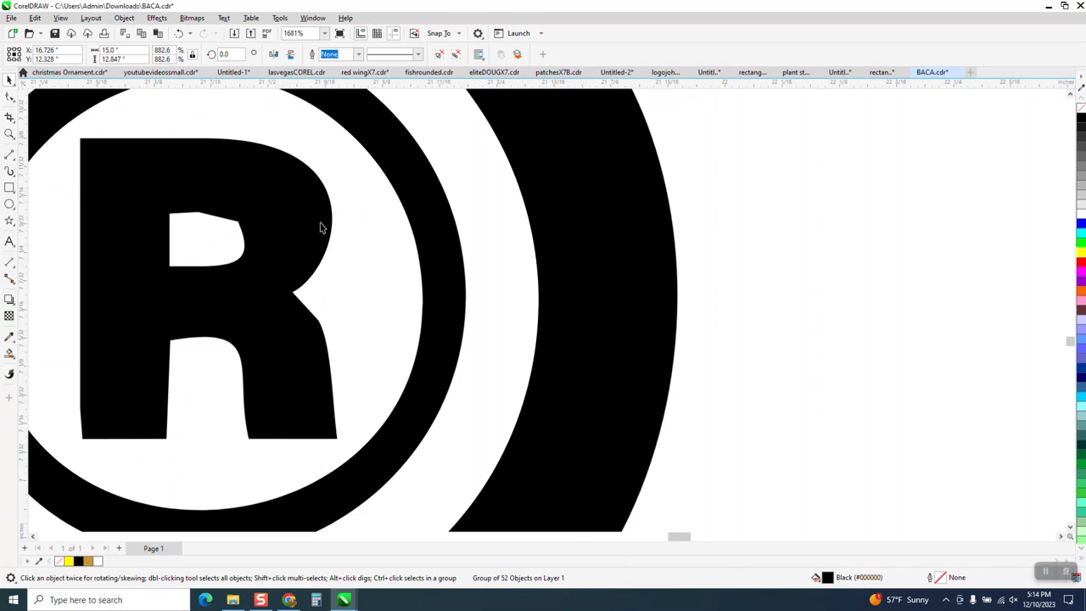
Convert the outline of the R's inner opening to curves and reshape its upper edge into a smooth arc without the middle node
left_click(10, 95)
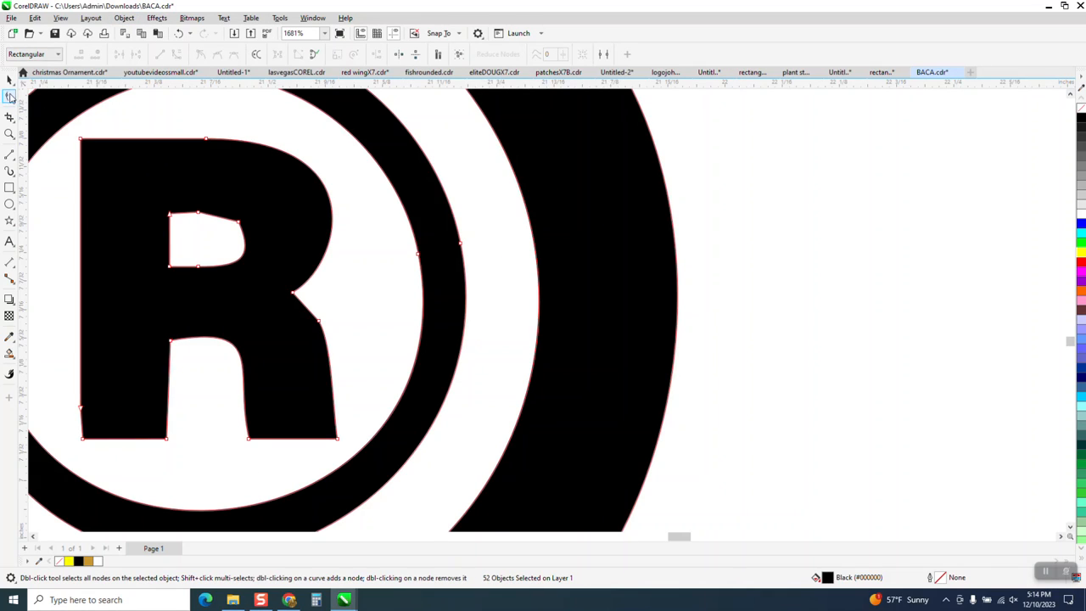
mouse_move(201, 217)
left_mouse_down()
mouse_move(252, 223)
mouse_move(241, 224)
left_mouse_up()
left_click(179, 33)
left_click(240, 224)
left_click_drag(151, 198, 280, 288)
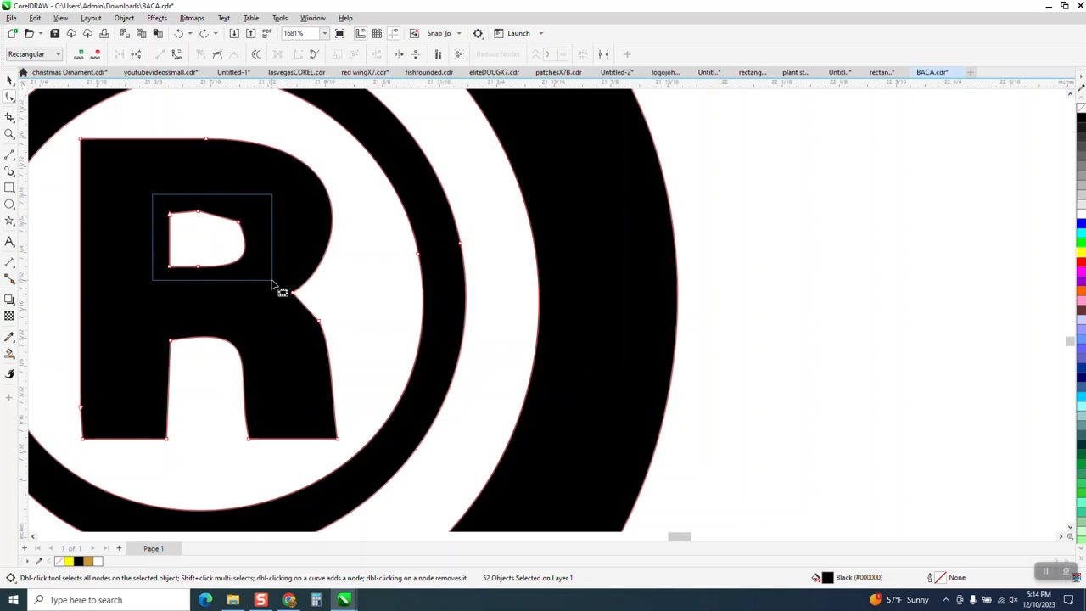
right_click(240, 224)
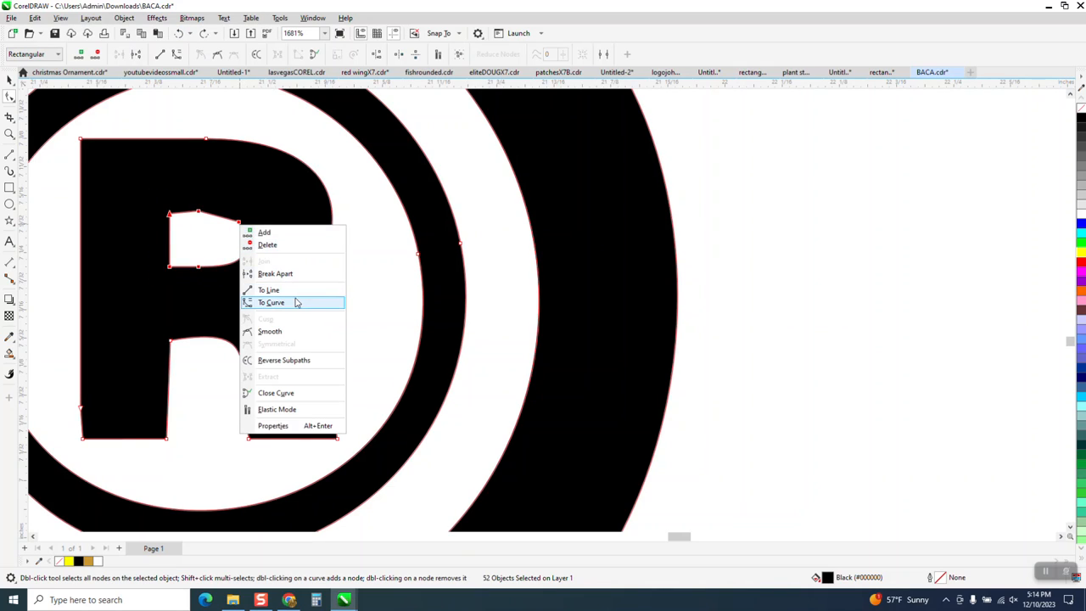
left_click(330, 301)
left_click(236, 222)
left_click(238, 222)
left_click_drag(228, 218, 208, 216)
left_click(246, 247)
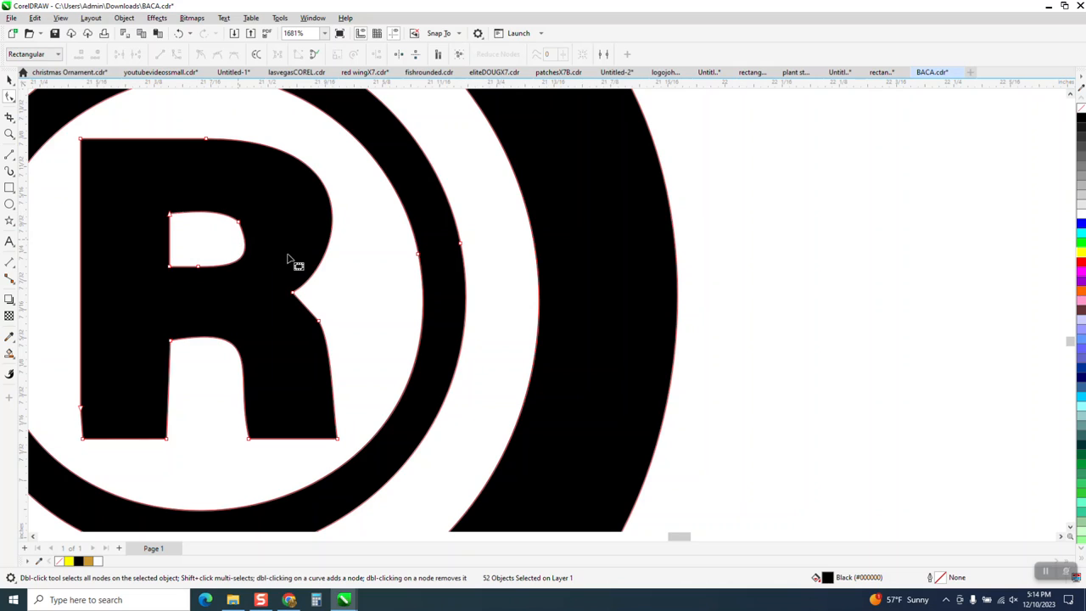
scroll(272, 272, "down", 3)
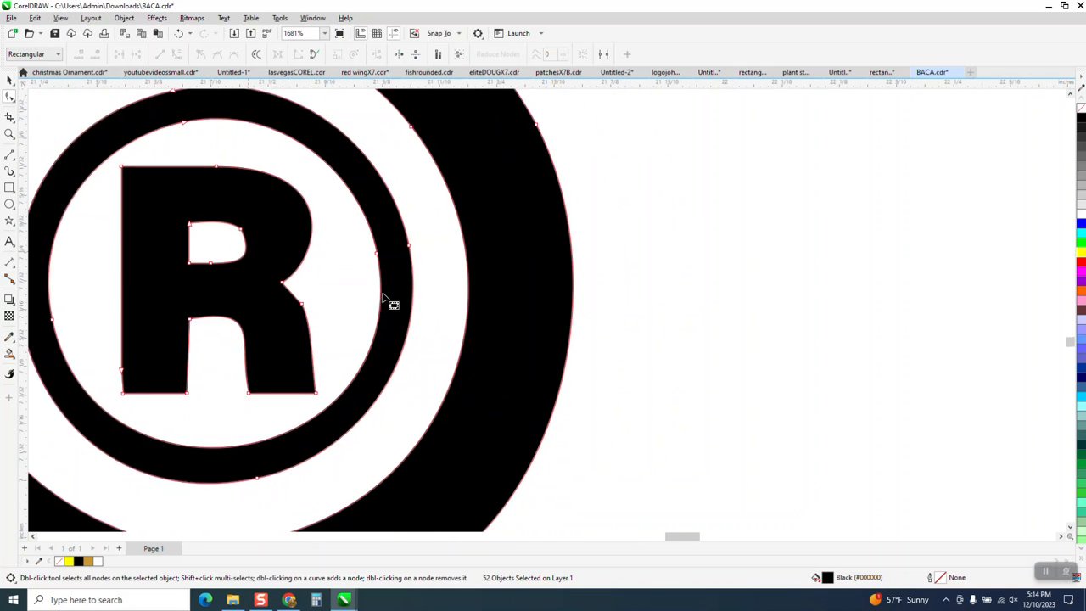
scroll(649, 330, "down", 2)
scroll(631, 329, "down", 1)
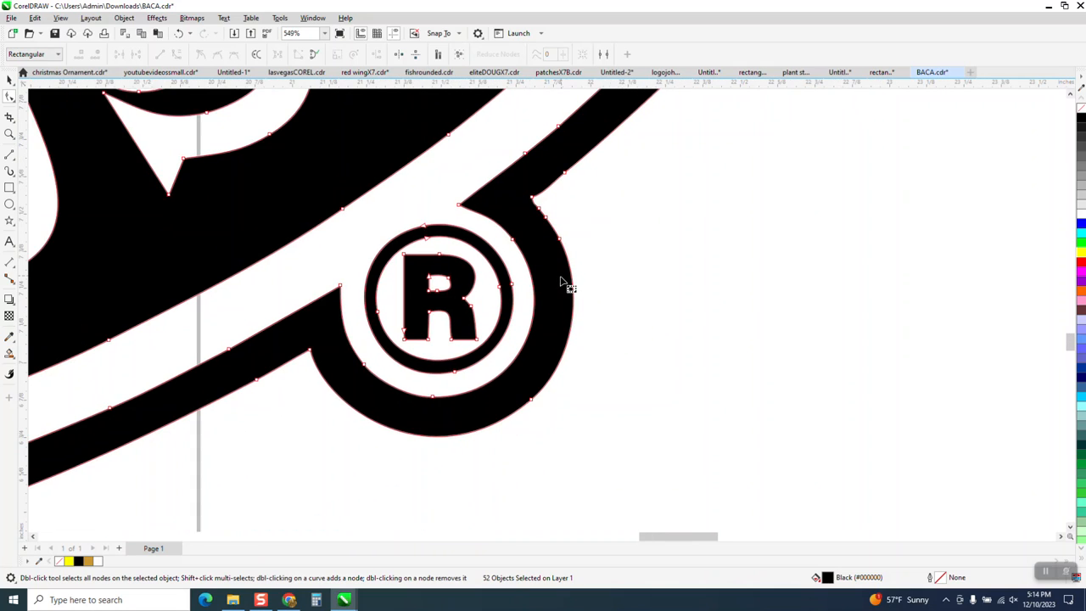
Reshape the outer border curve running into the notch above the registered mark's ring so that it meets the corner node more directly
scroll(563, 284, "down", 2)
left_click(8, 135)
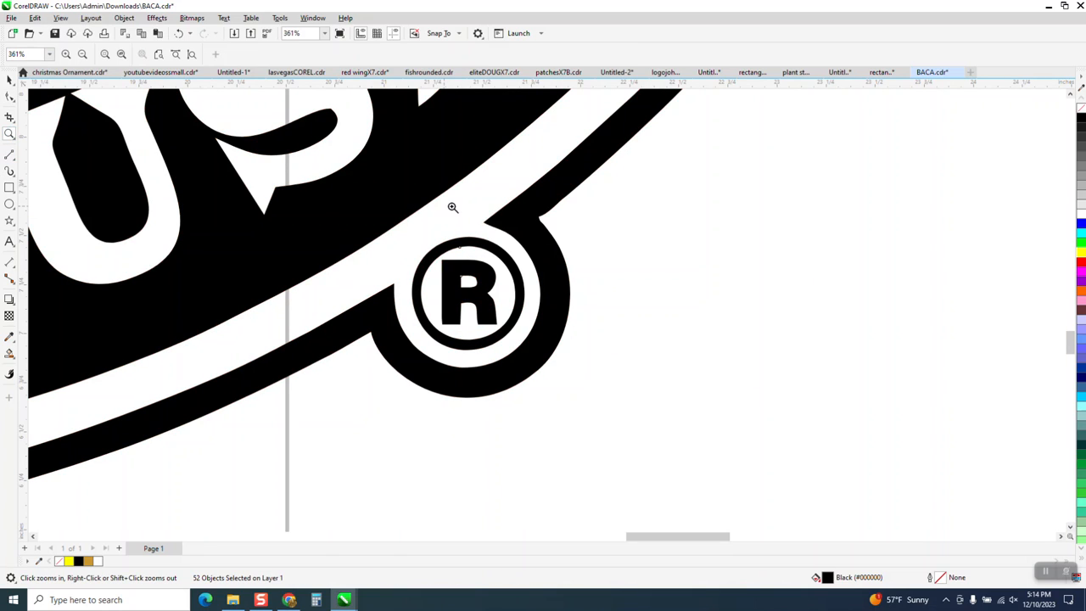
left_click_drag(371, 302, 393, 346)
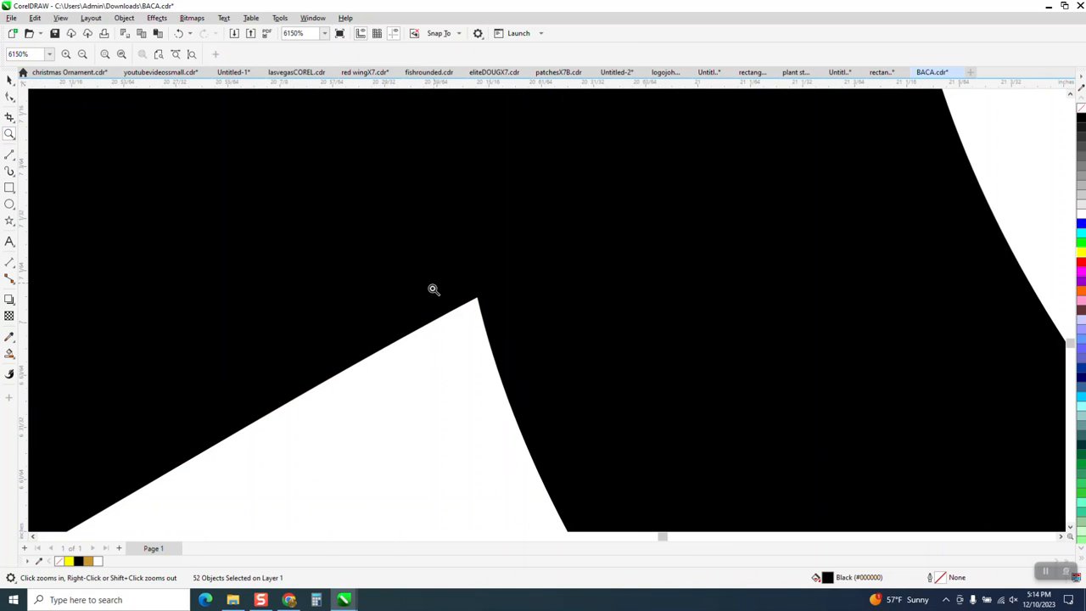
scroll(434, 284, "down", 10)
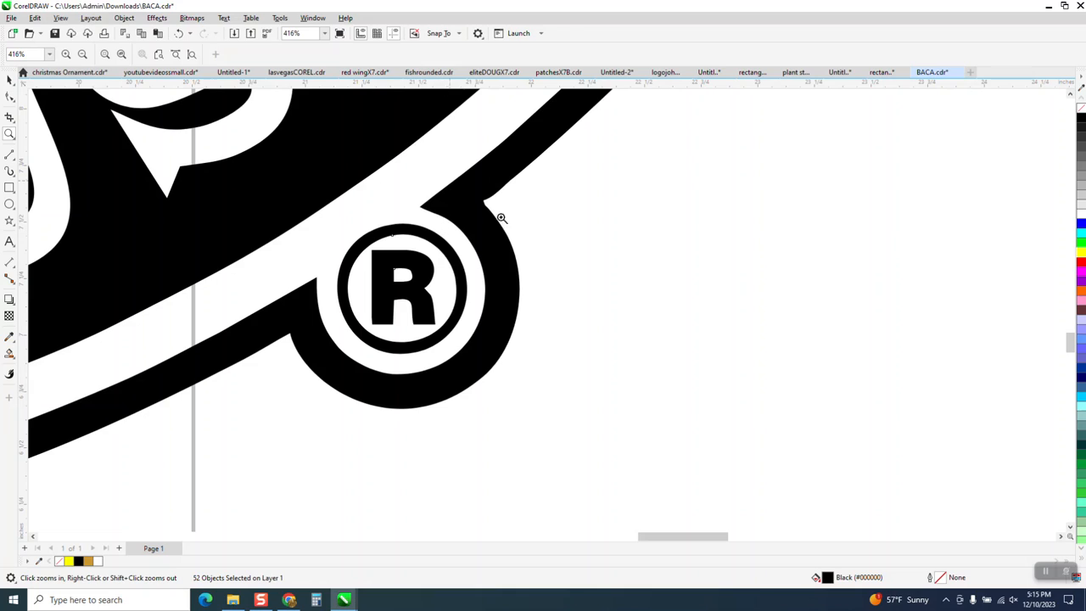
left_click_drag(458, 190, 607, 266)
left_click(10, 97)
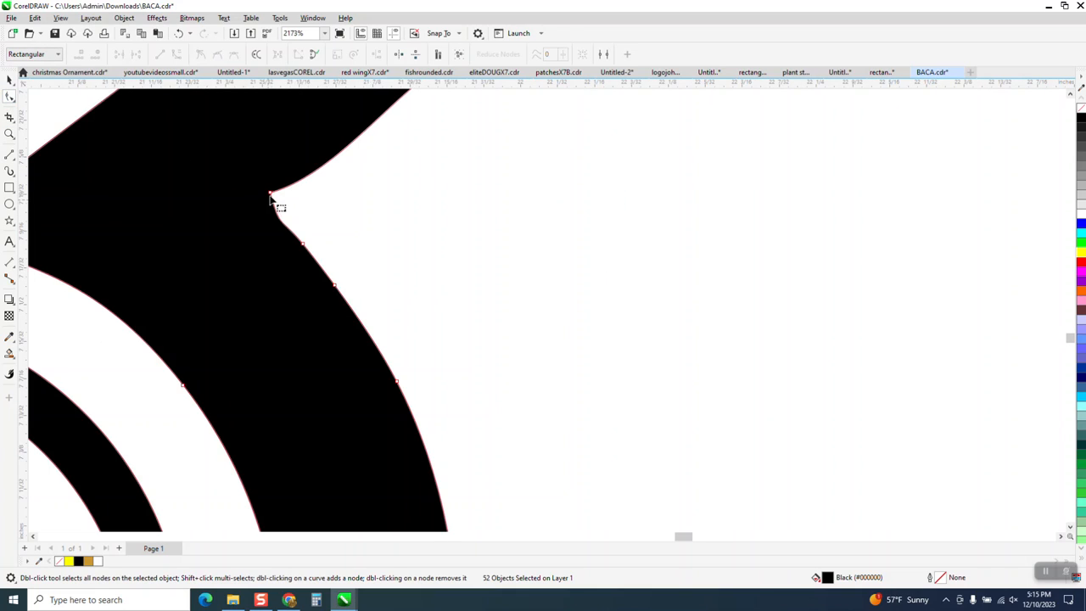
left_click_drag(270, 195, 337, 222)
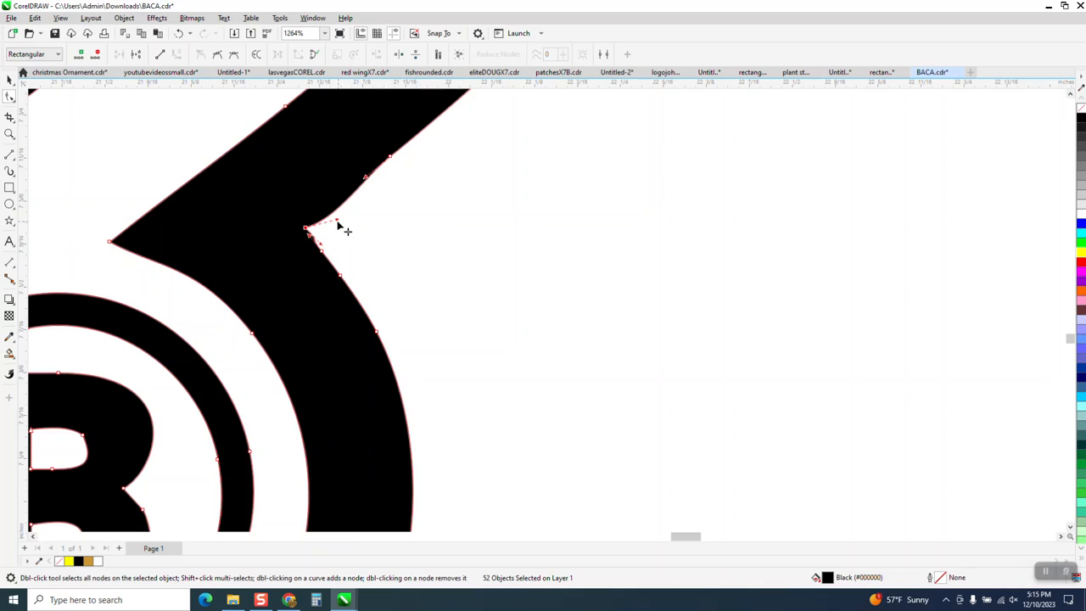
left_click(351, 260)
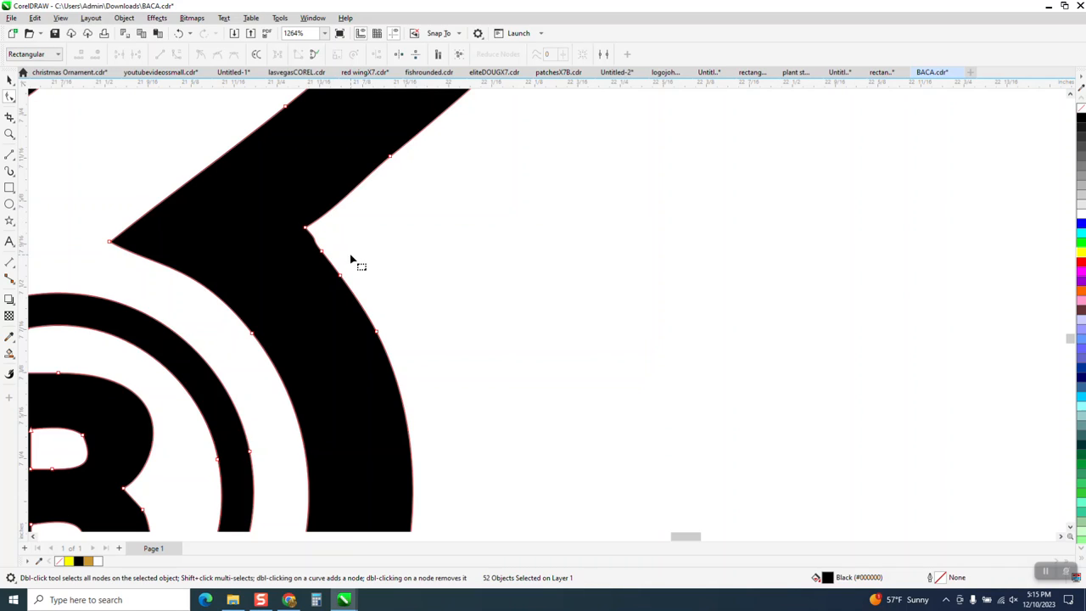
Flatten the bump just below the notch's corner node by adjusting the curve handles of that short segment
left_click(9, 134)
left_click_drag(230, 189, 472, 334)
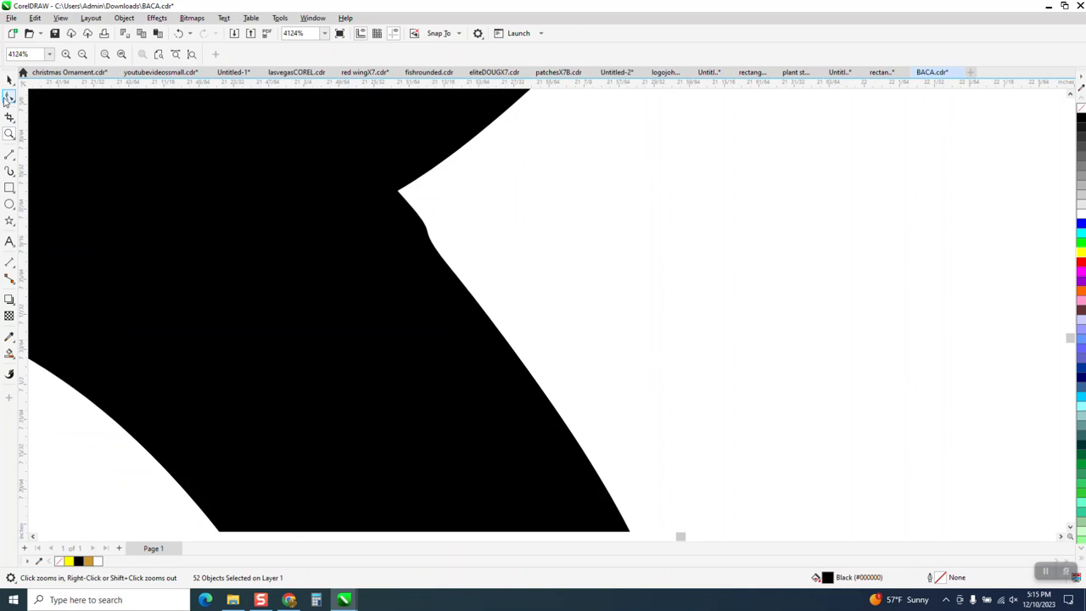
key("F10")
left_click(397, 191)
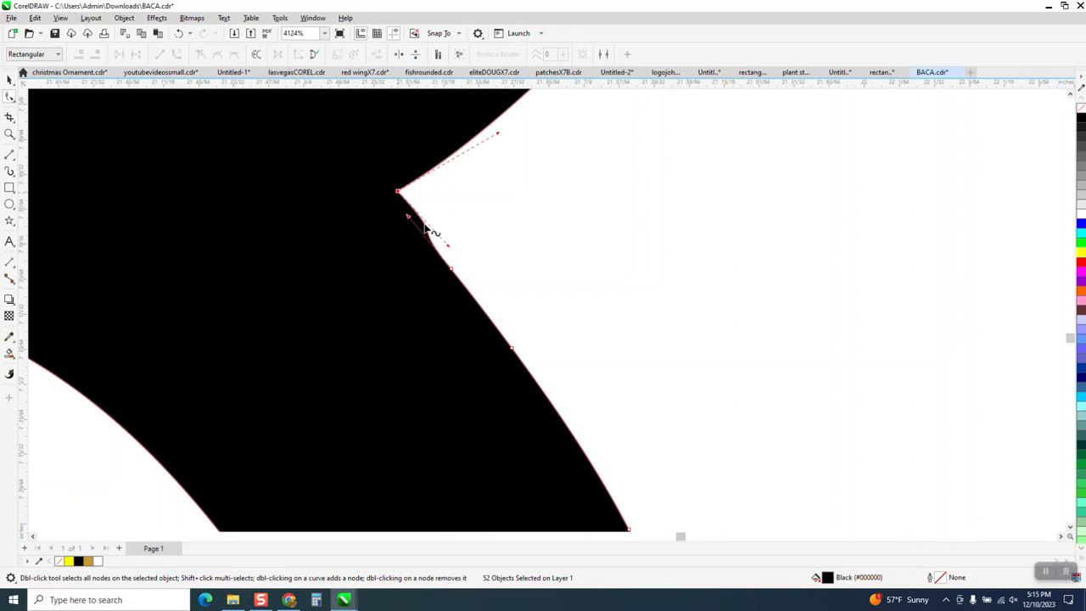
left_click_drag(451, 247, 411, 225)
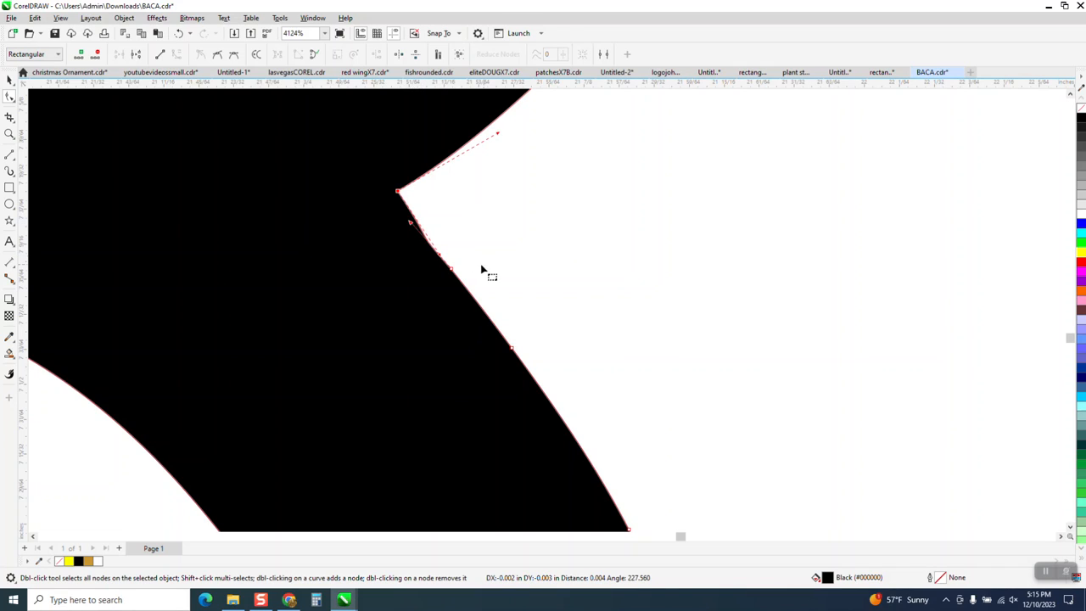
scroll(358, 273, "down", 6)
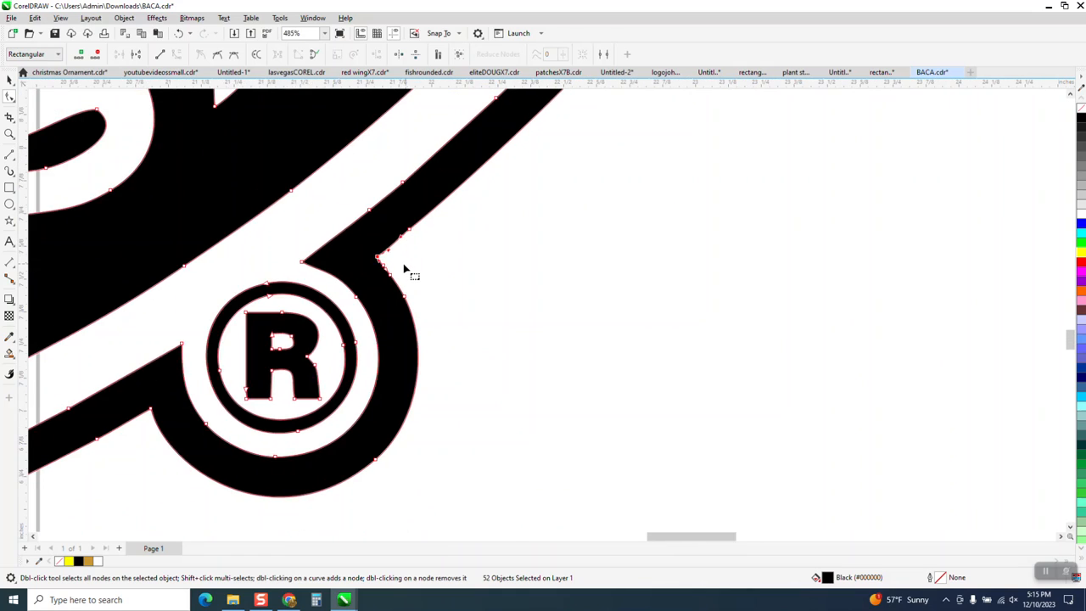
scroll(404, 270, "down", 5)
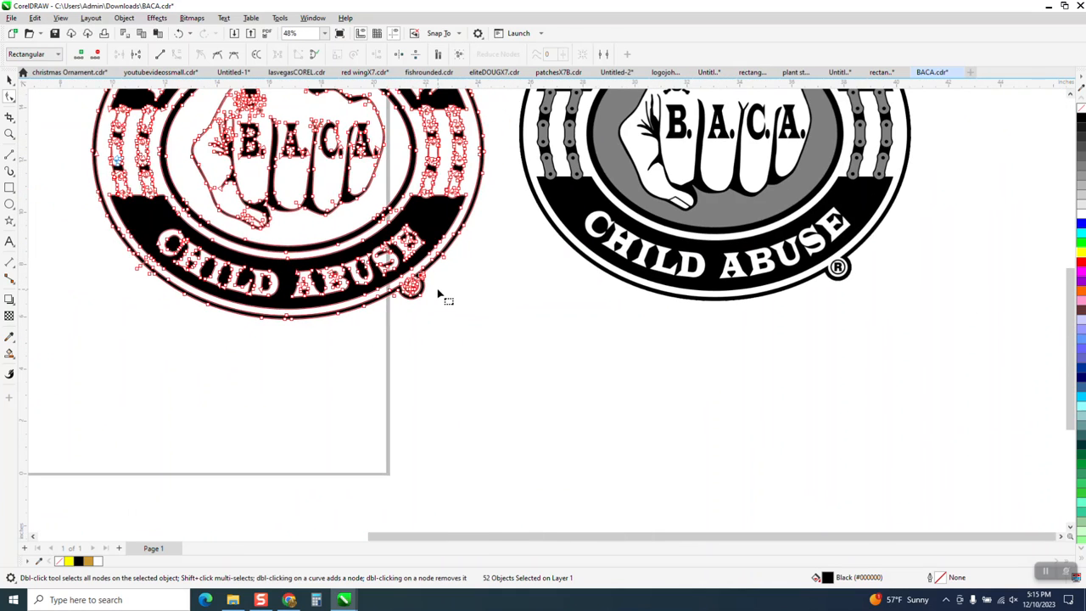
Draw a rectangle about 17.4 by 15 inches around the black emblem and fill it with golden yellow (#FFCC00)
left_click(9, 133)
scroll(238, 231, "down", 1)
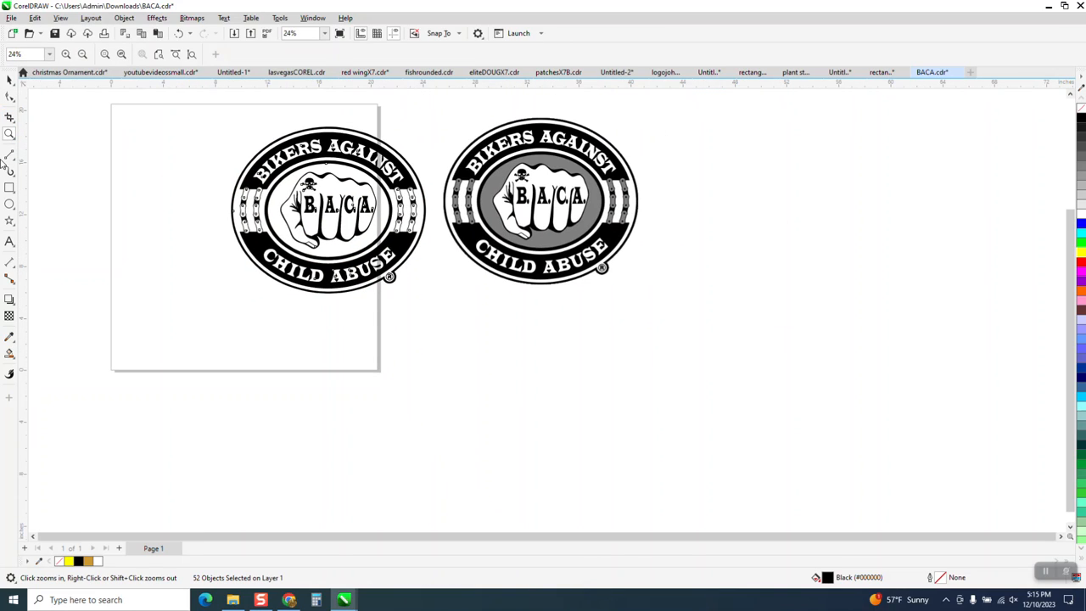
left_click(9, 187)
left_click_drag(216, 113, 446, 309)
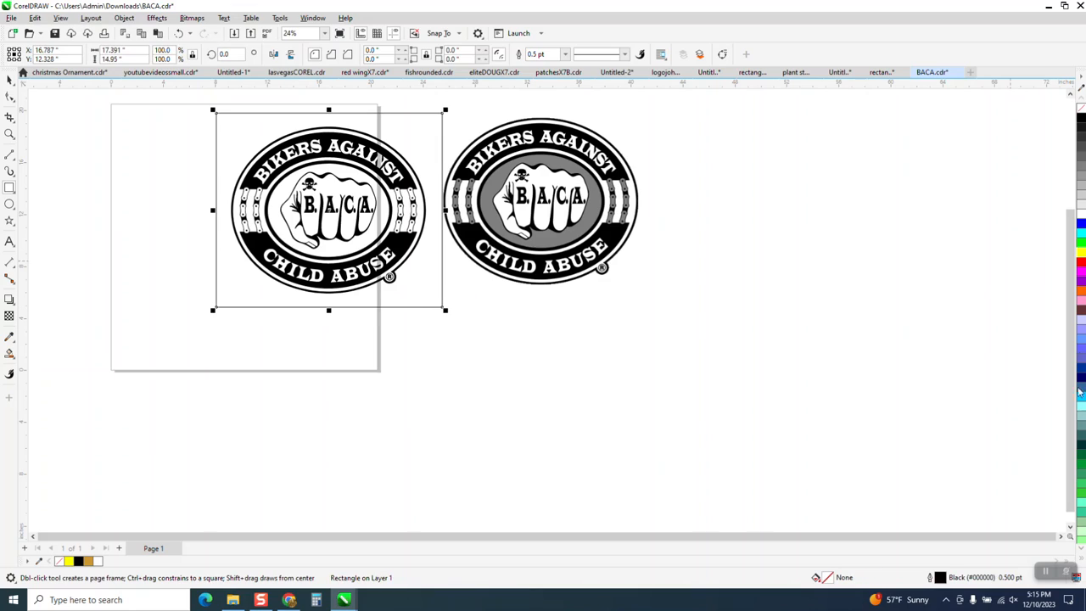
scroll(1081, 549, "down", 6)
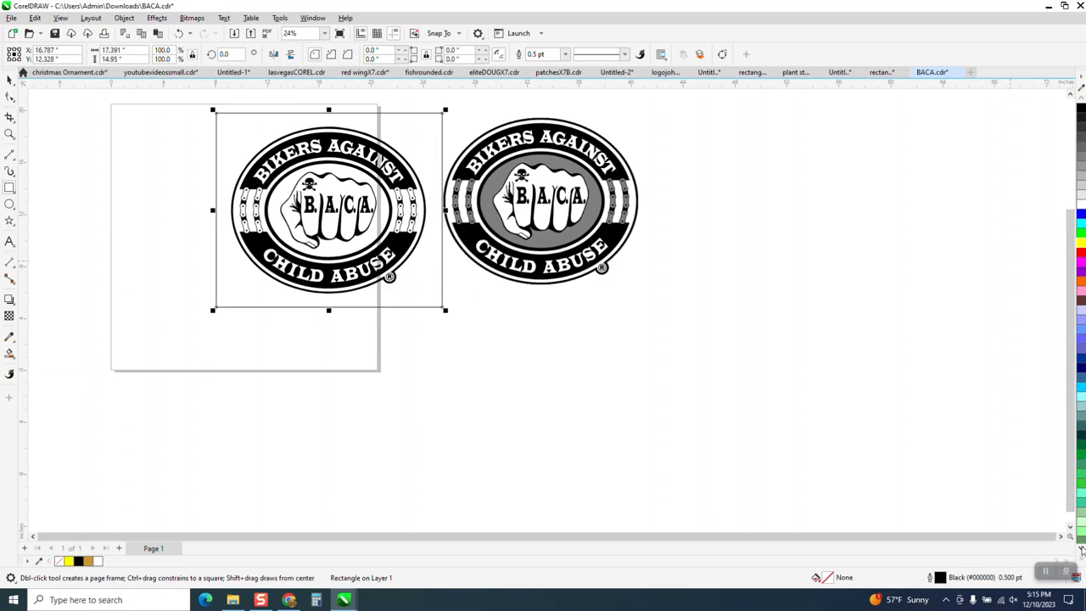
scroll(1081, 526, "down", 3)
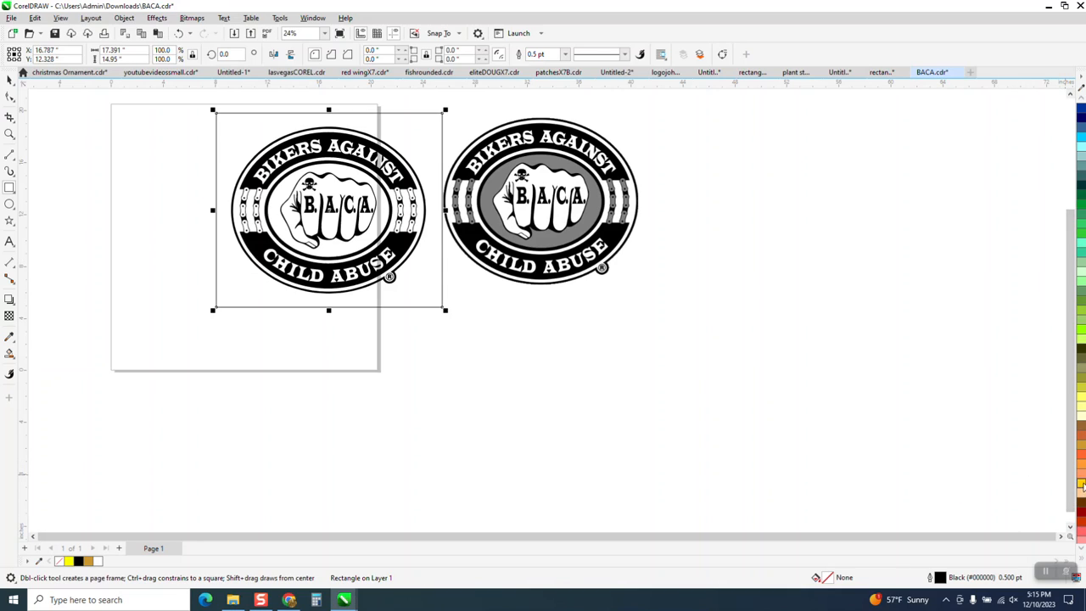
left_click(1080, 487)
Send the golden yellow rectangle behind the black emblem and inspect the lettering, fist and chains against it
left_click(124, 18)
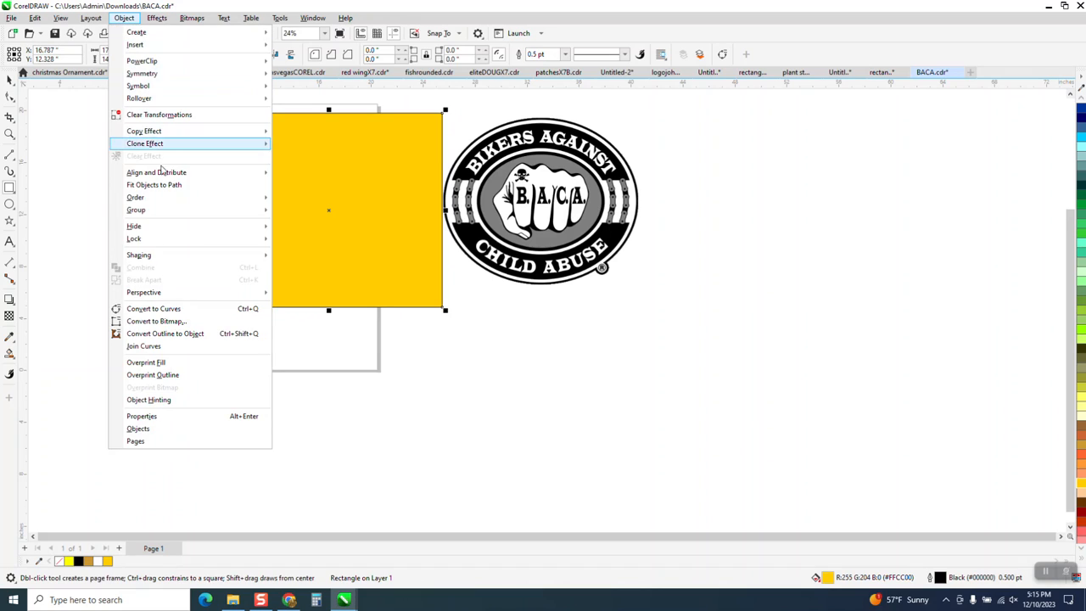
mouse_move(165, 198)
left_click(336, 212)
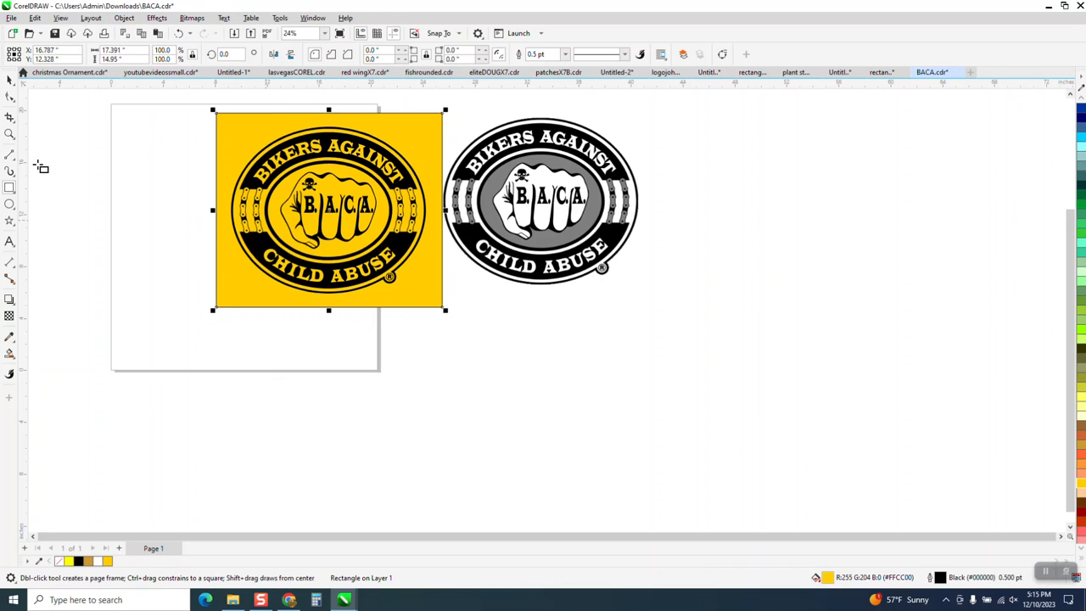
left_click(9, 133)
left_click_drag(246, 128, 429, 222)
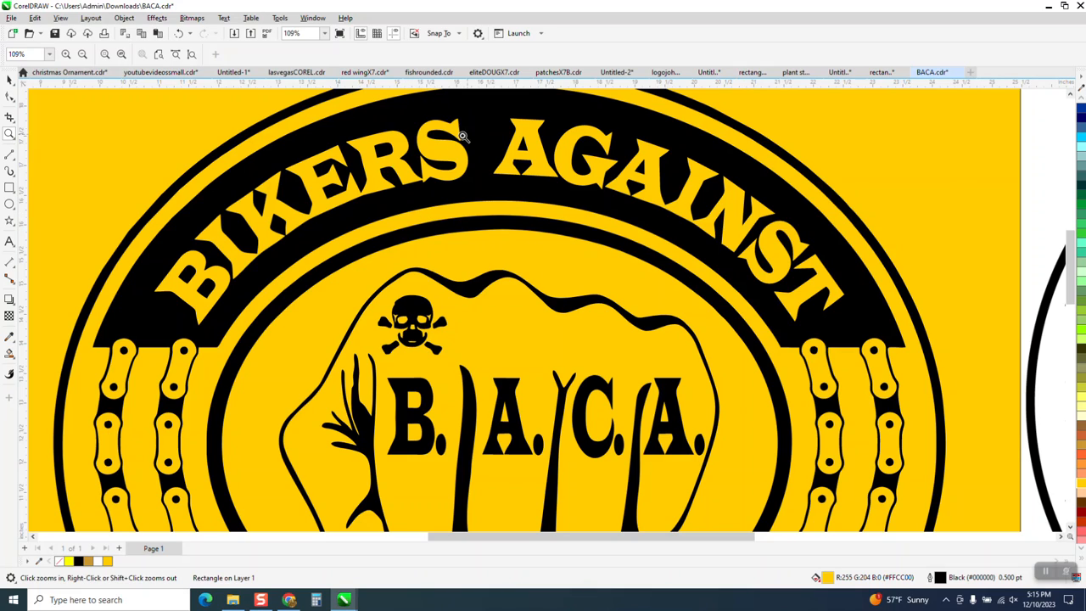
scroll(563, 153, "down", 2)
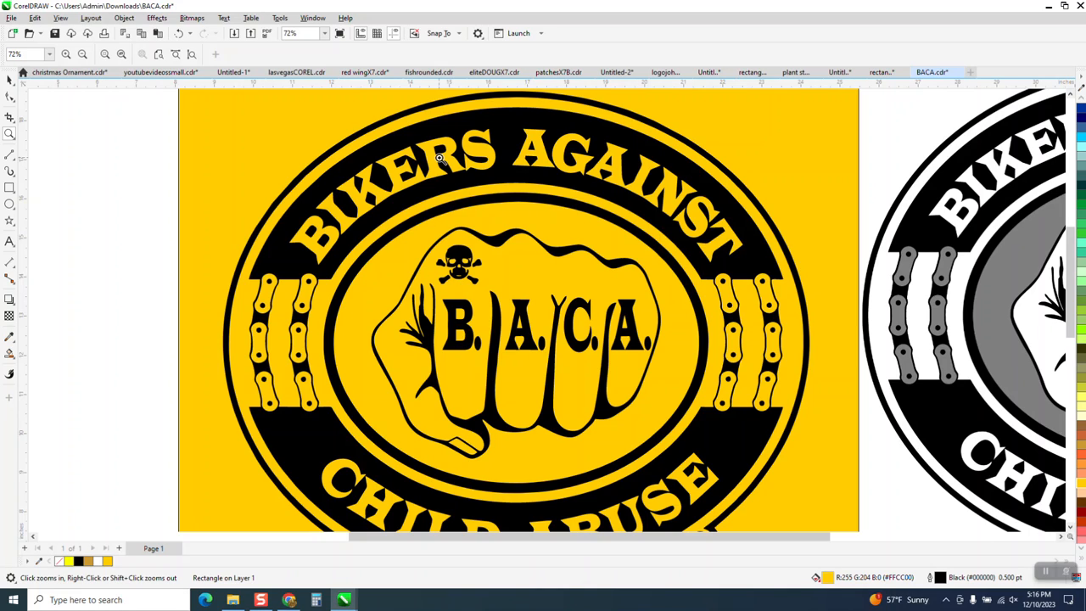
scroll(421, 219, "down", 3)
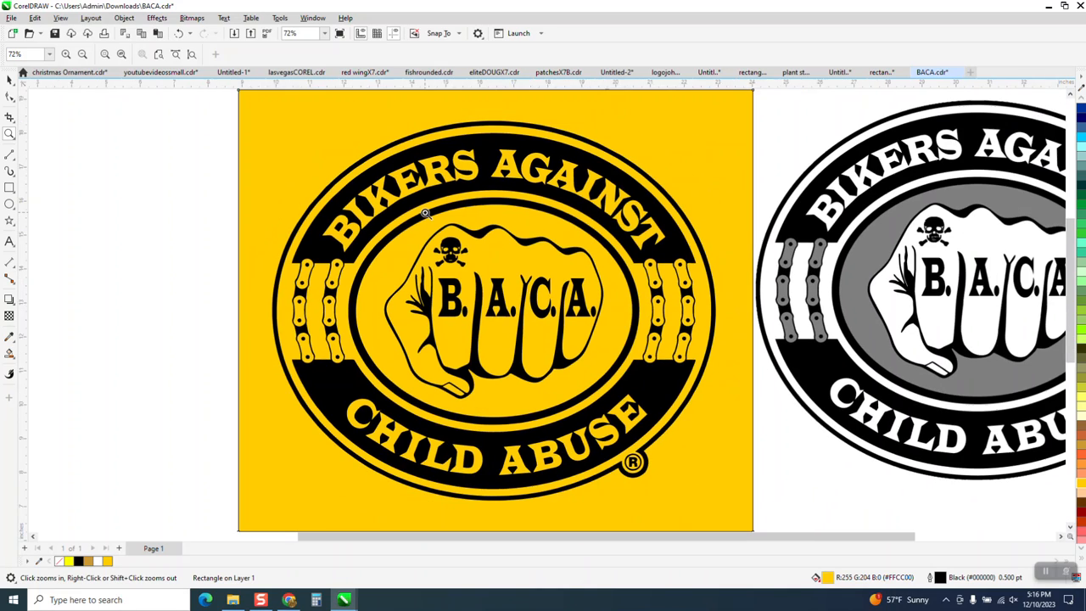